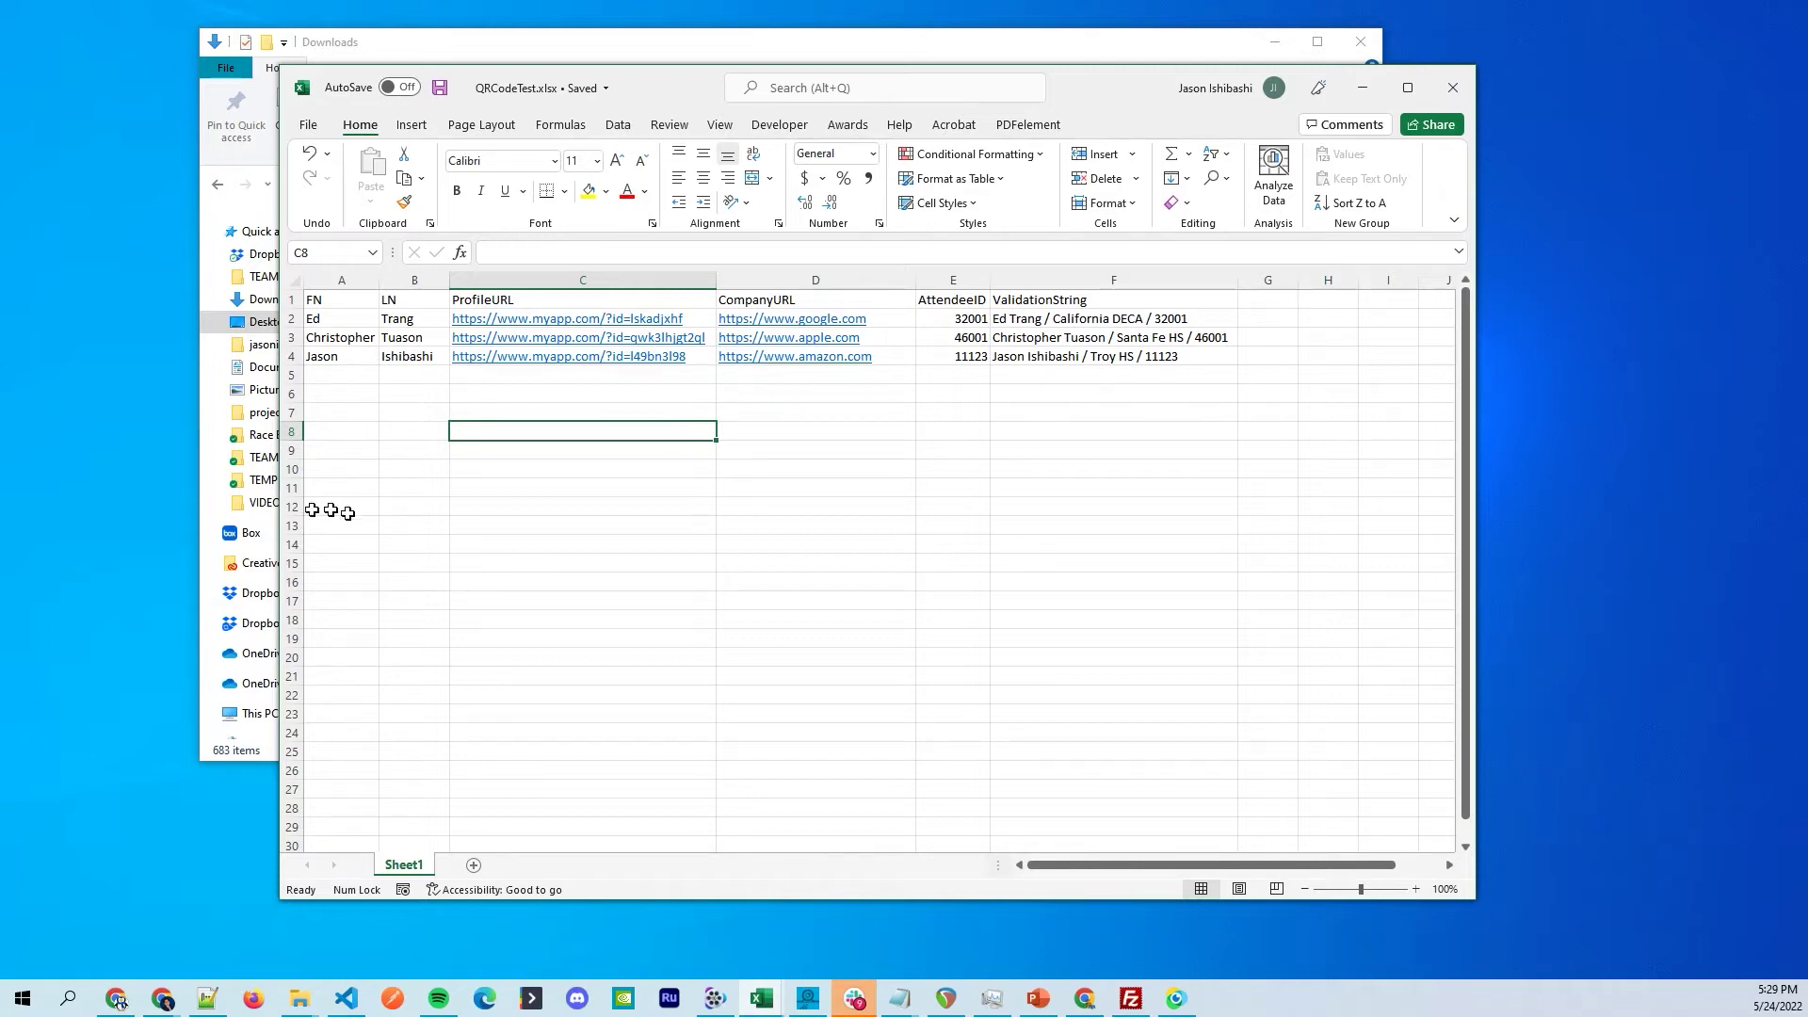
Inspect the first attendee's ID and validation string in the sheet.
click(975, 320)
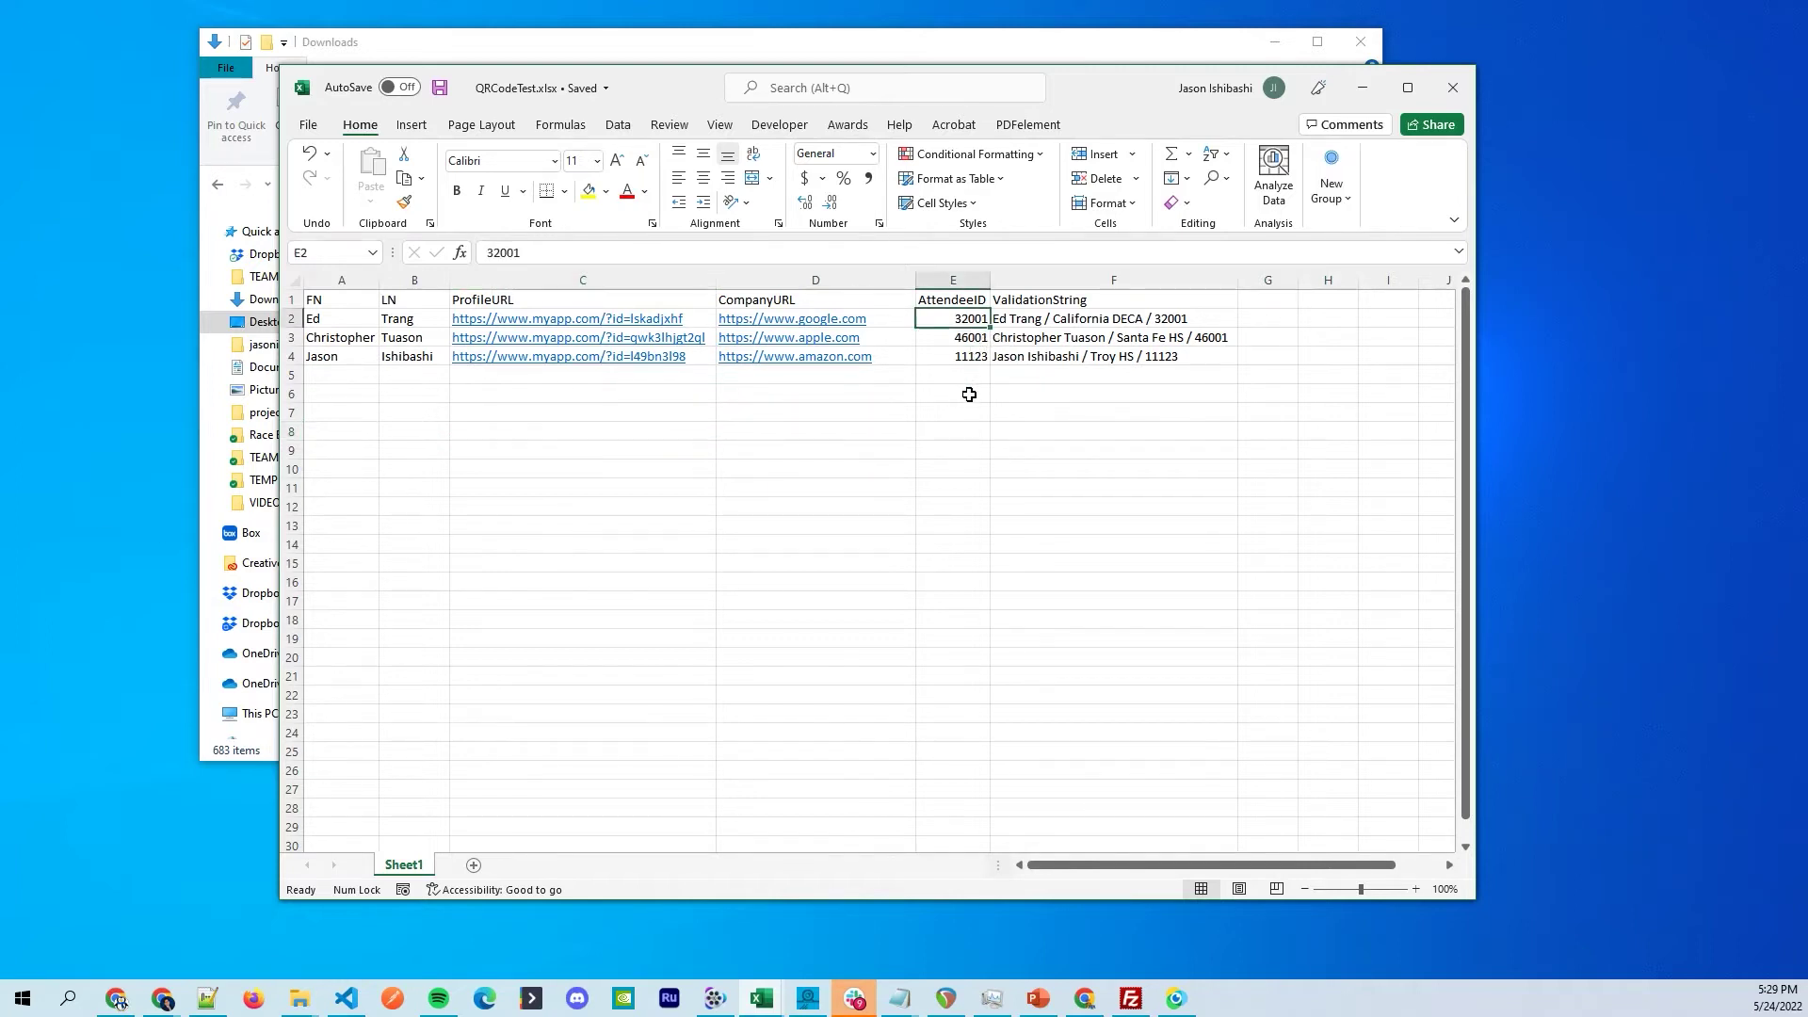
scroll(966, 397, down, 1)
scroll(966, 398, up, 1)
click(1047, 322)
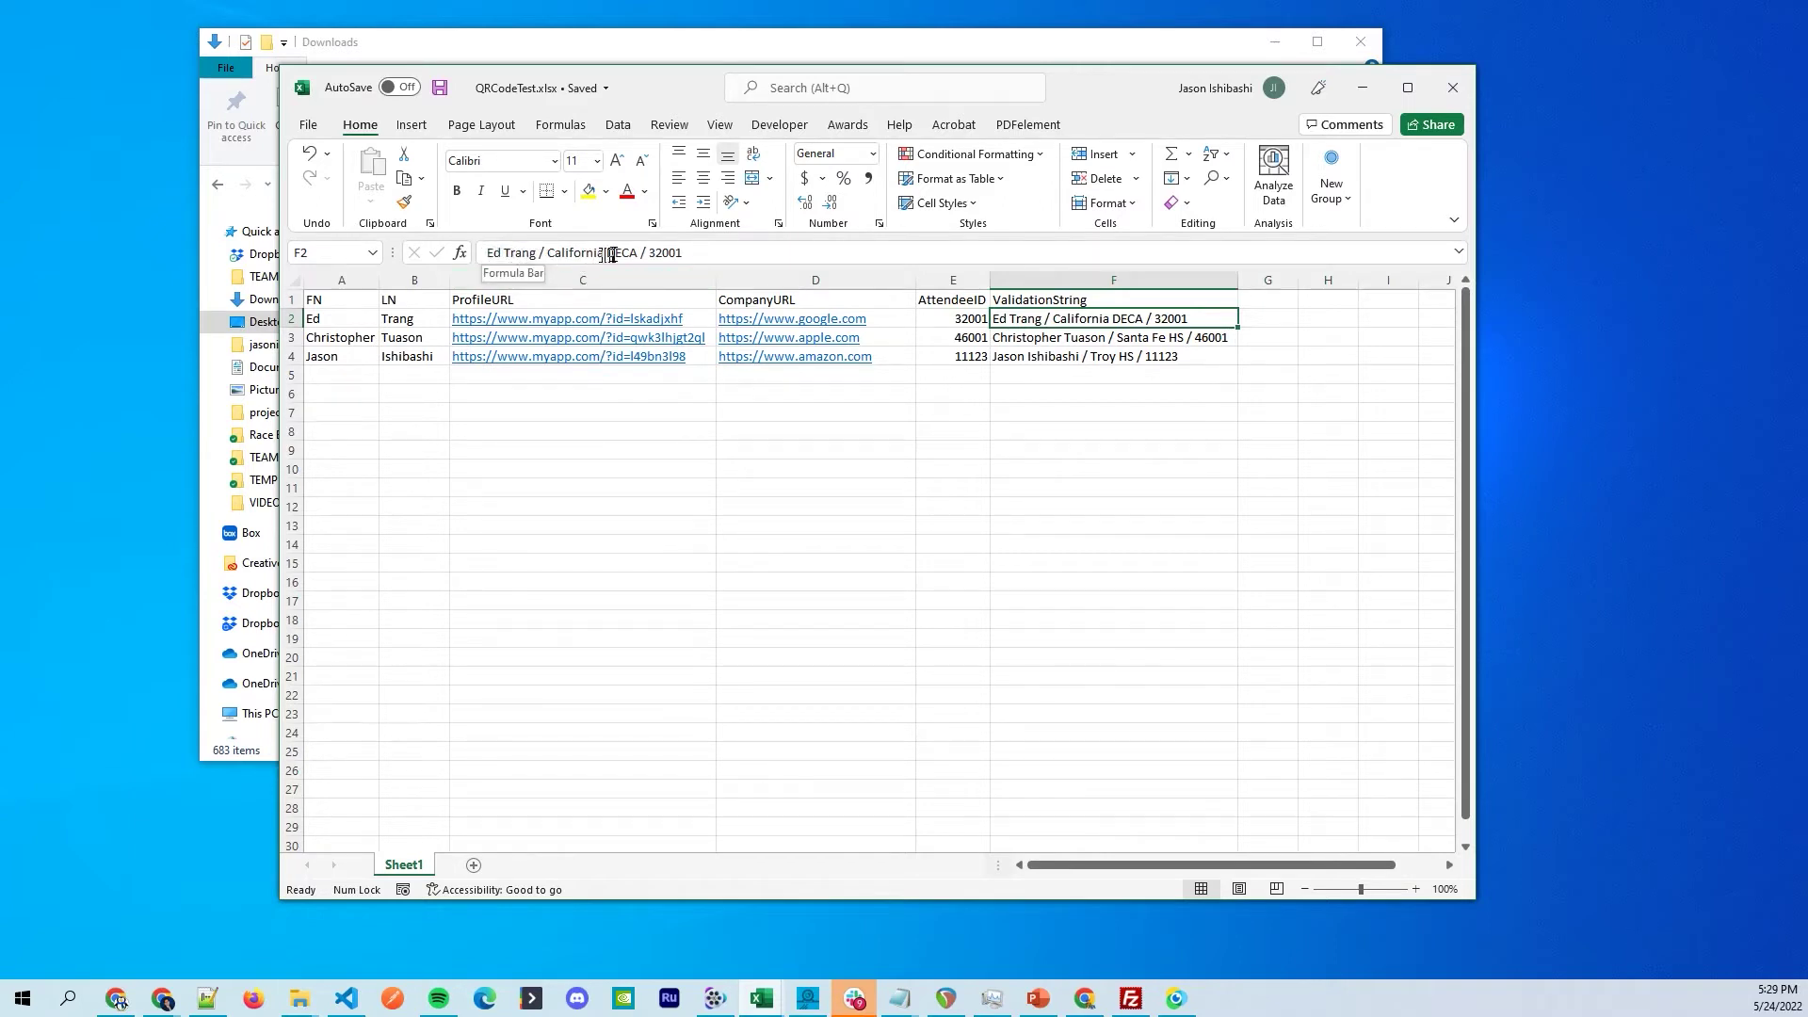
Append ' / RAW', ' / CAT' and ' / POT' to the three attendees' validation strings.
click(688, 253)
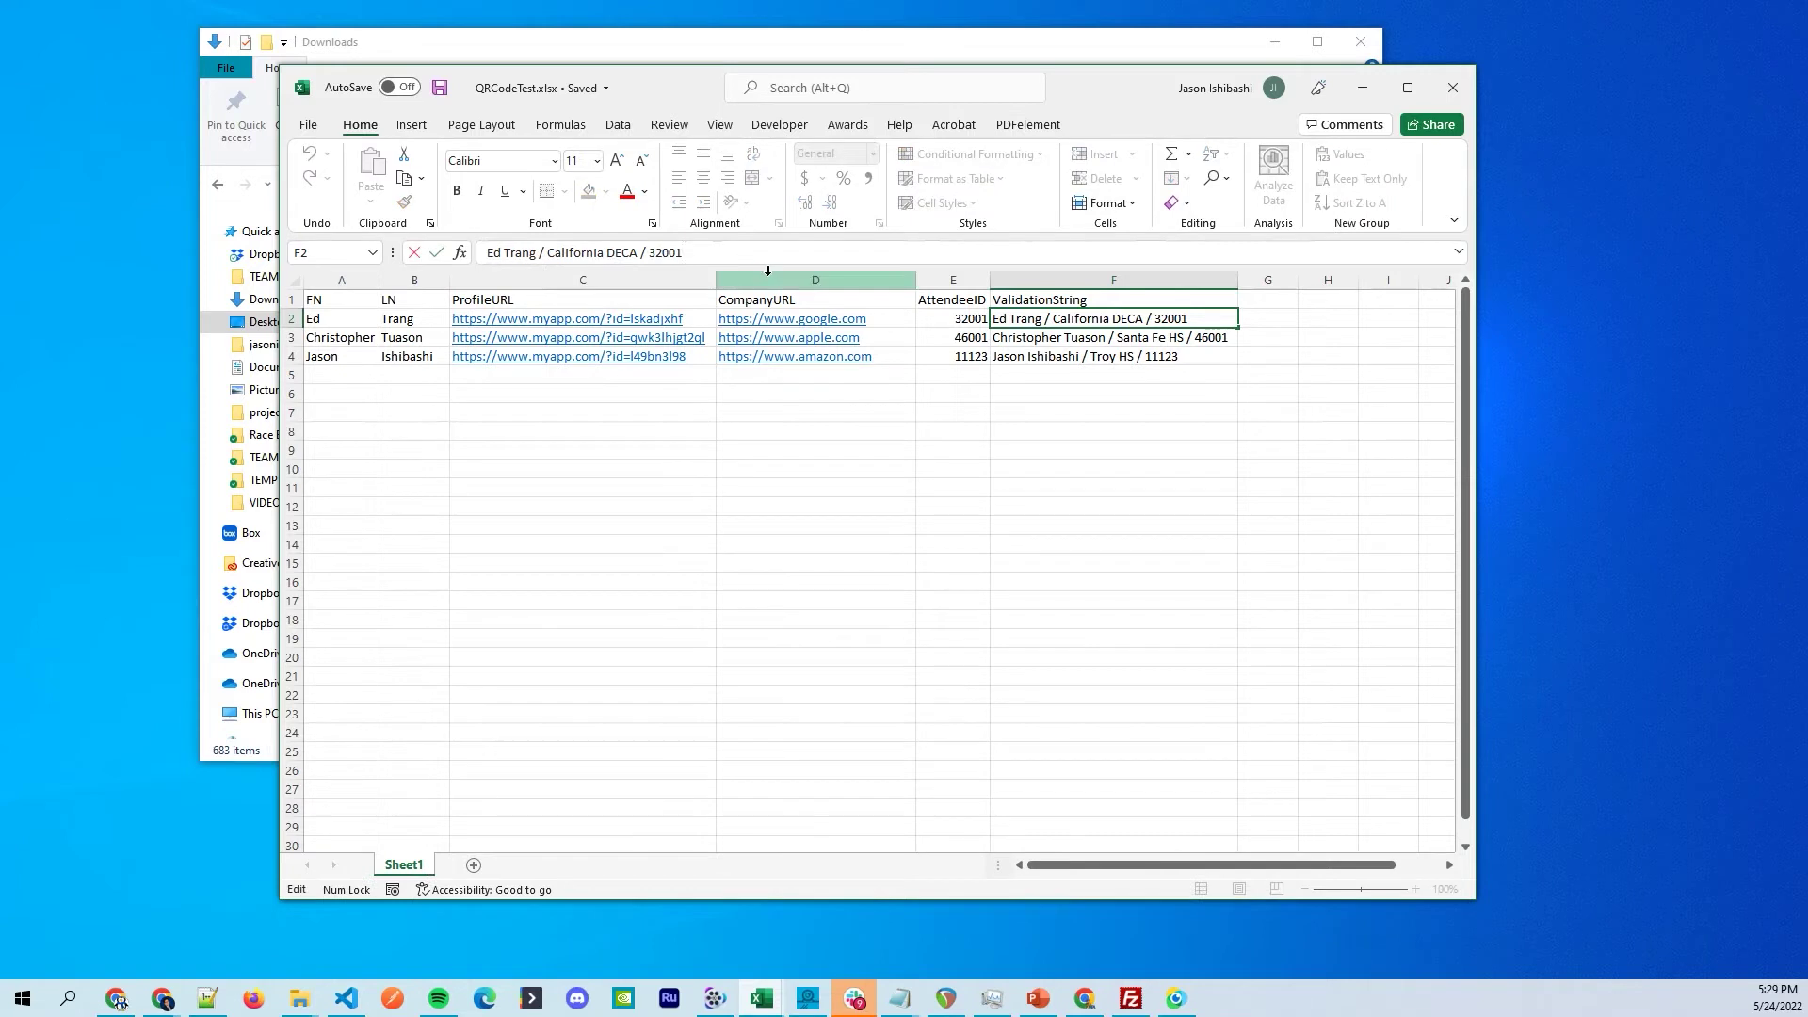
text(/)
text(RAW)
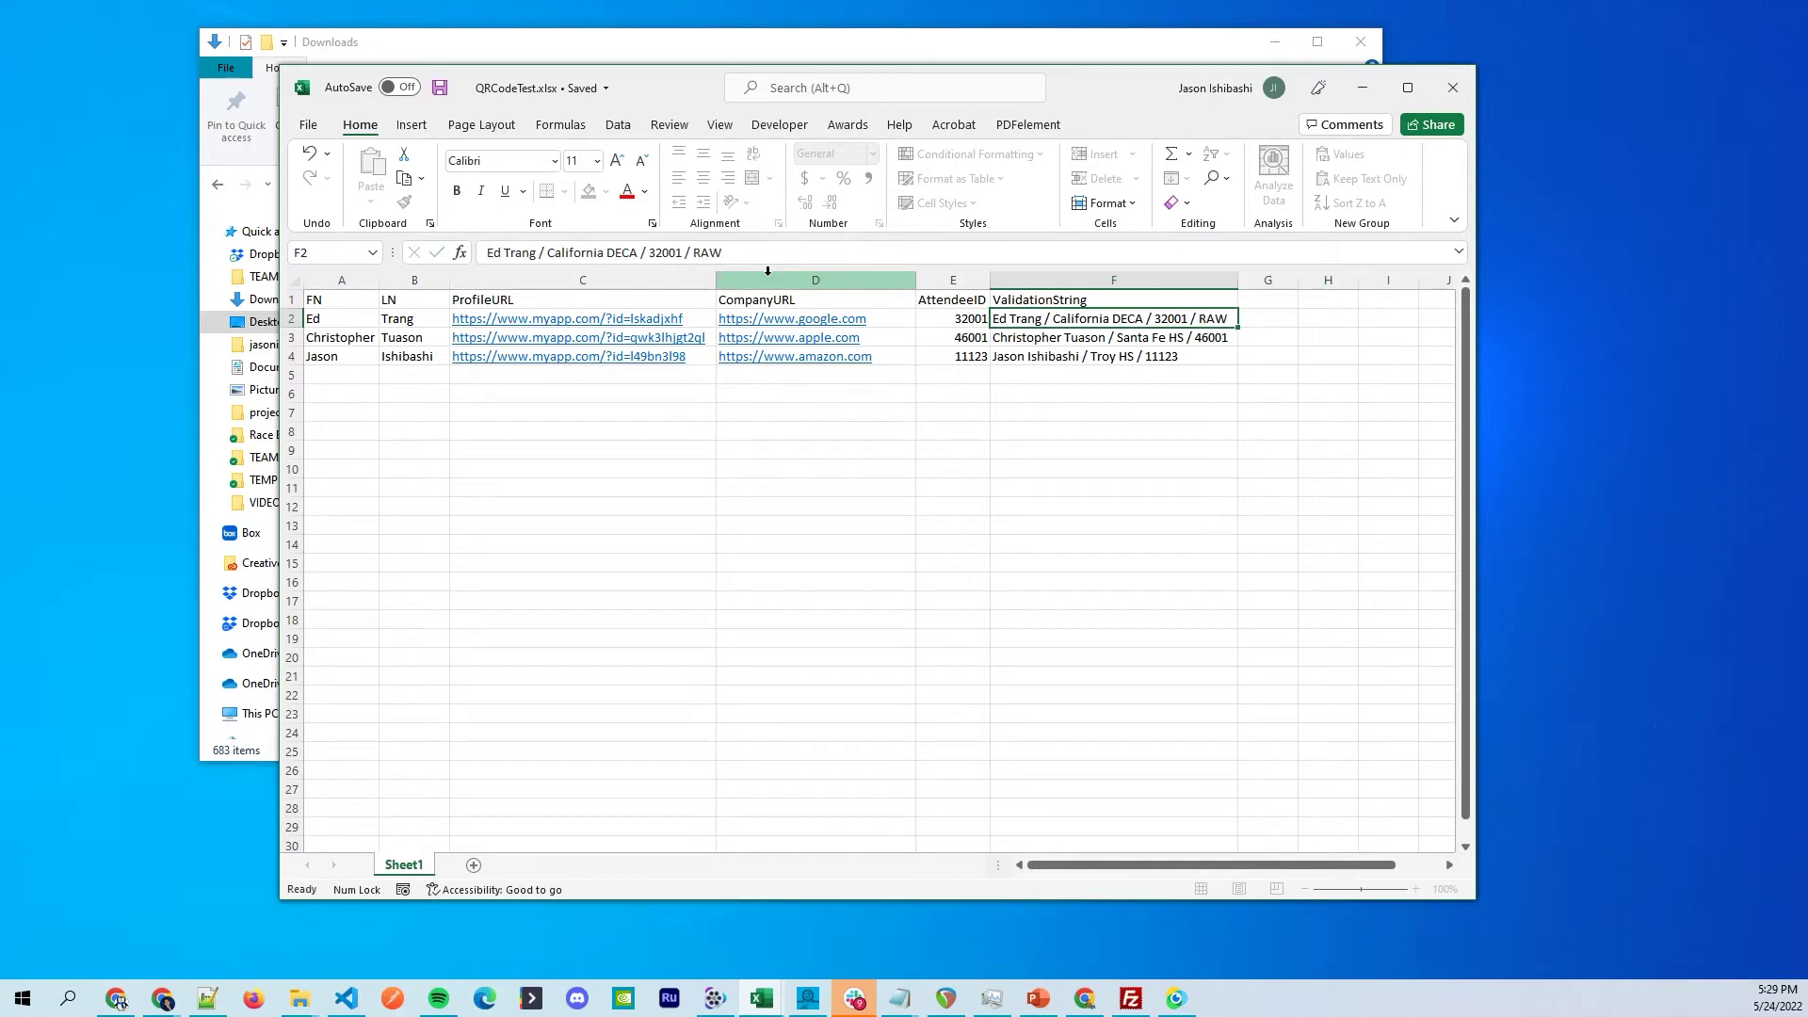
key(Return)
key(F2)
text(/)
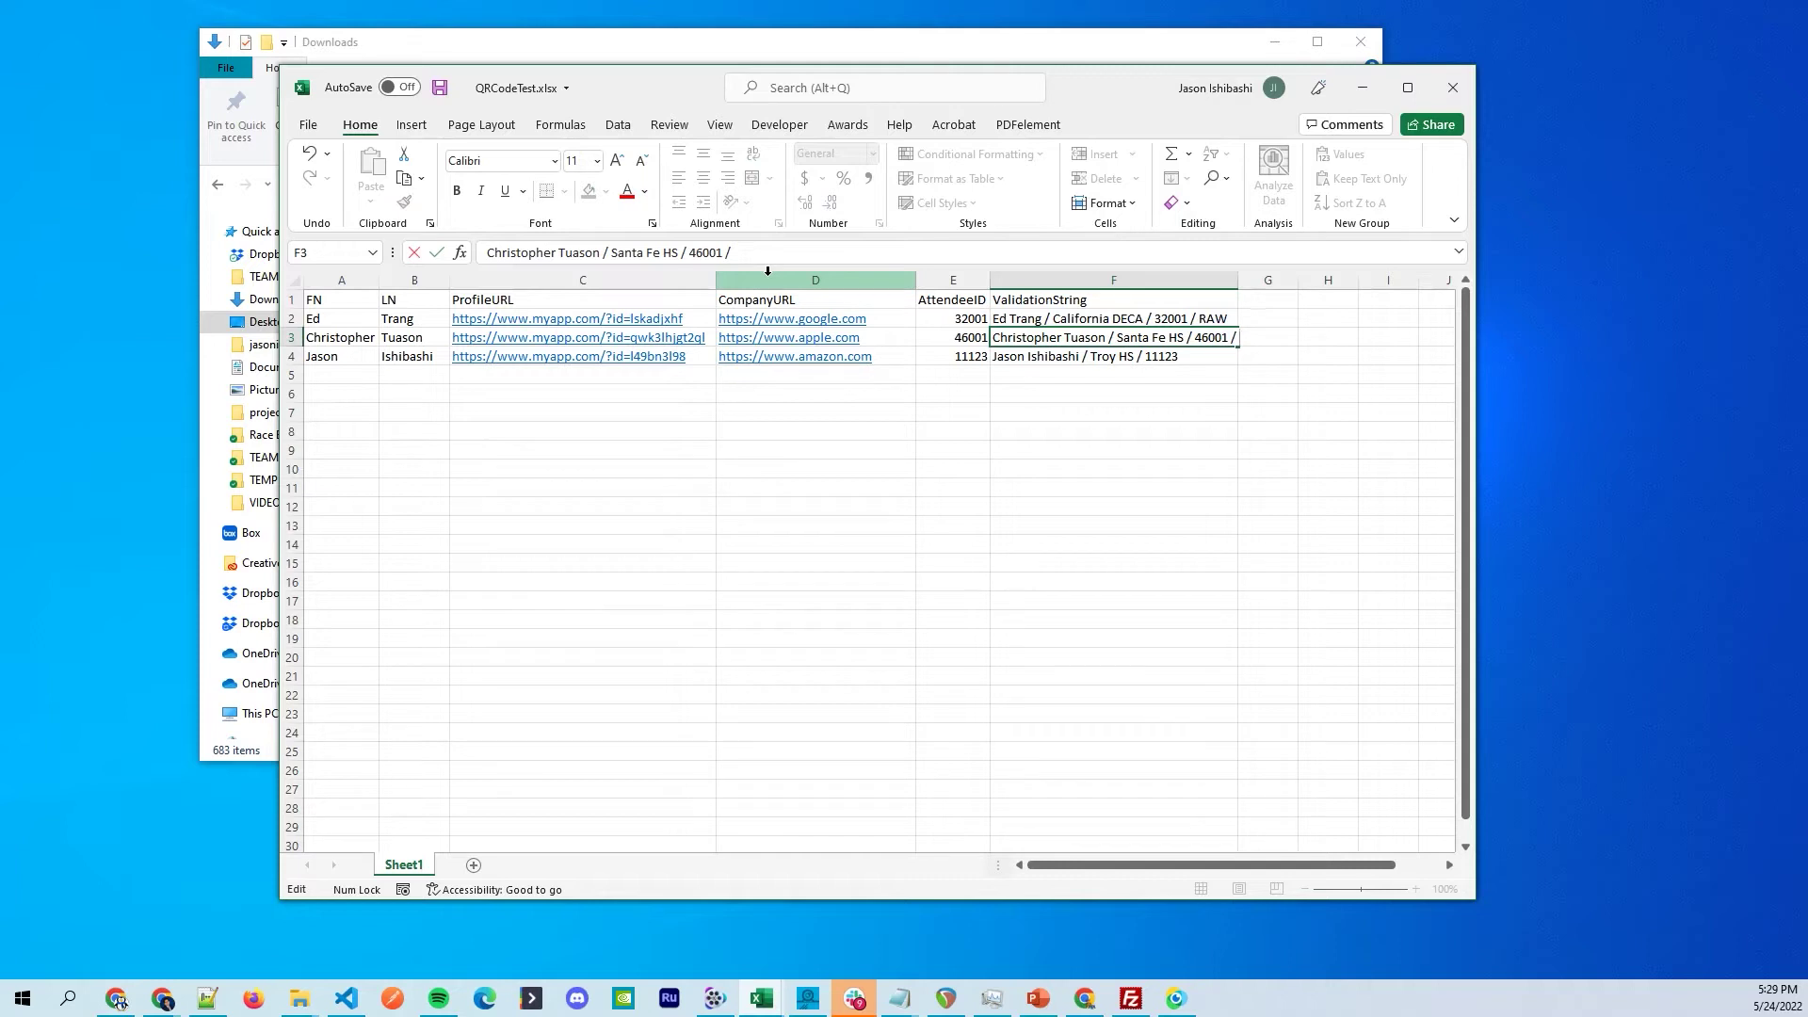
text(CAT)
key(Return)
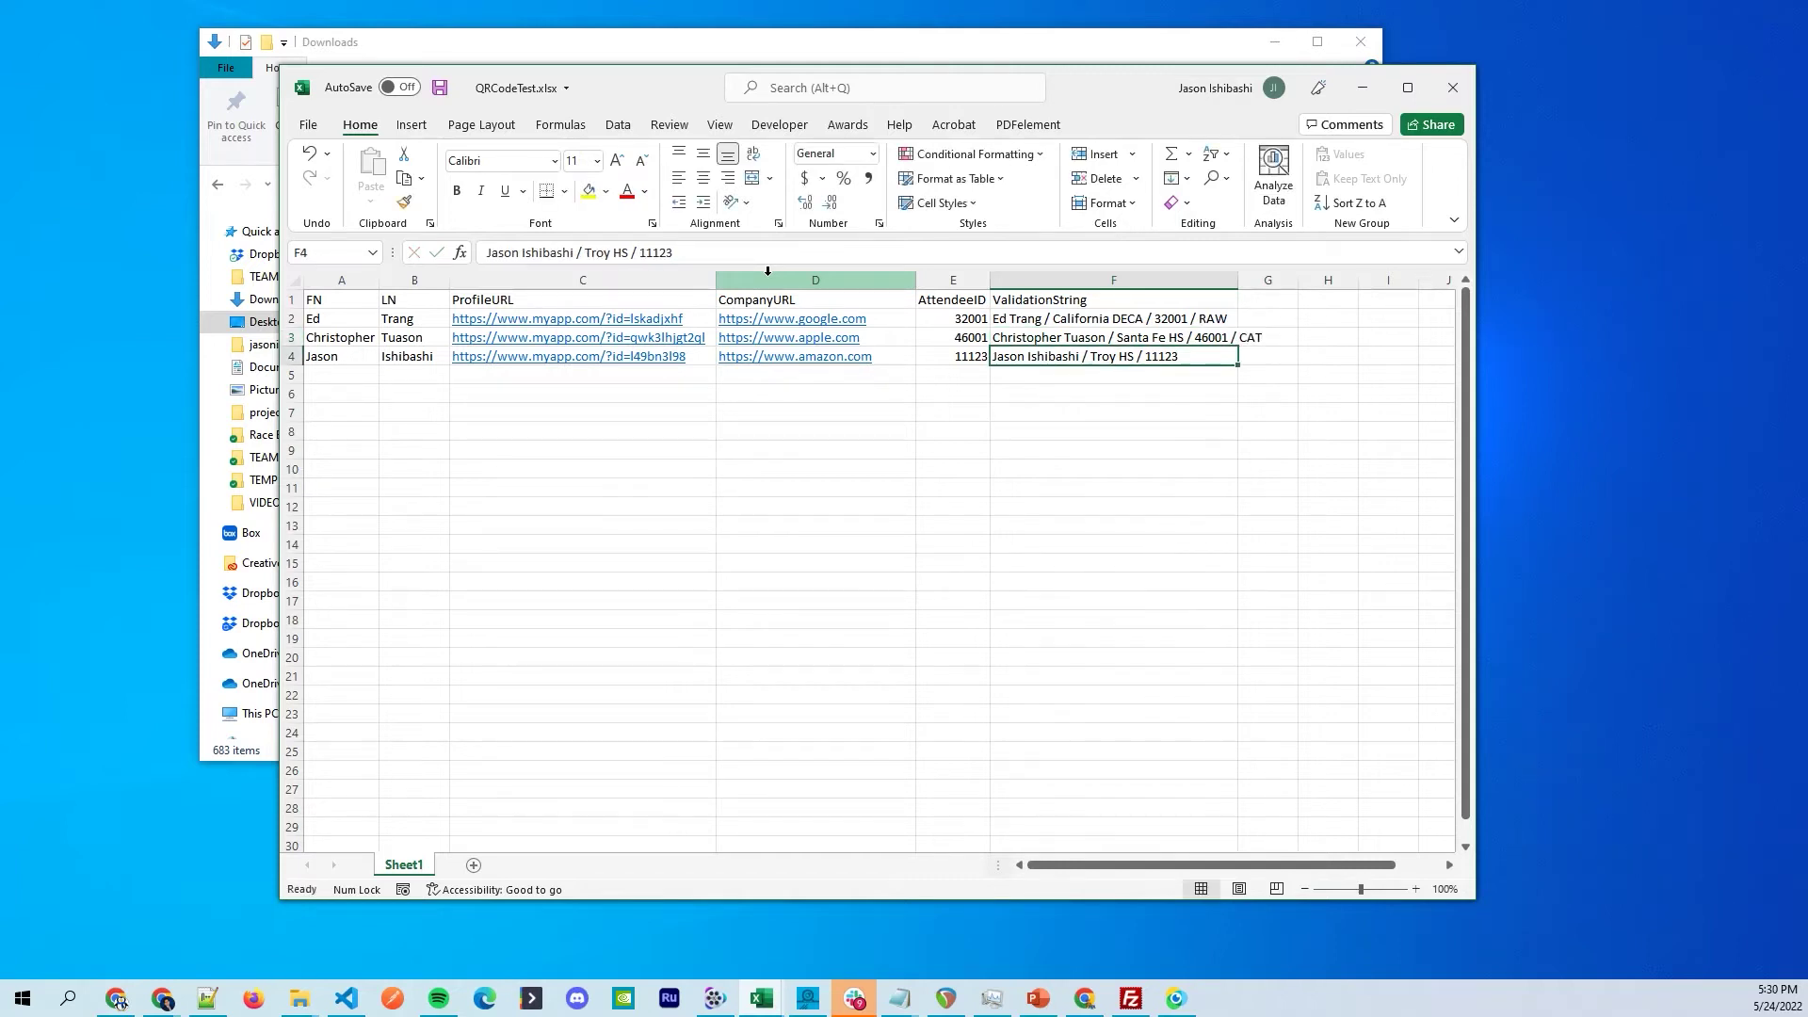
key(F2)
text(/ )
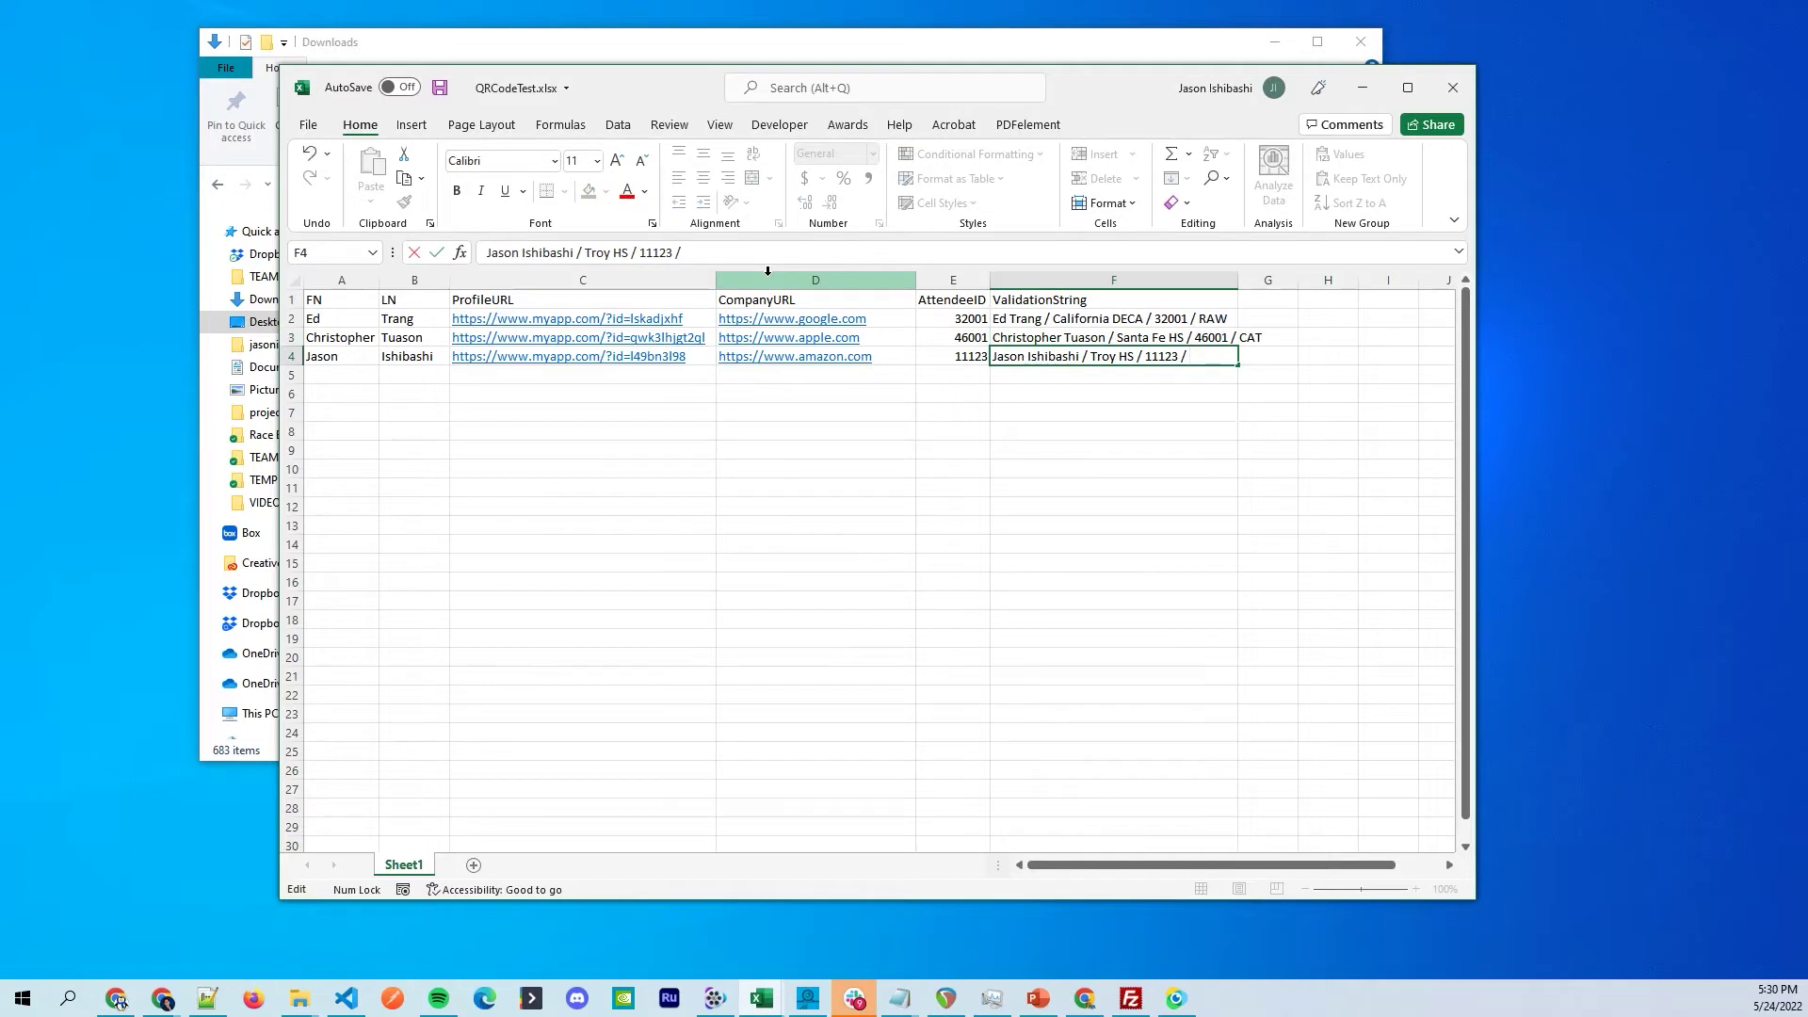
text(POT)
key(Return)
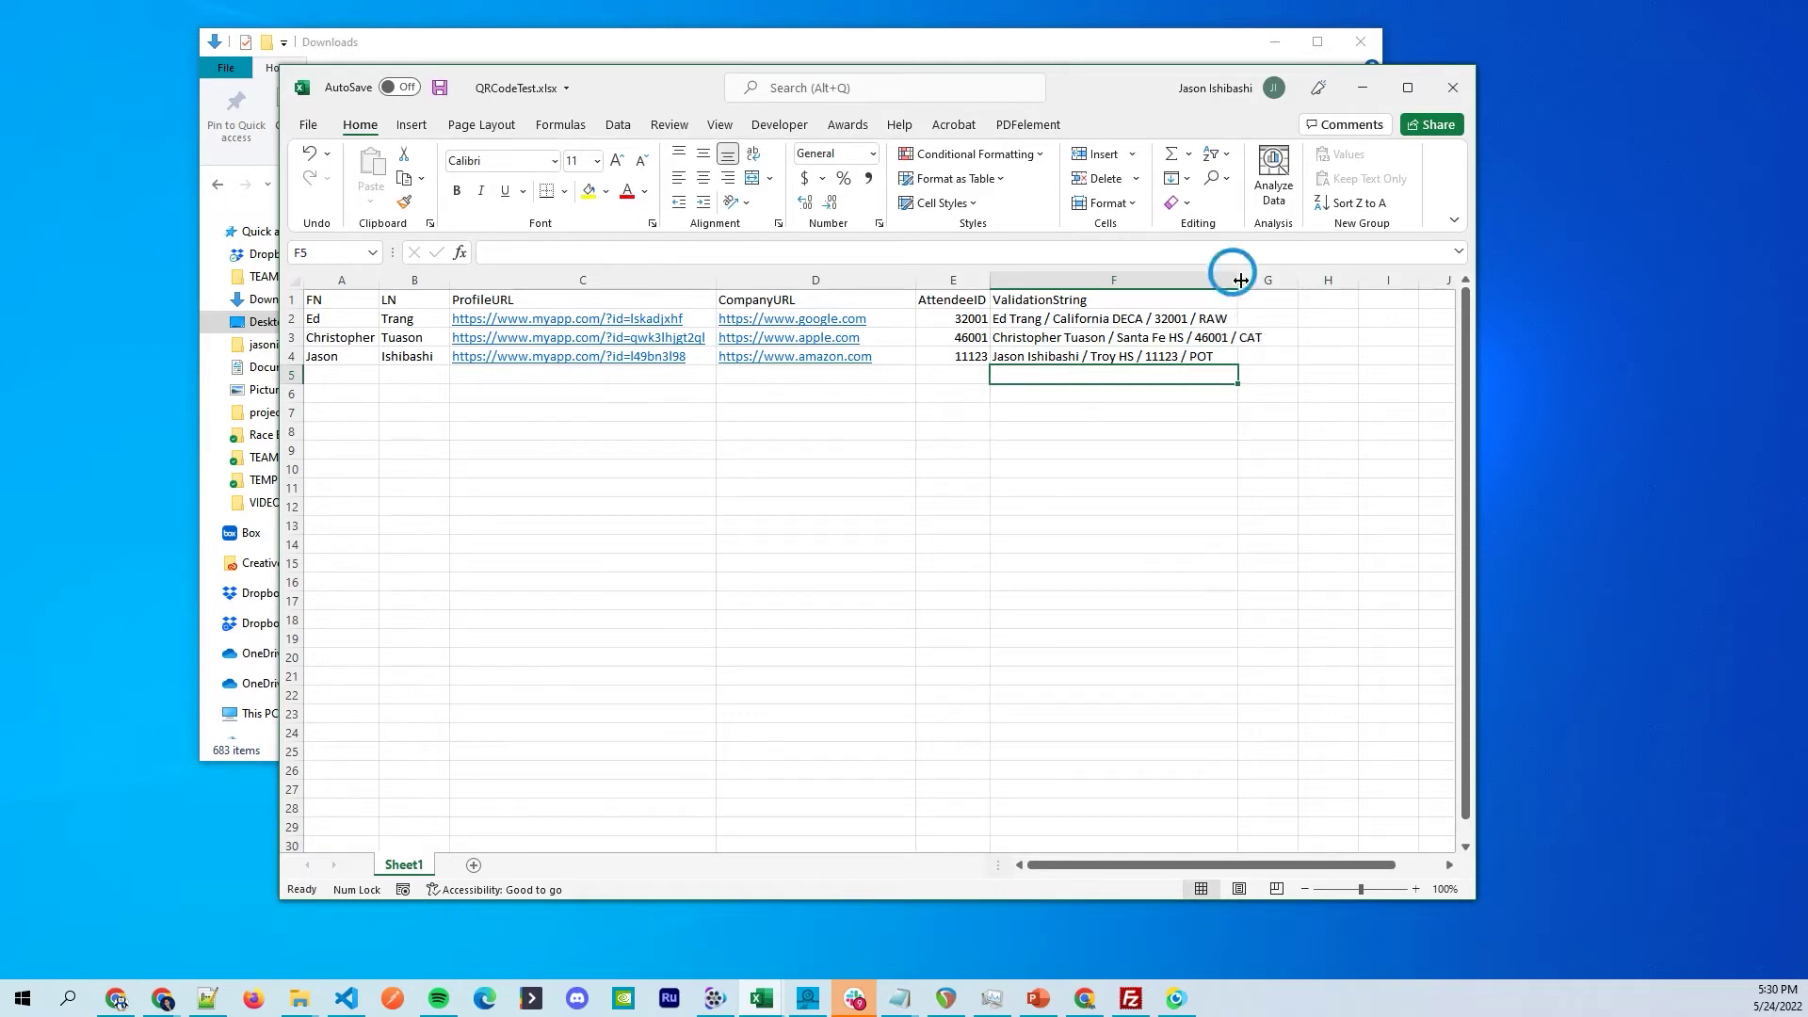
Widen column F to fit the suffixes, save the workbook, and bring Downloads forward.
drag(1244, 282, 1278, 282)
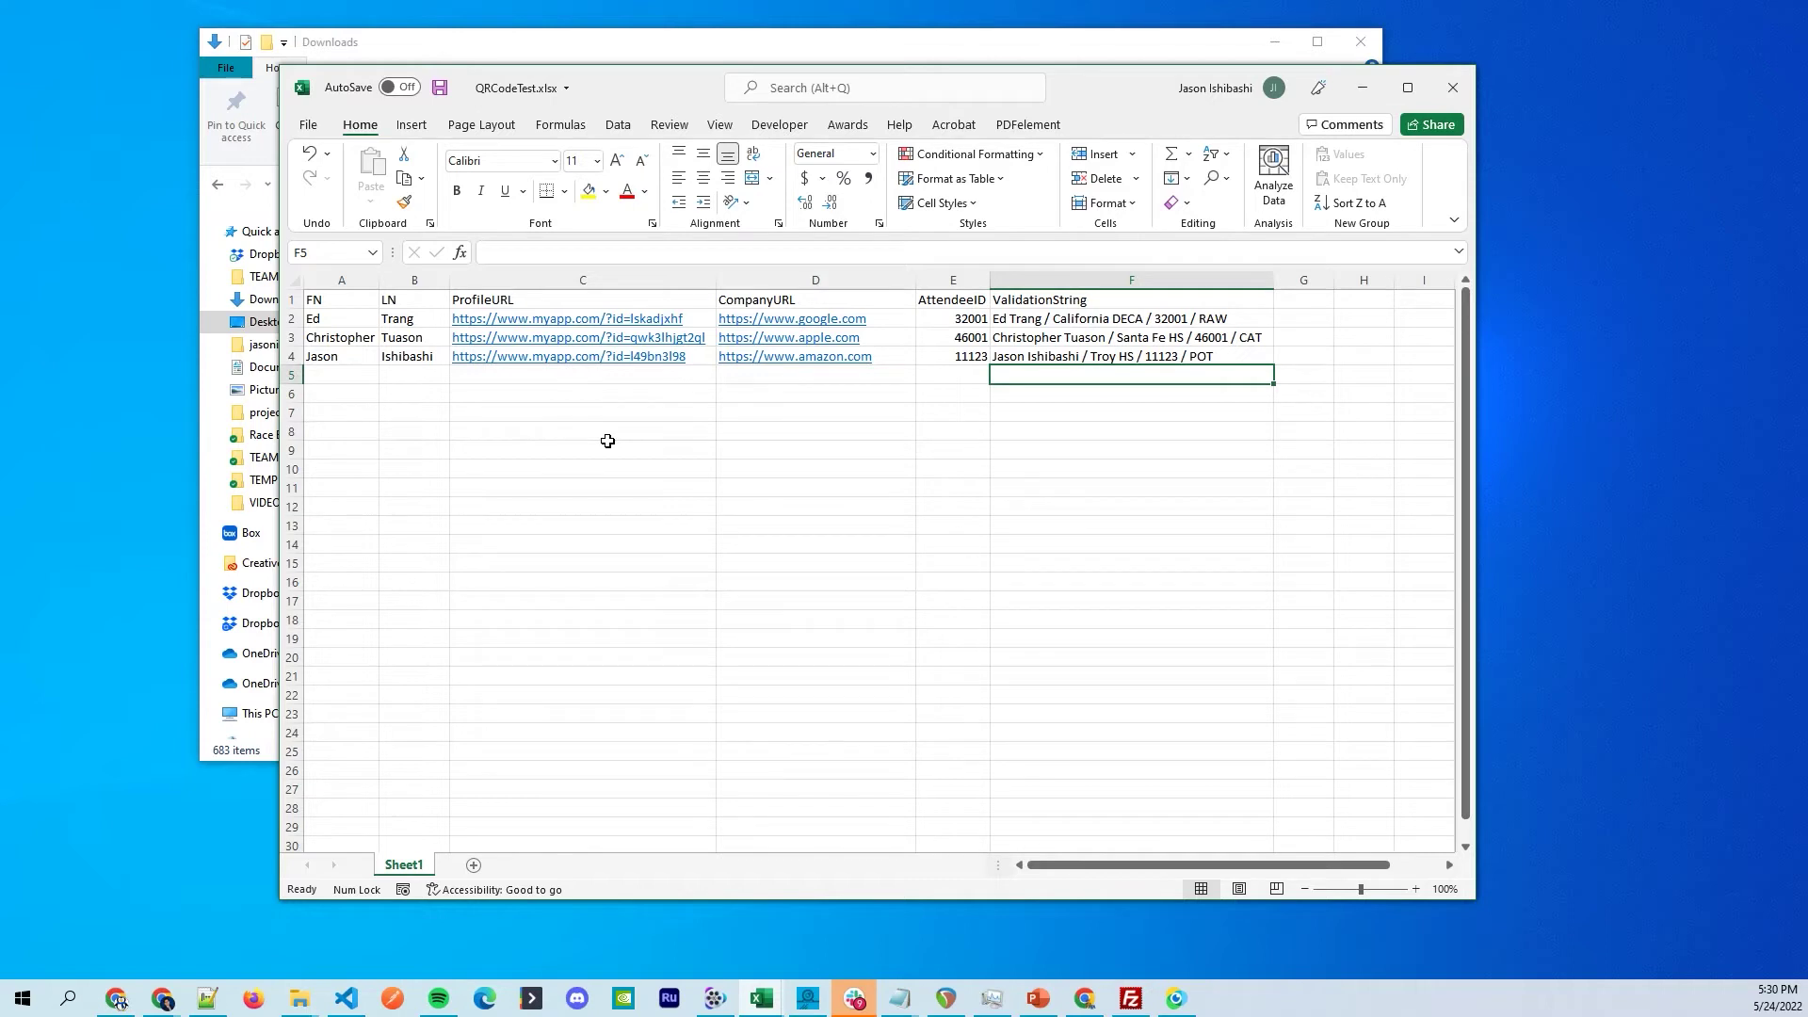
click(683, 487)
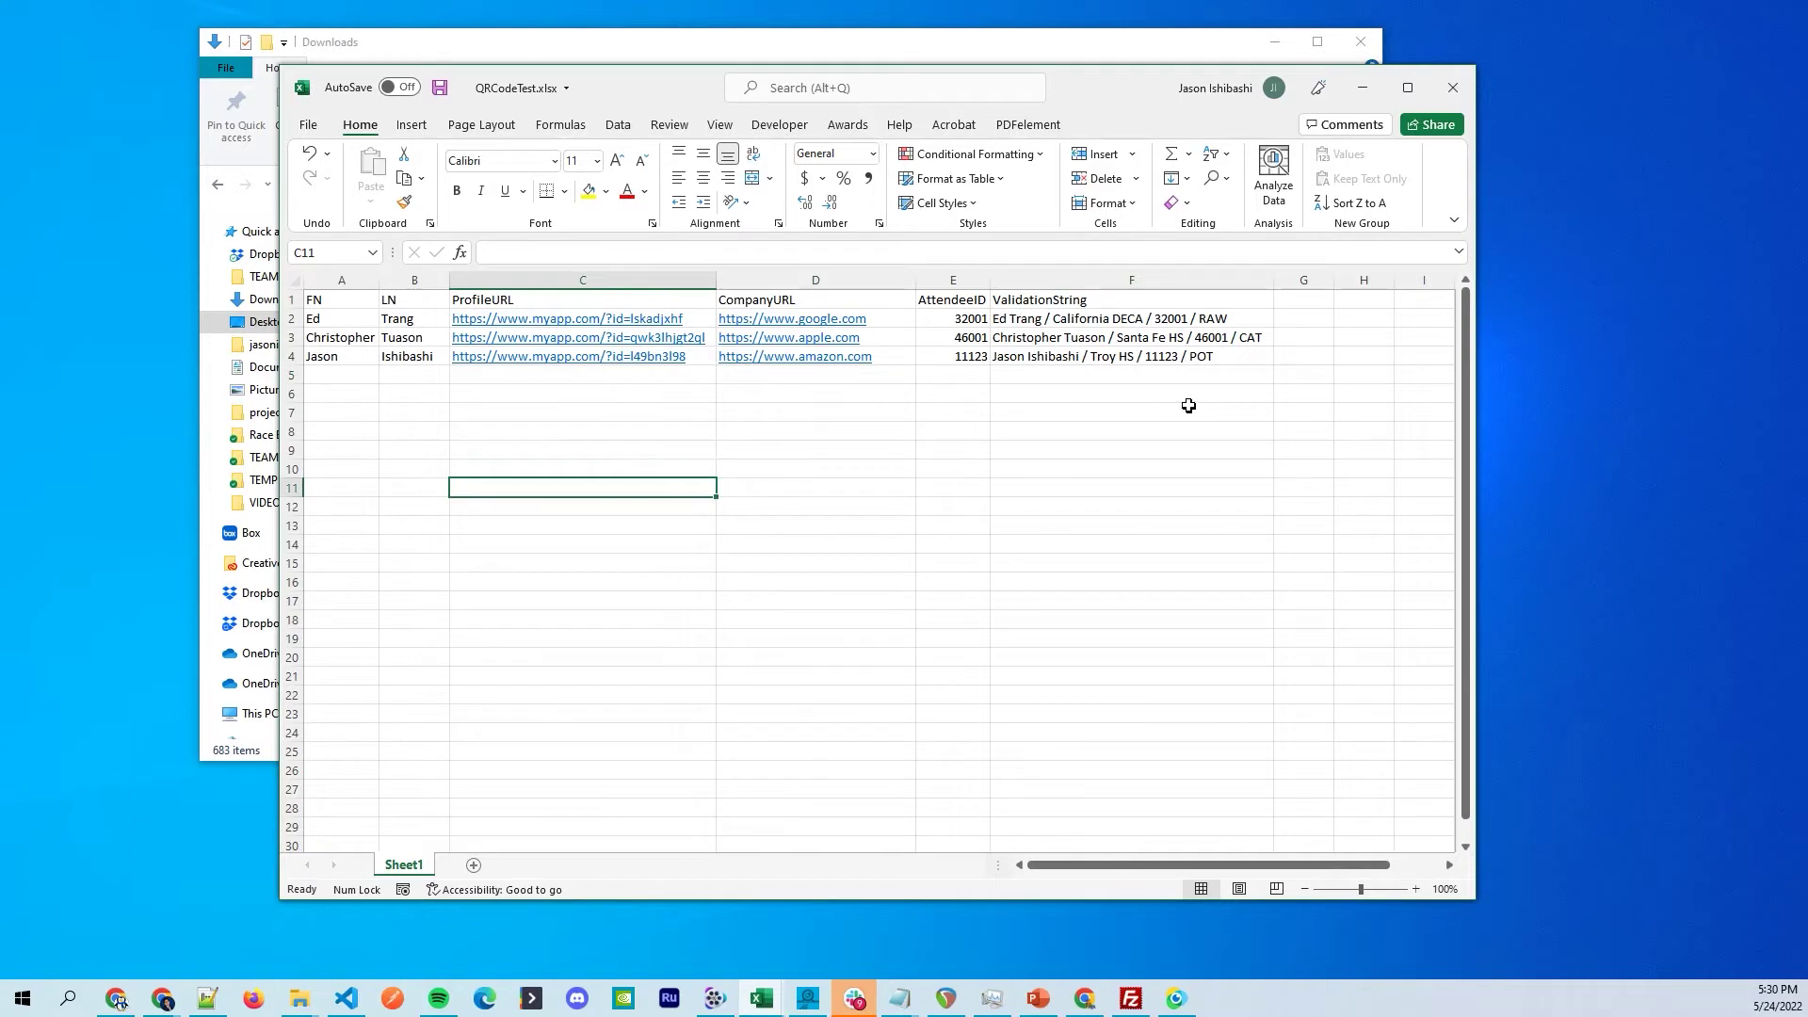
click(1234, 492)
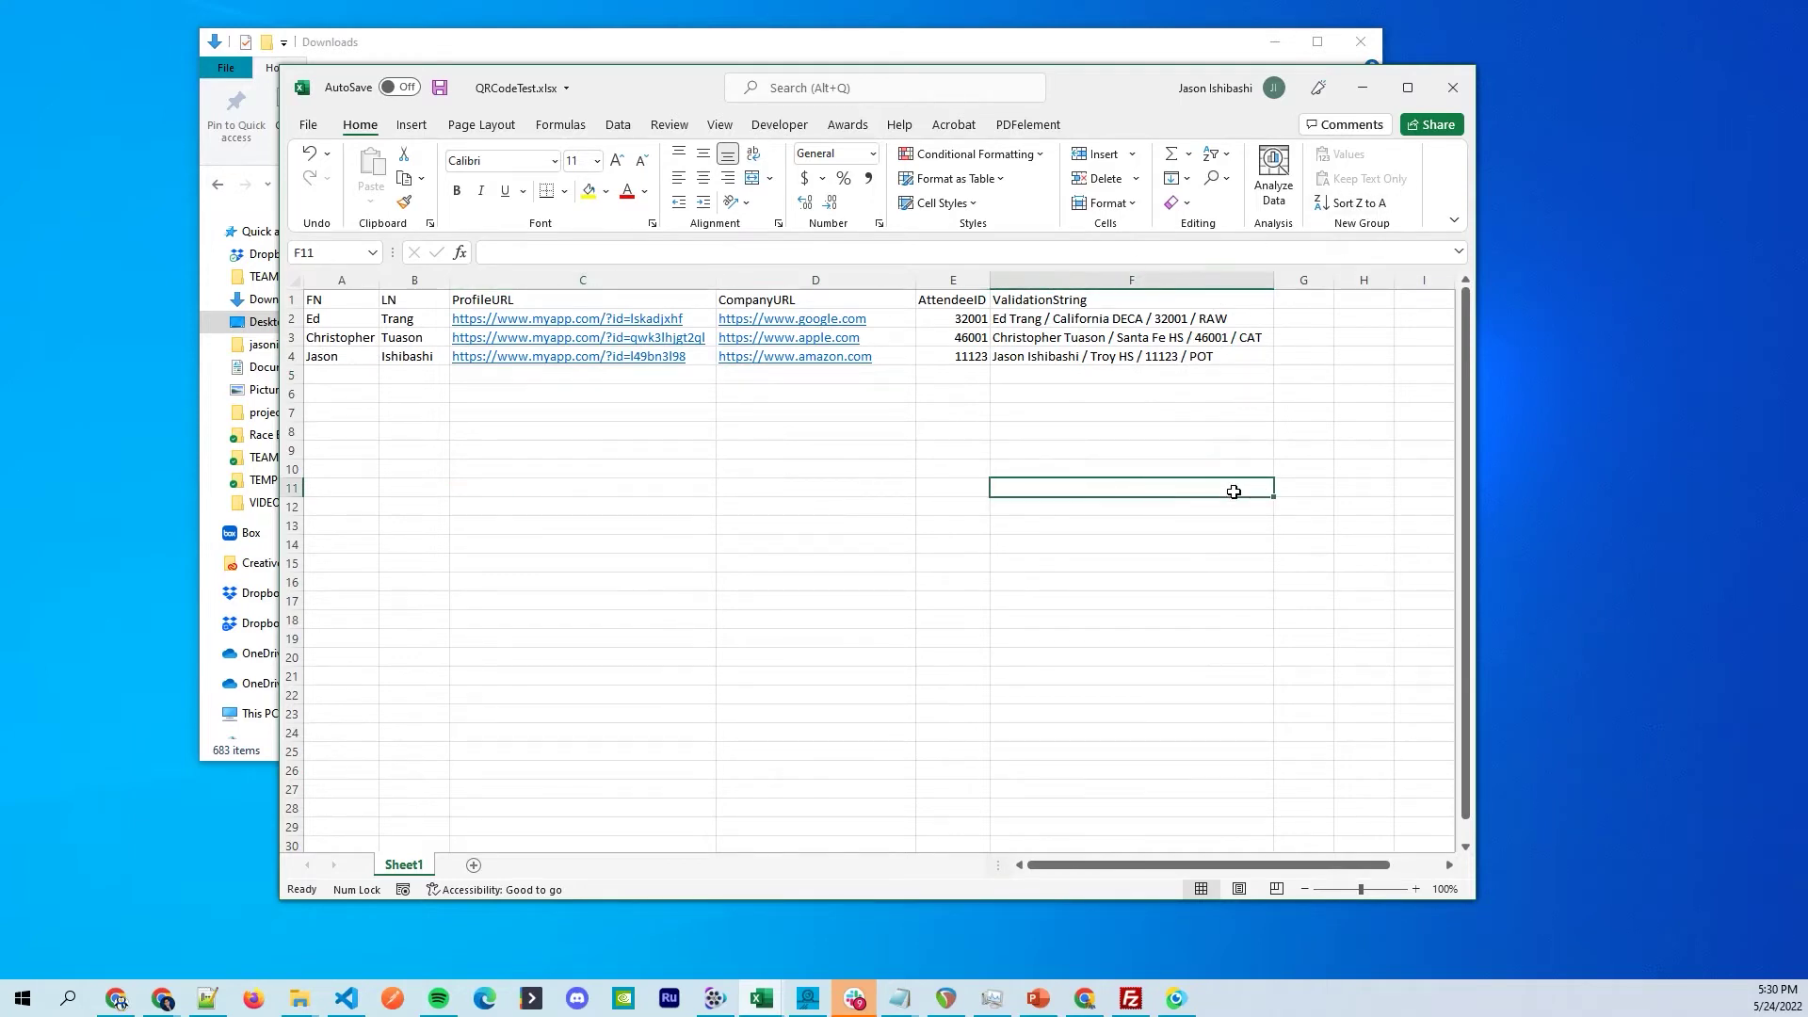
click(603, 49)
Open the sample merge document, allow its spreadsheet data query, and delete the old content.
double_click(480, 450)
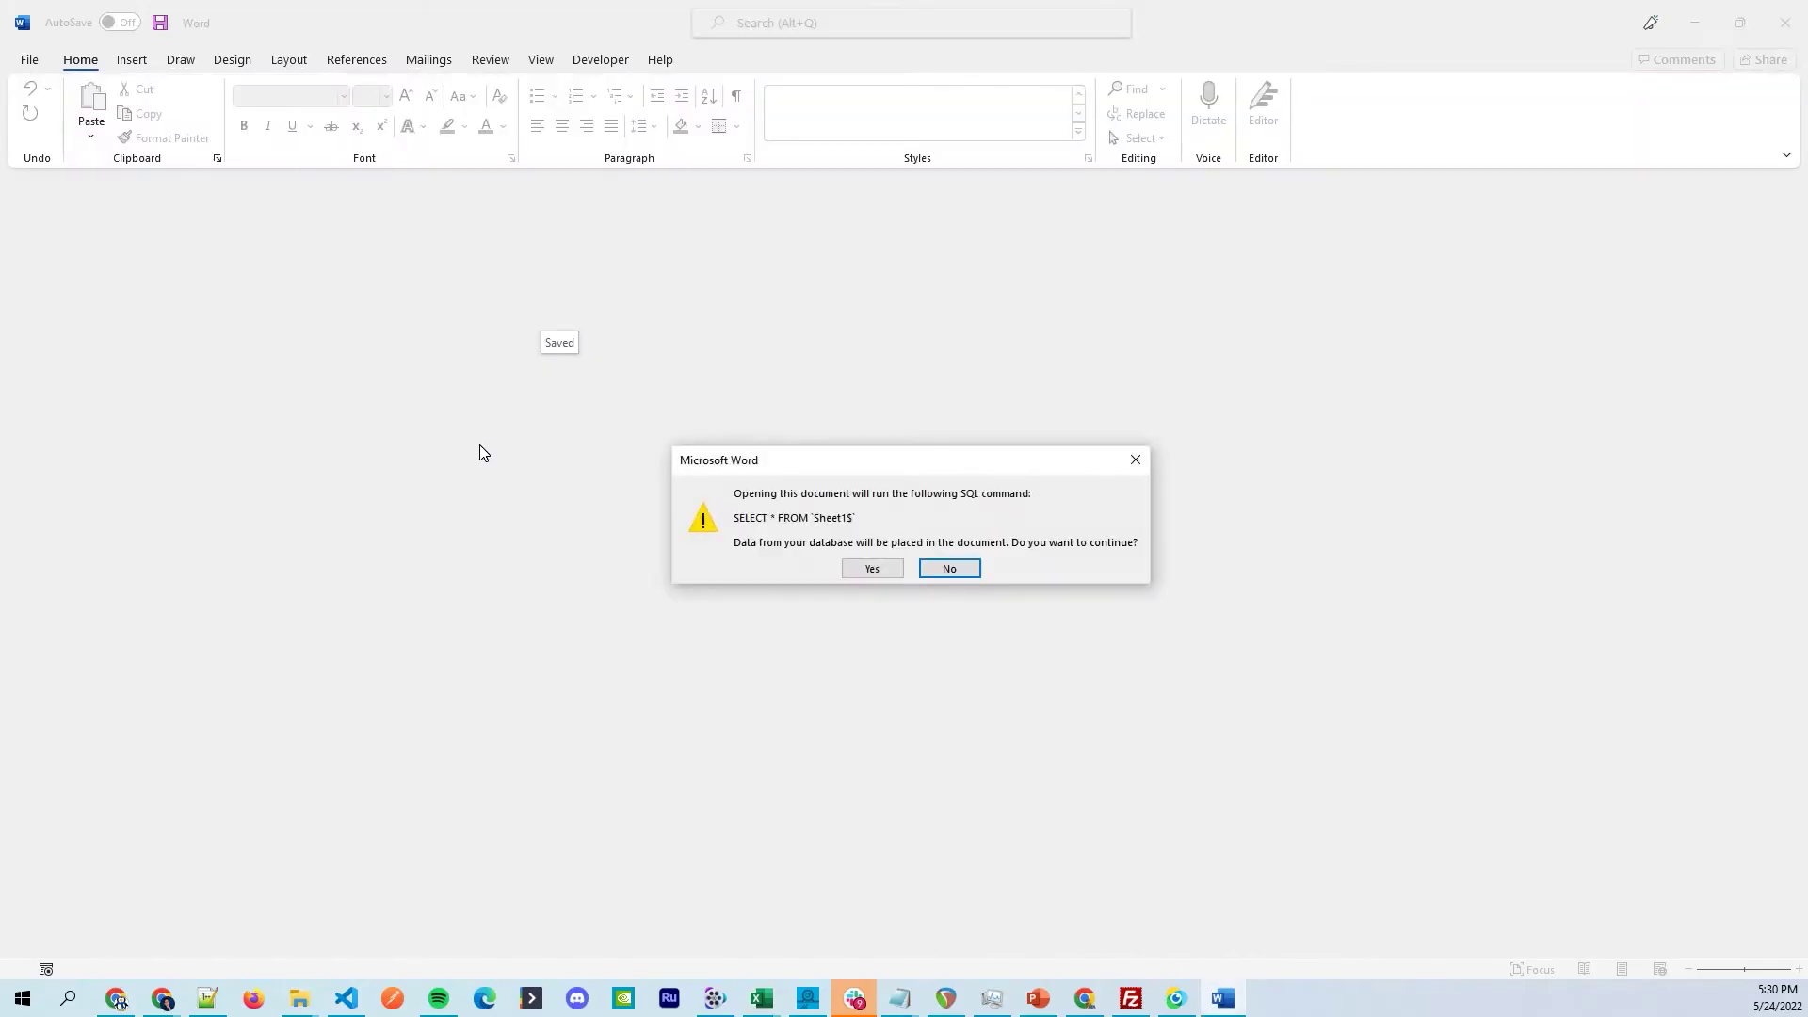
click(871, 566)
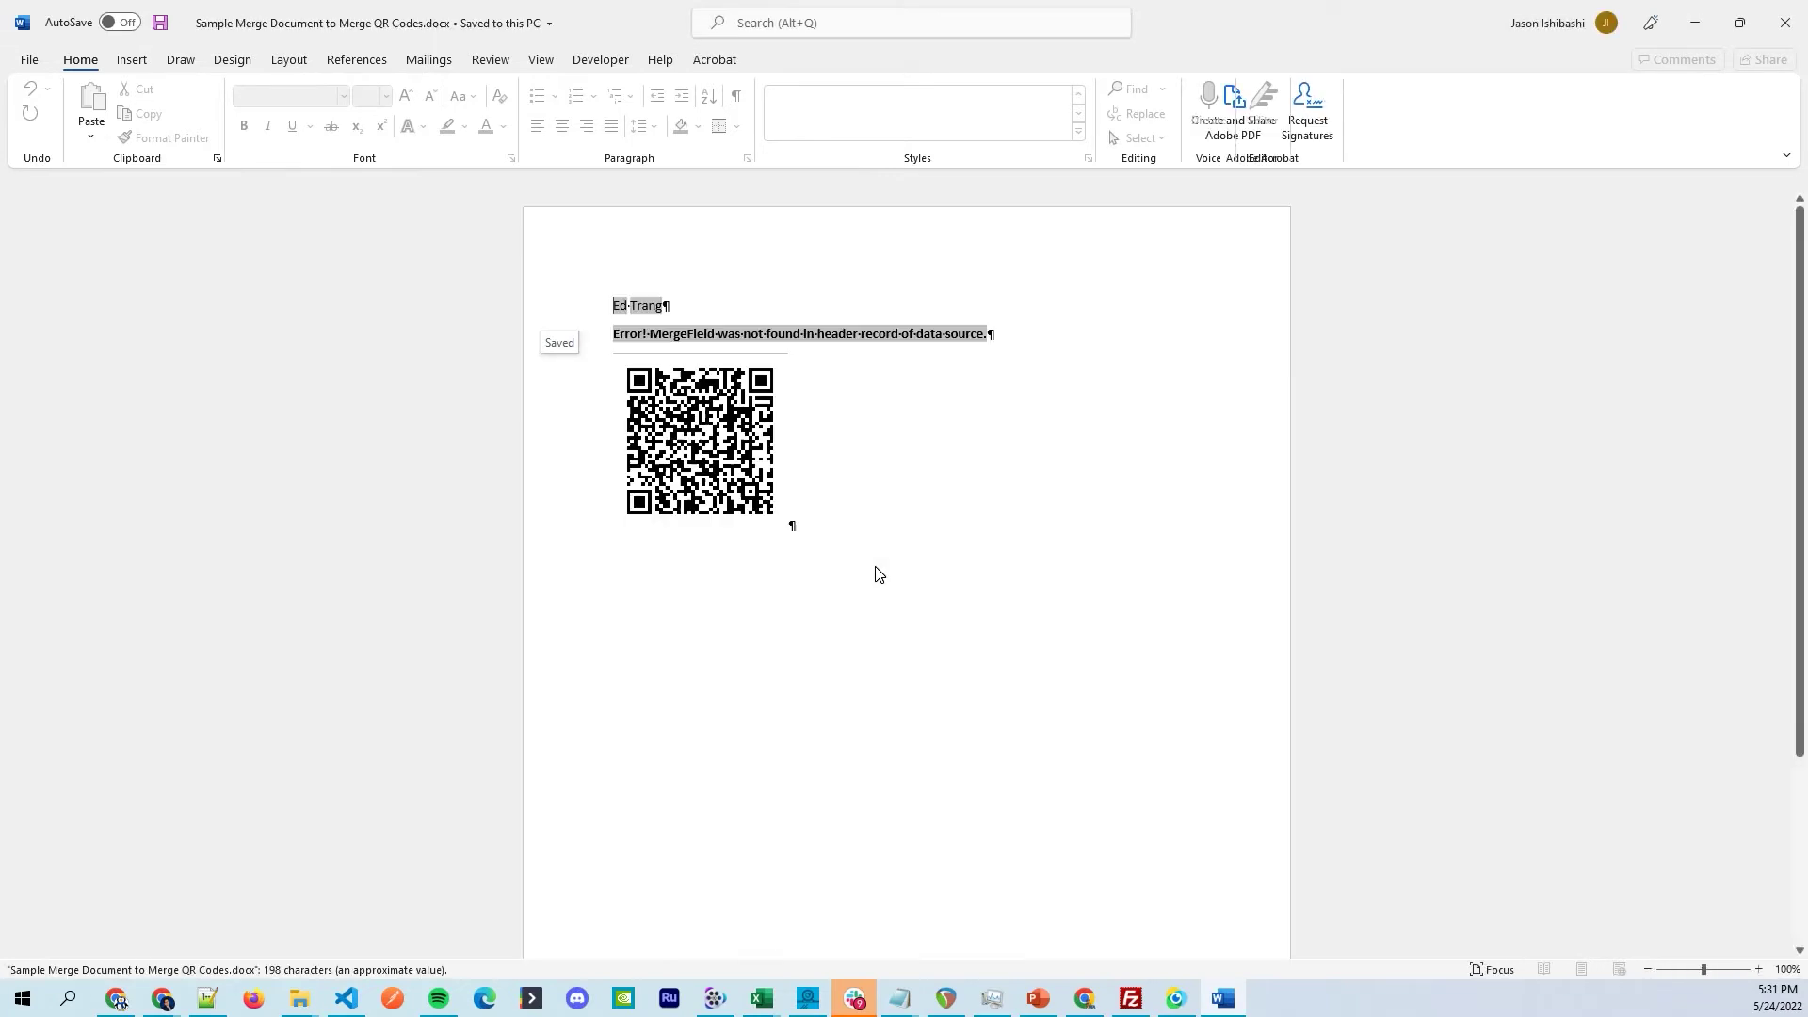
key(Delete)
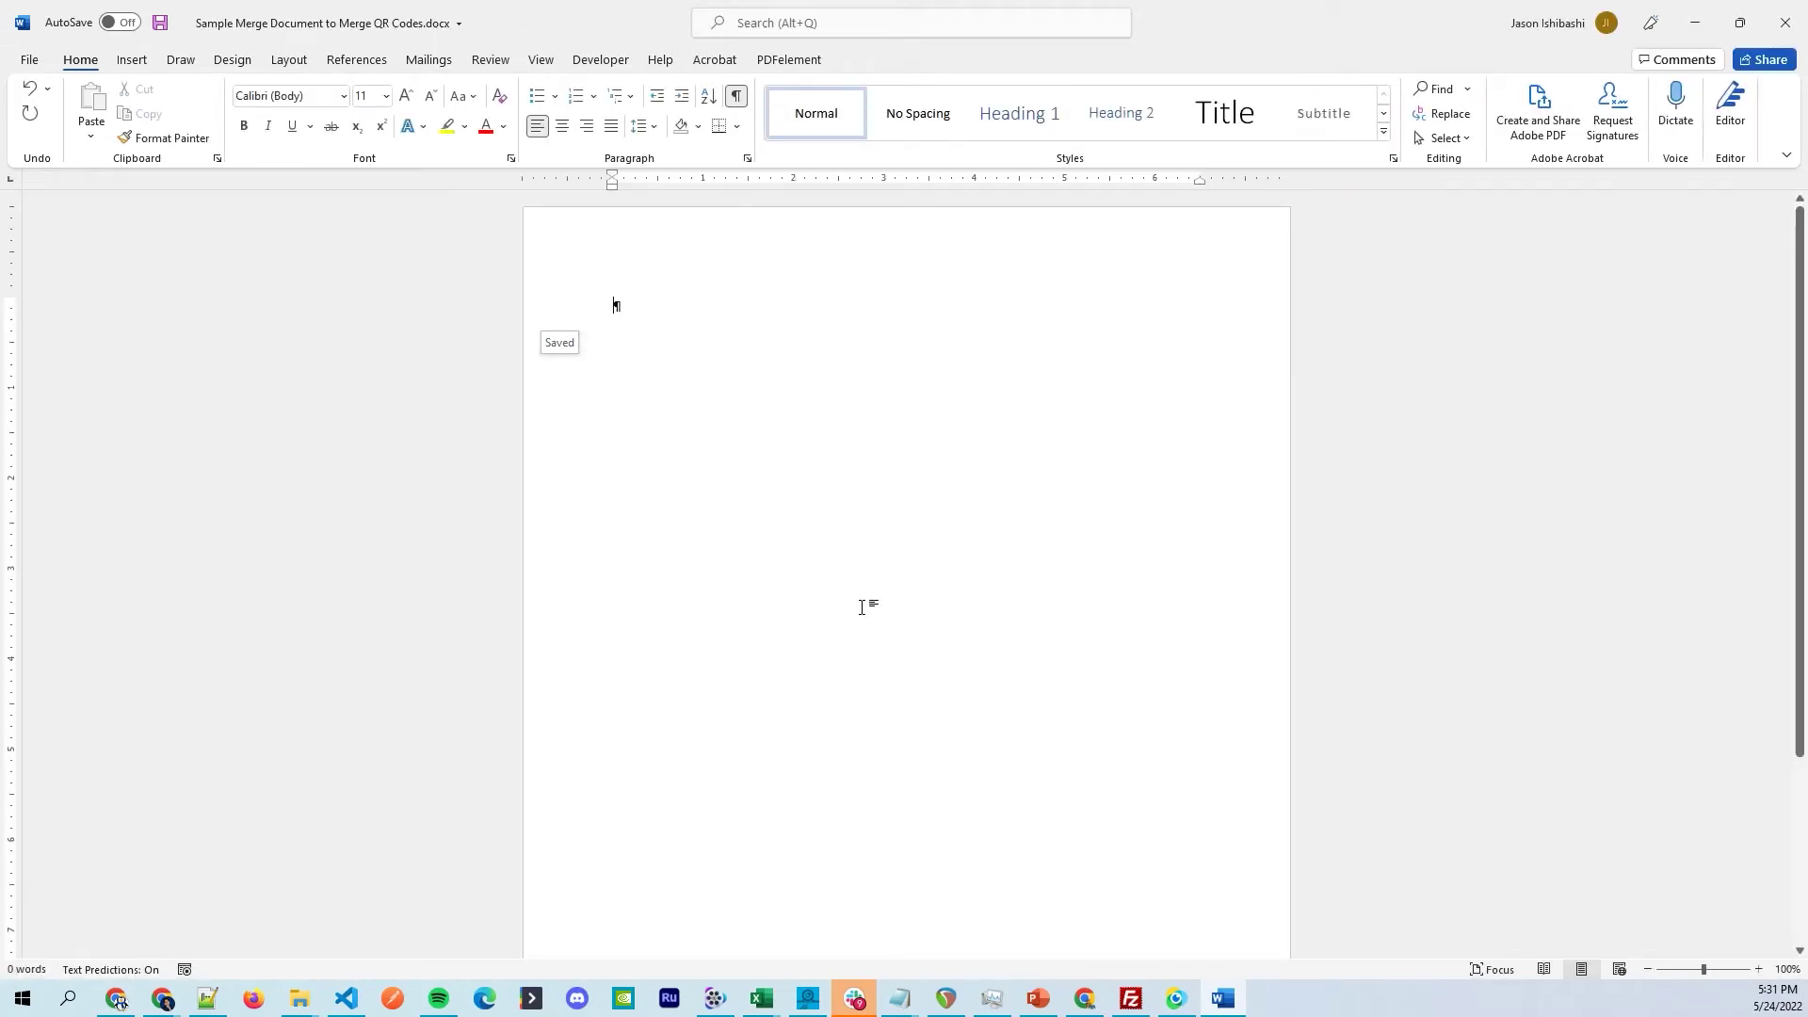
Start a Labels mail merge using Avery 5395 adhesive name badges.
click(429, 61)
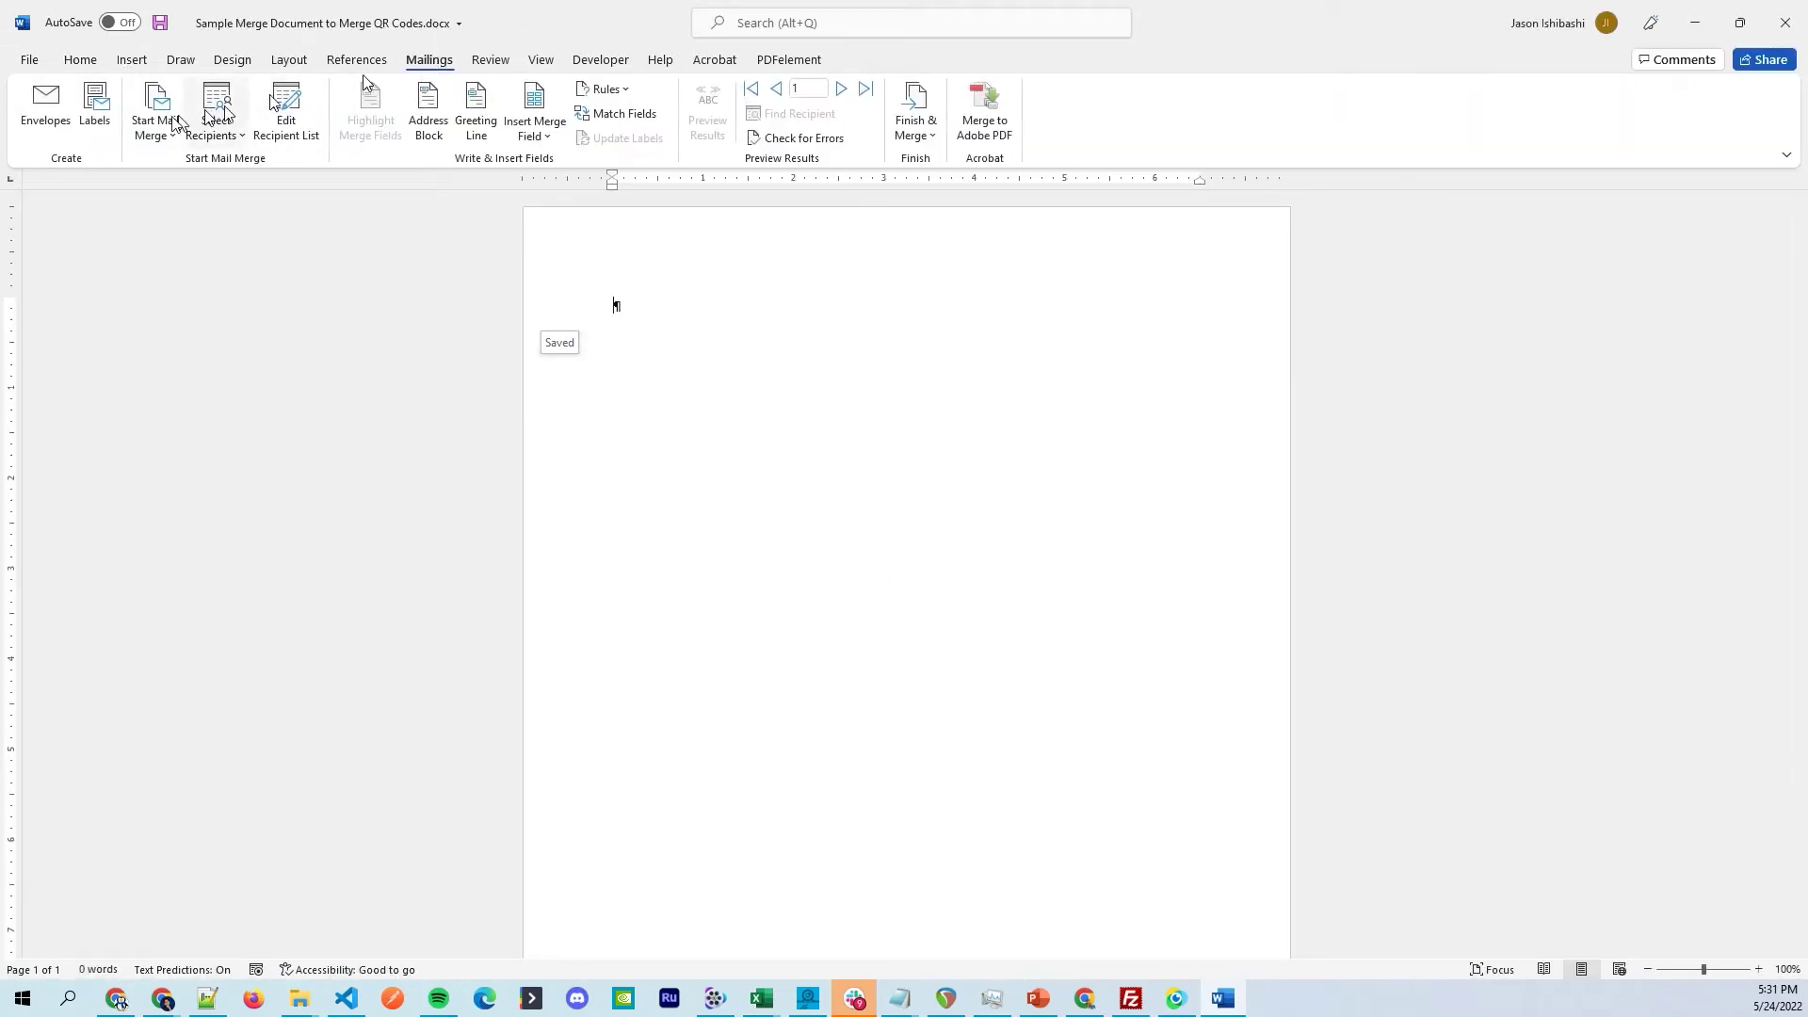
click(154, 127)
click(185, 242)
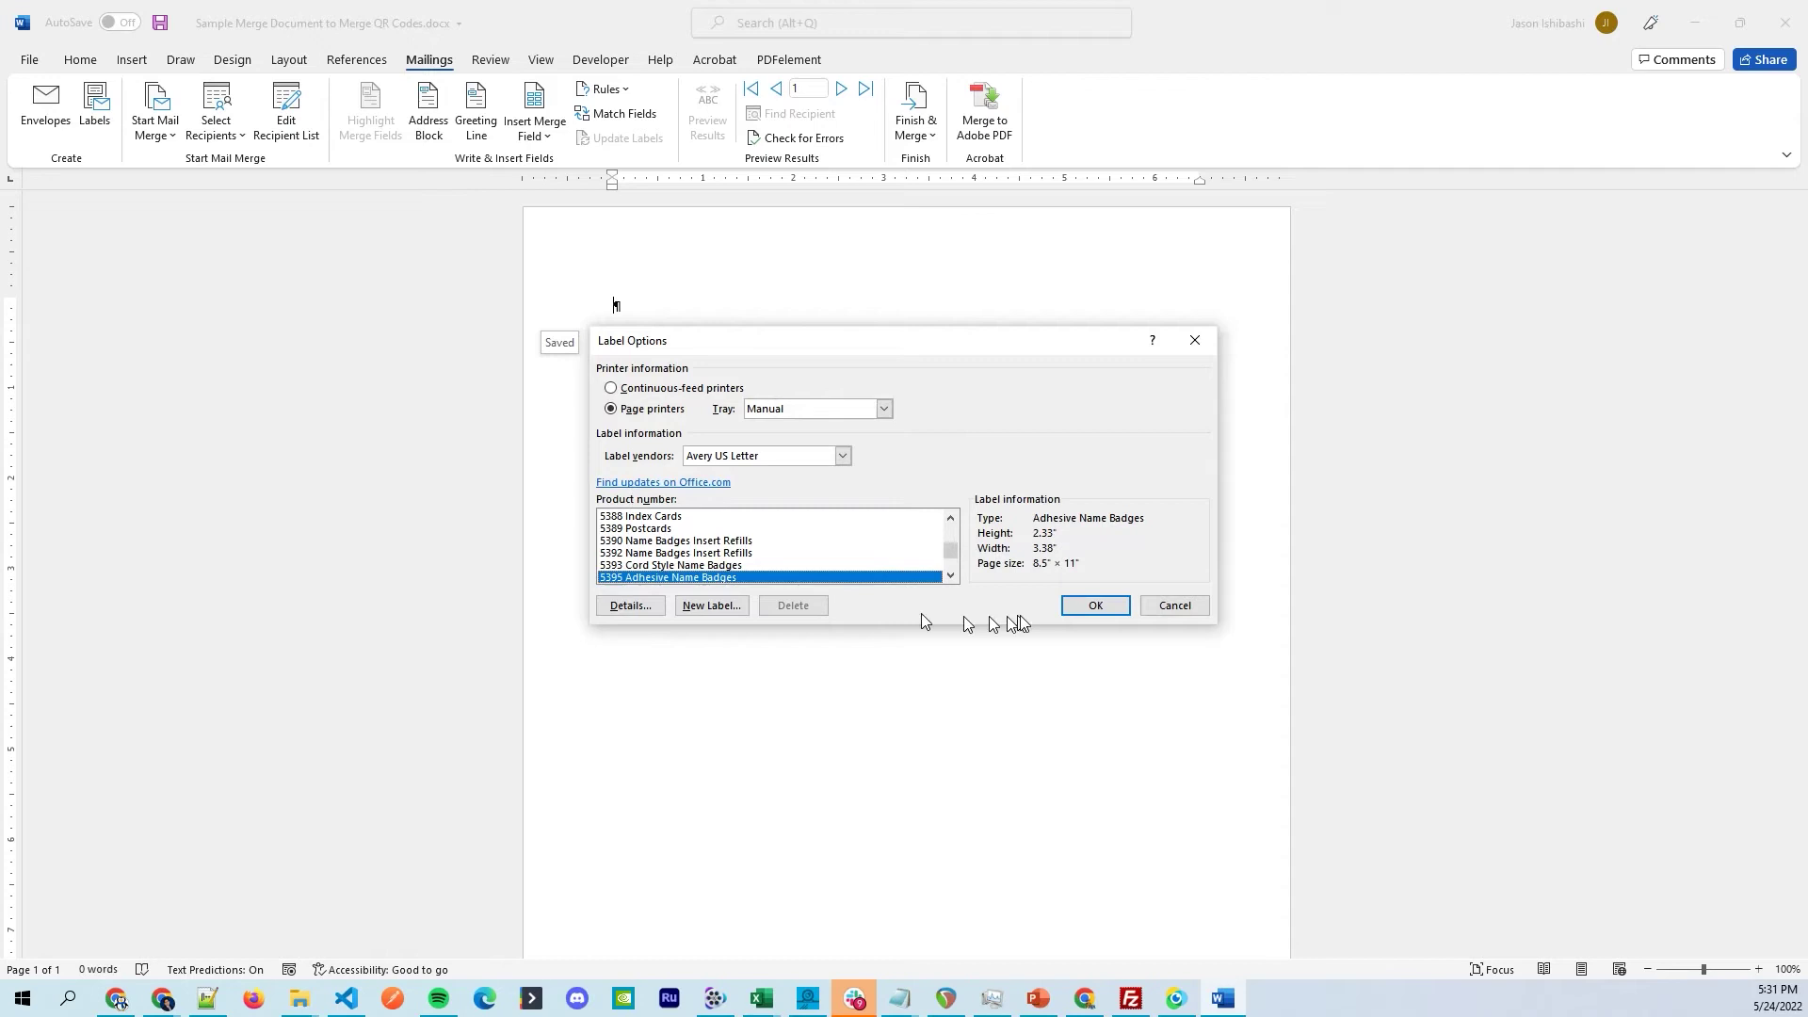
click(1097, 606)
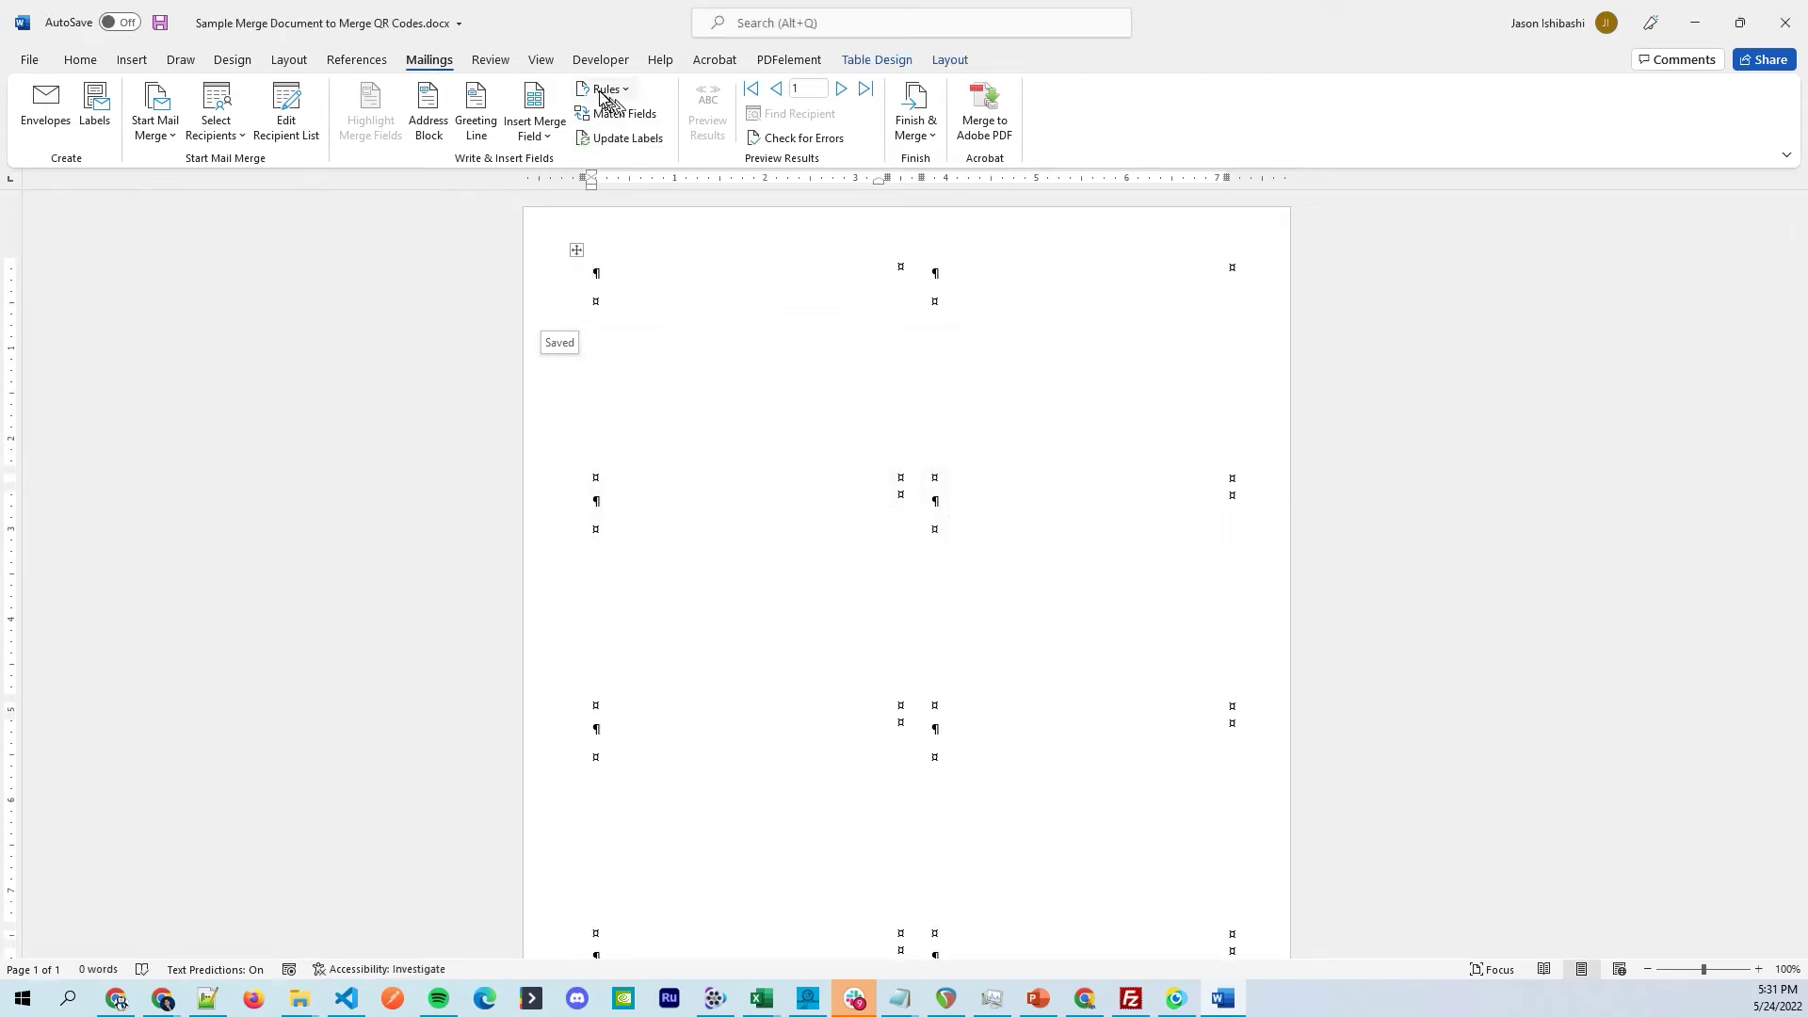
Insert the FN and LN fields in the first label and copy them to every label.
click(533, 131)
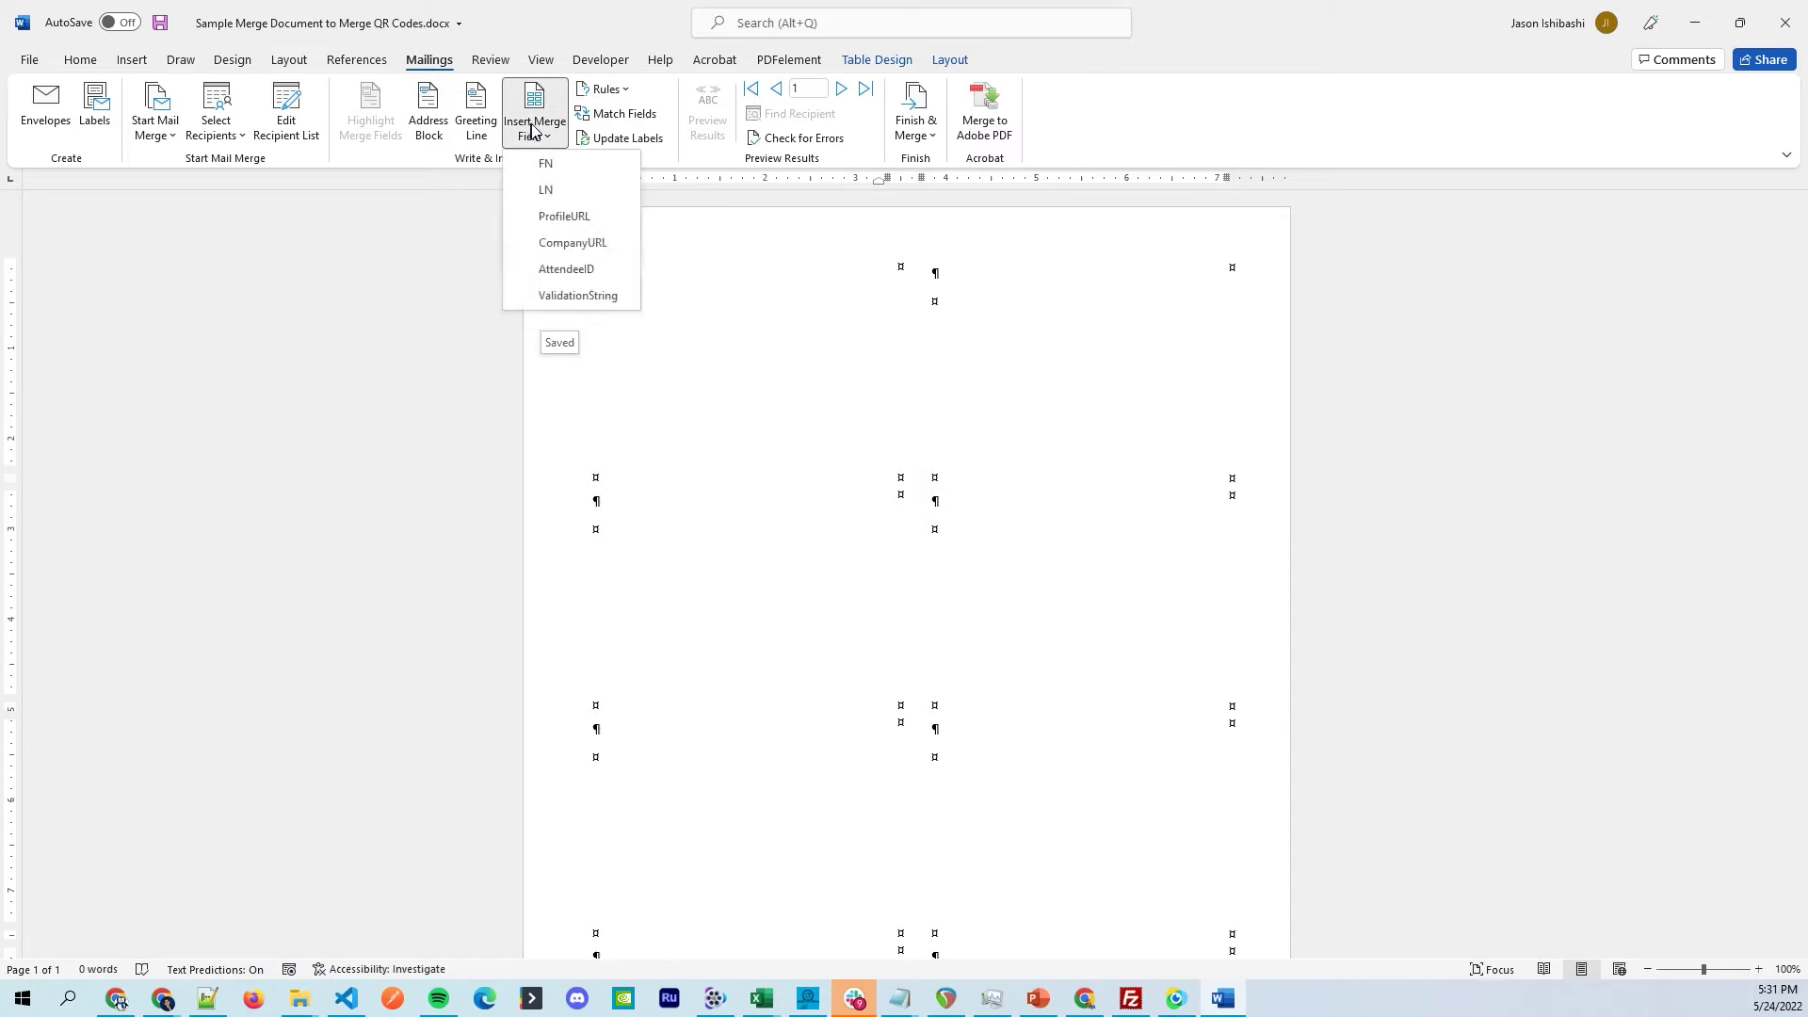
click(574, 166)
click(527, 131)
click(546, 190)
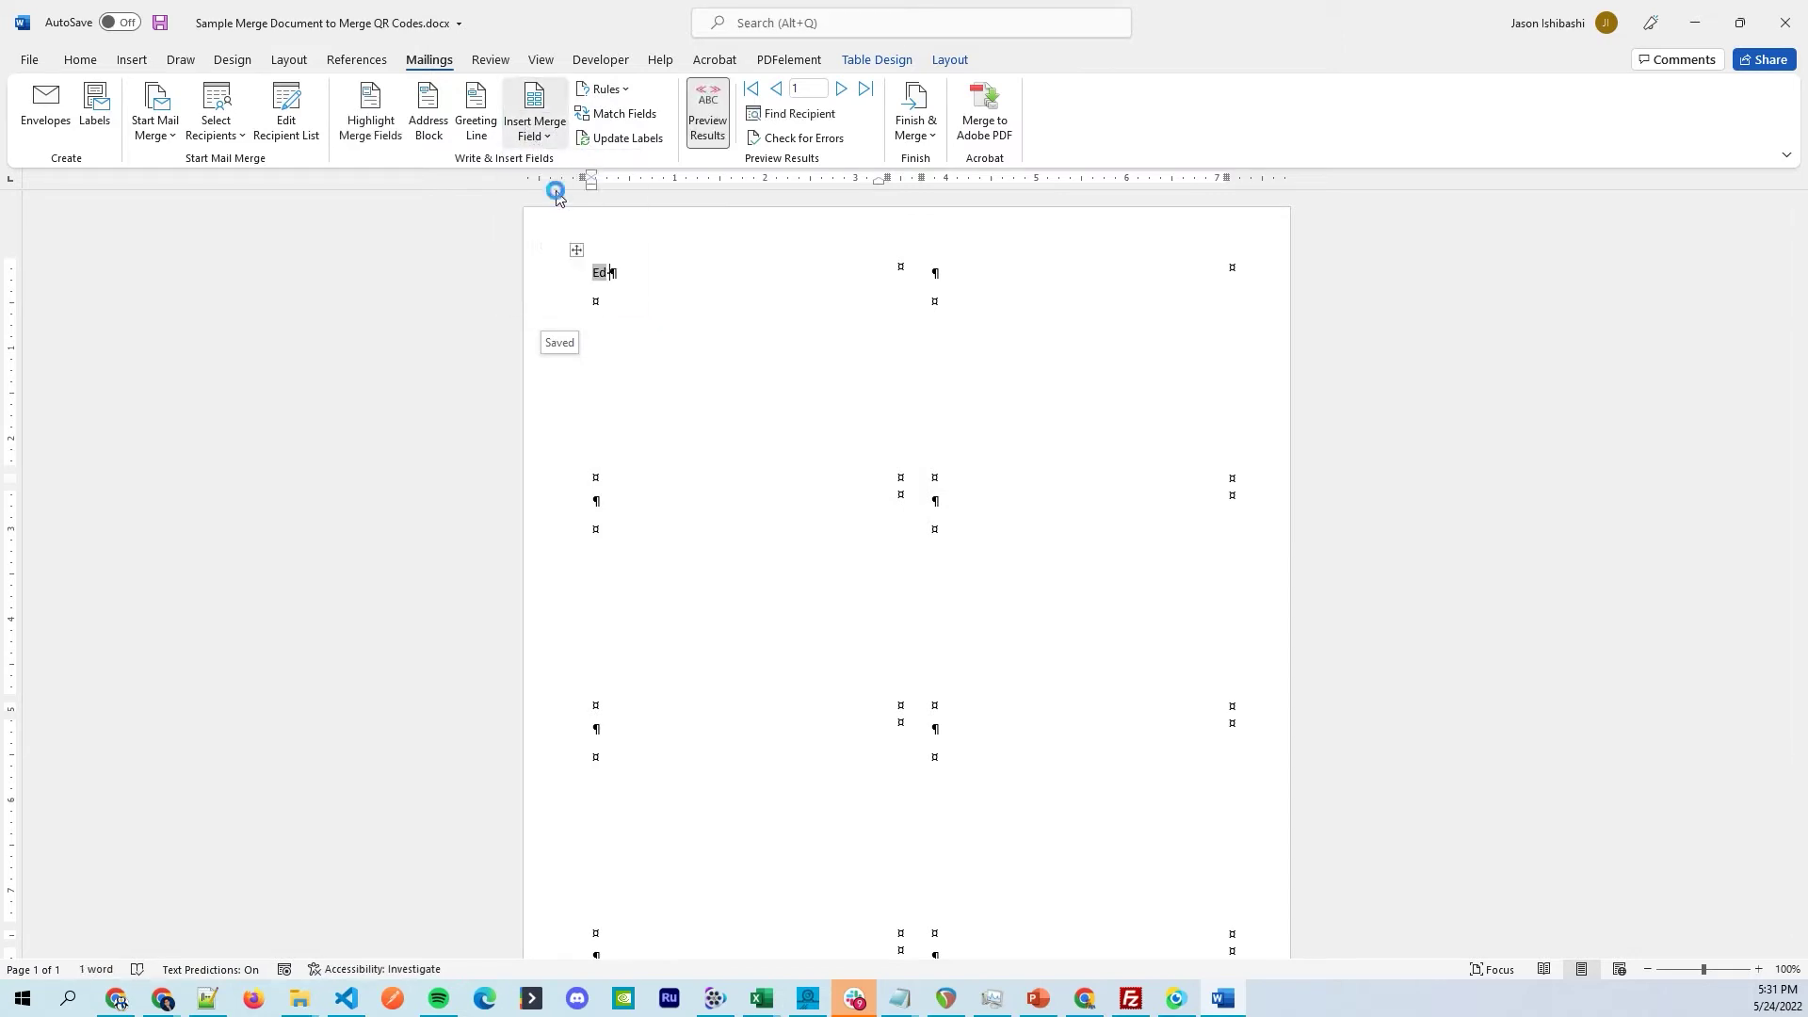
click(633, 142)
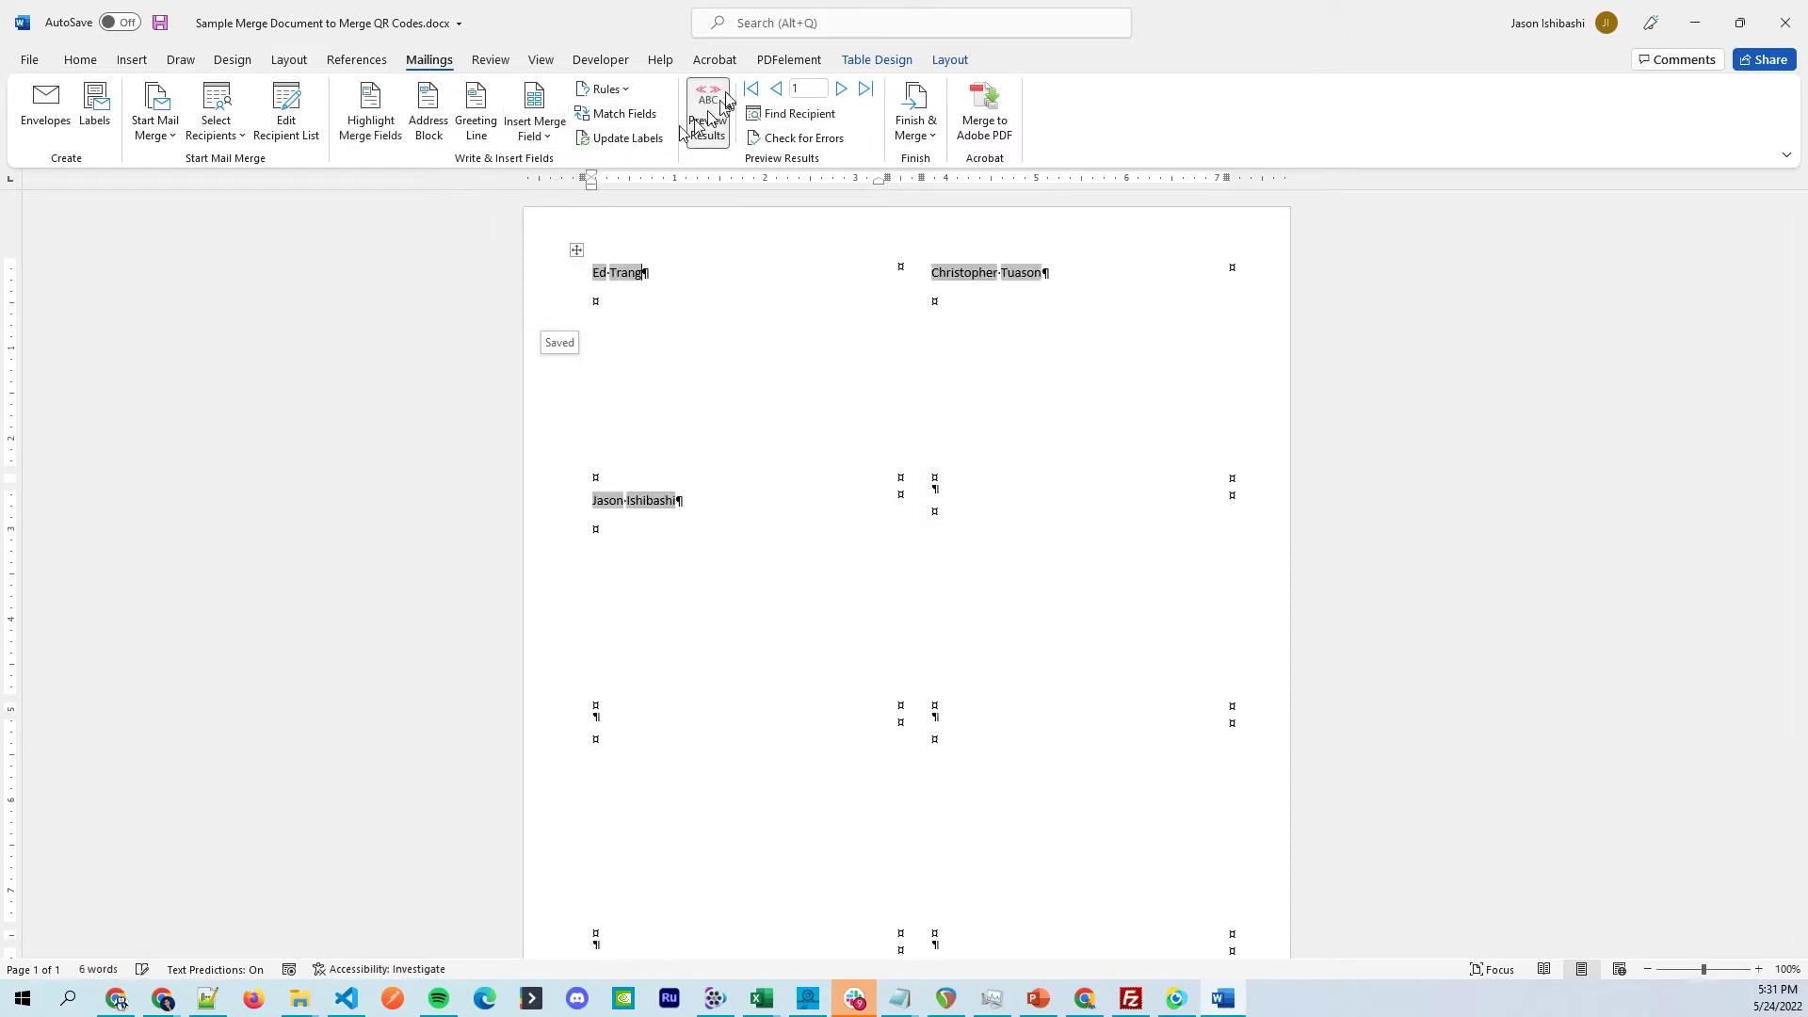
Turn Preview Results off so labels show field placeholders instead of merged names.
click(724, 102)
click(726, 99)
click(726, 99)
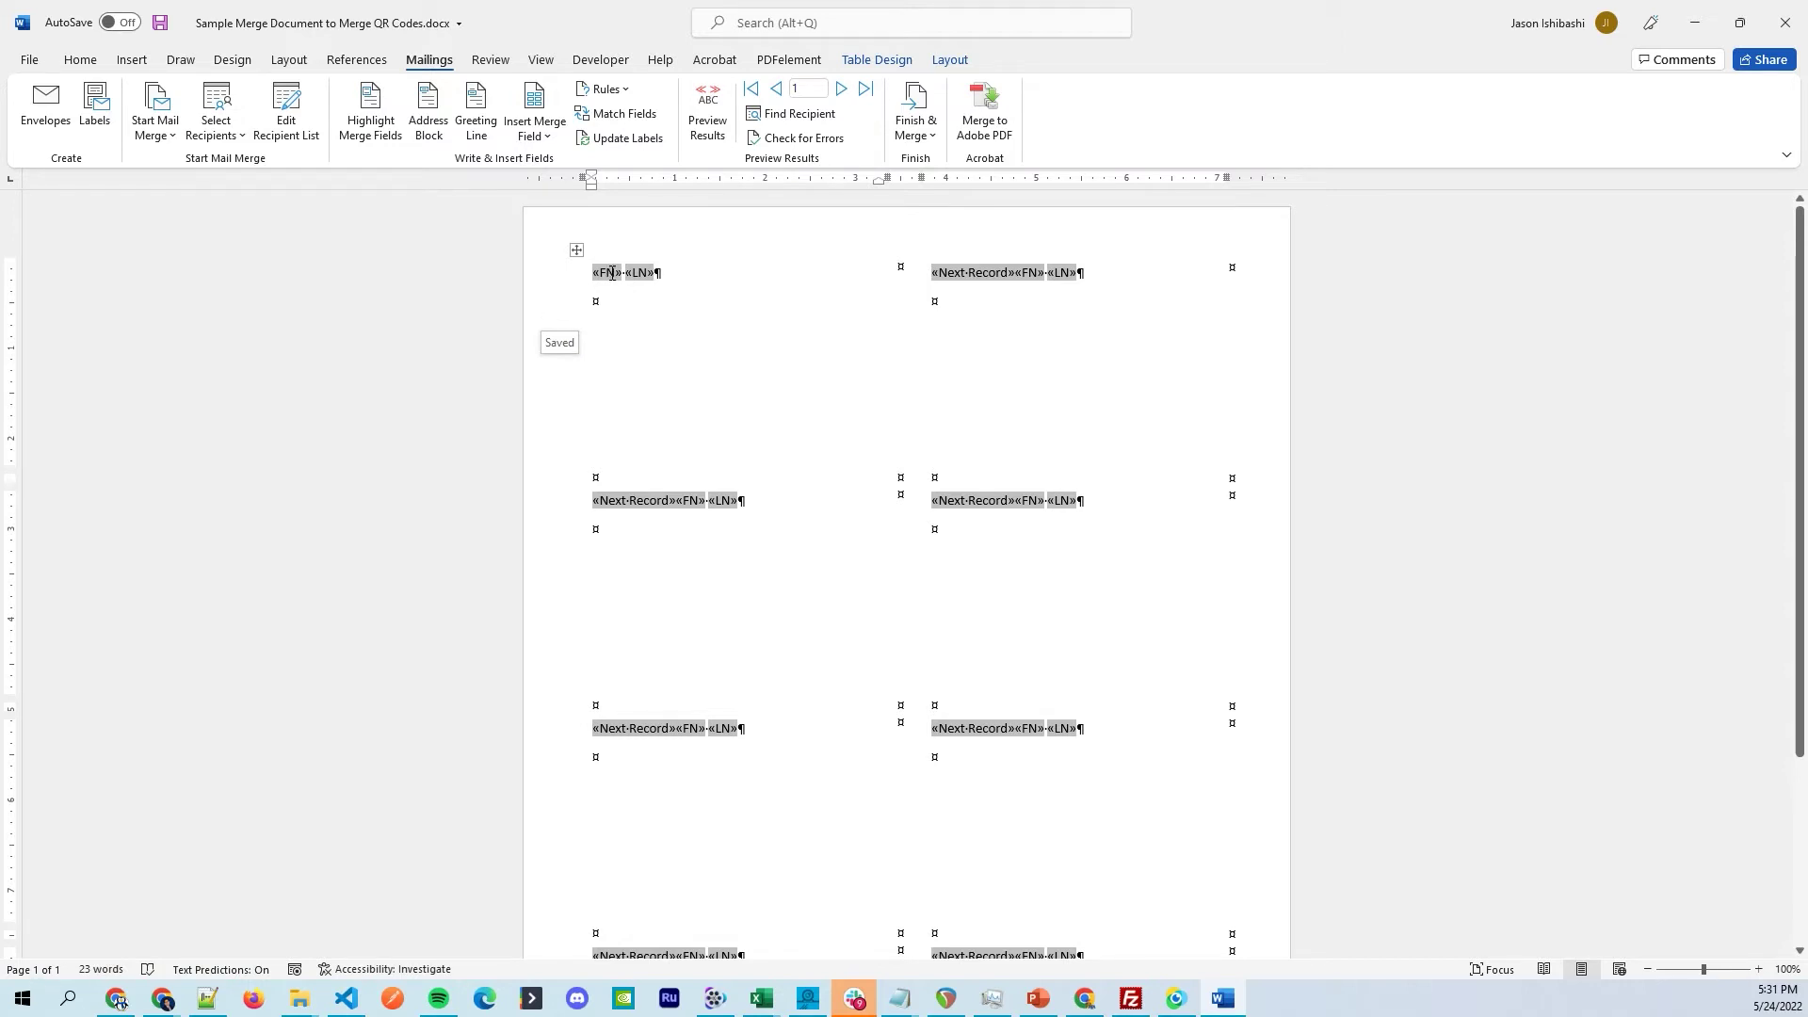
Reveal and hide the FN field code, then move to the empty line below the names.
right_click(612, 273)
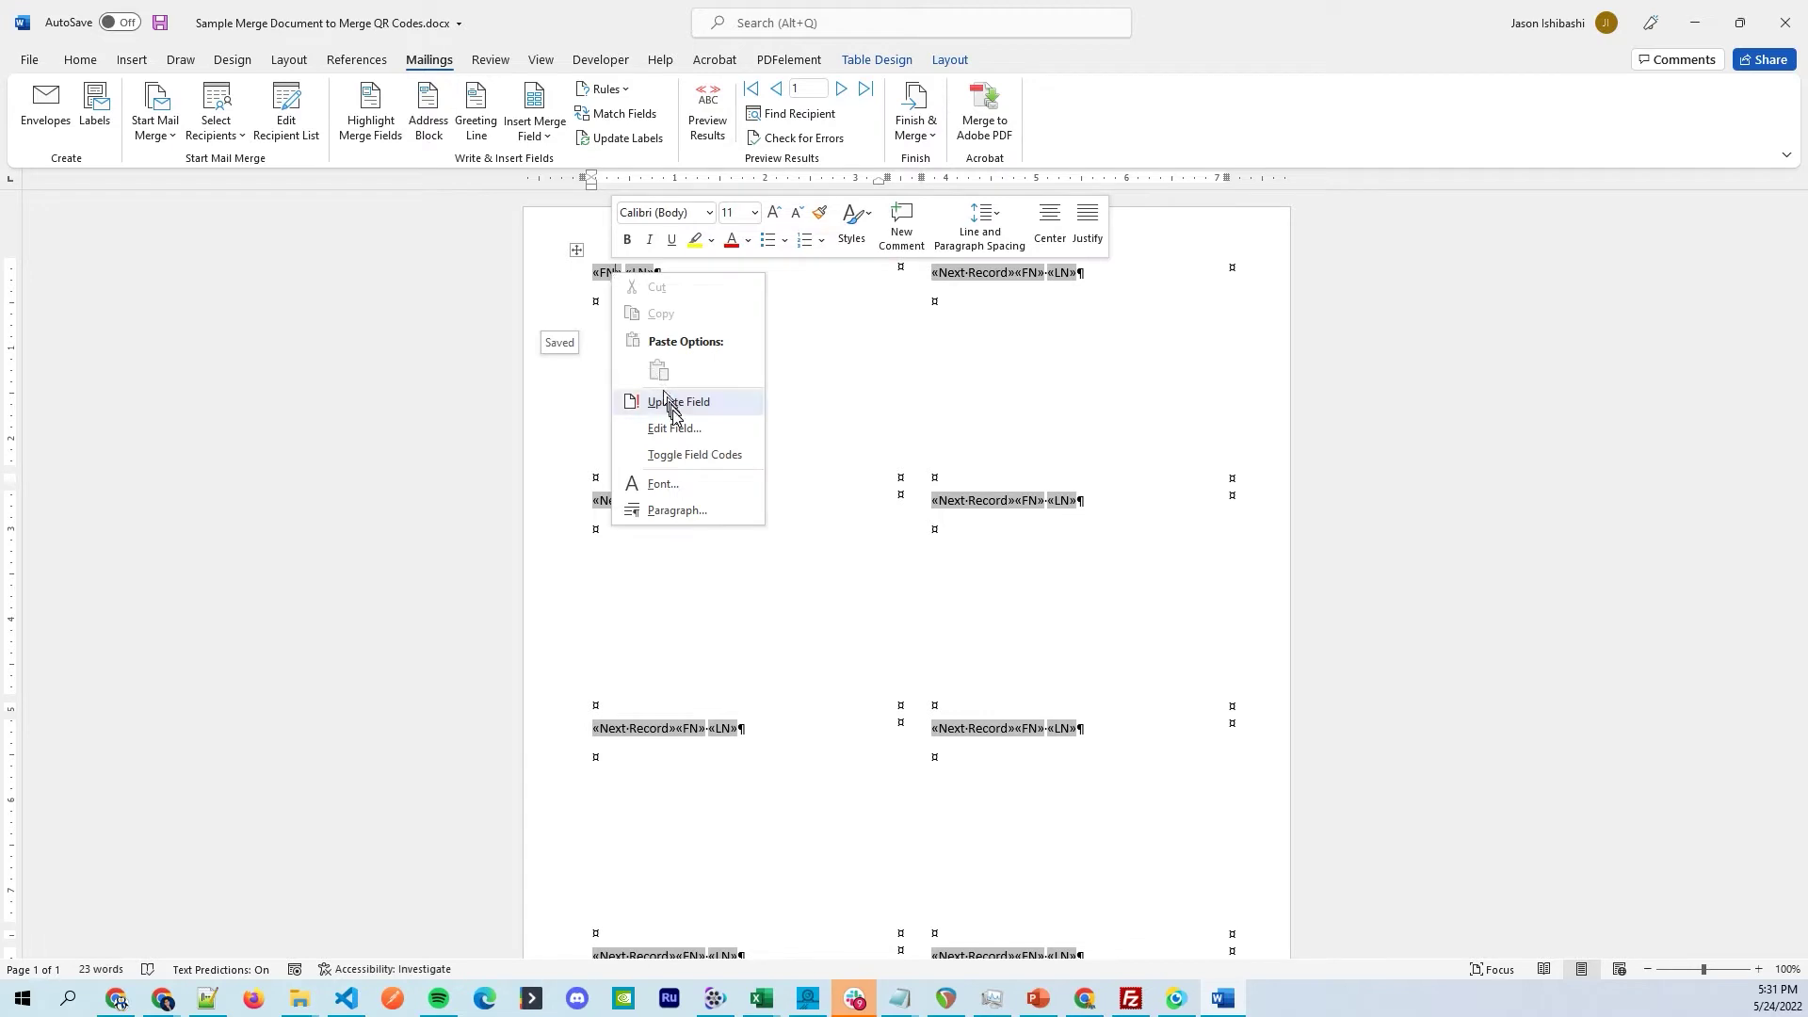
click(687, 454)
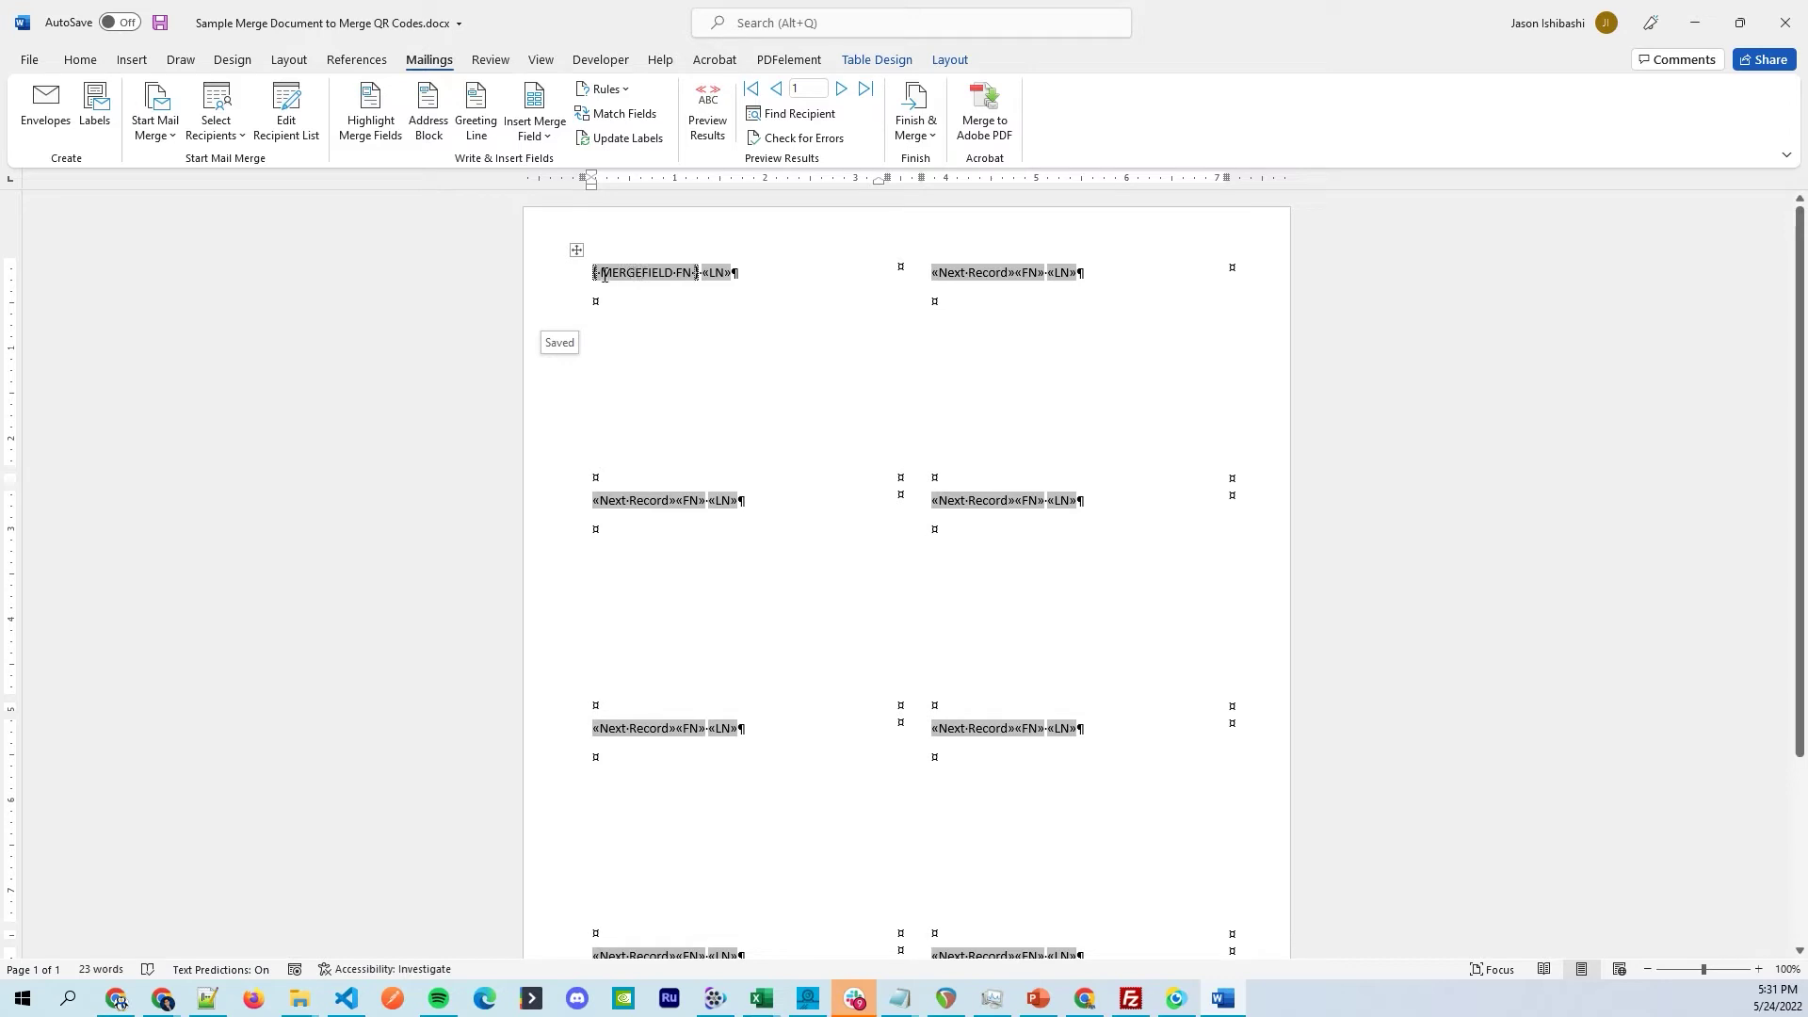
right_click(660, 276)
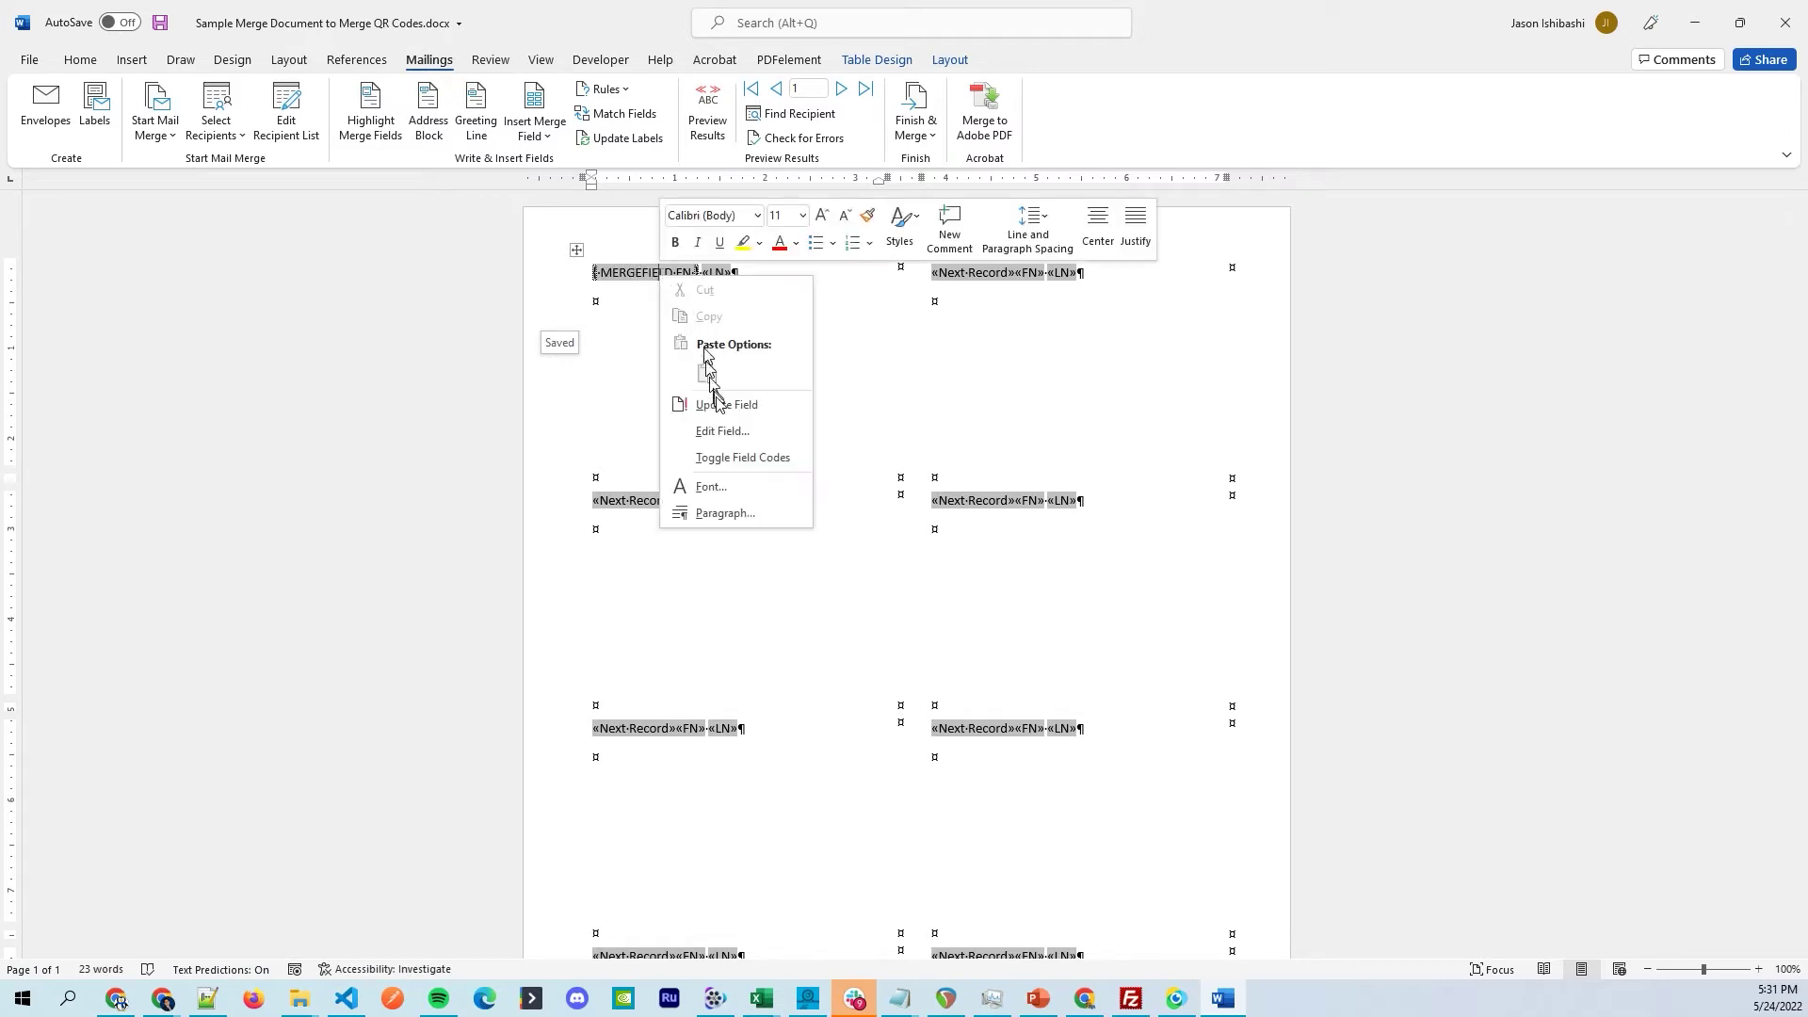
click(712, 456)
click(680, 280)
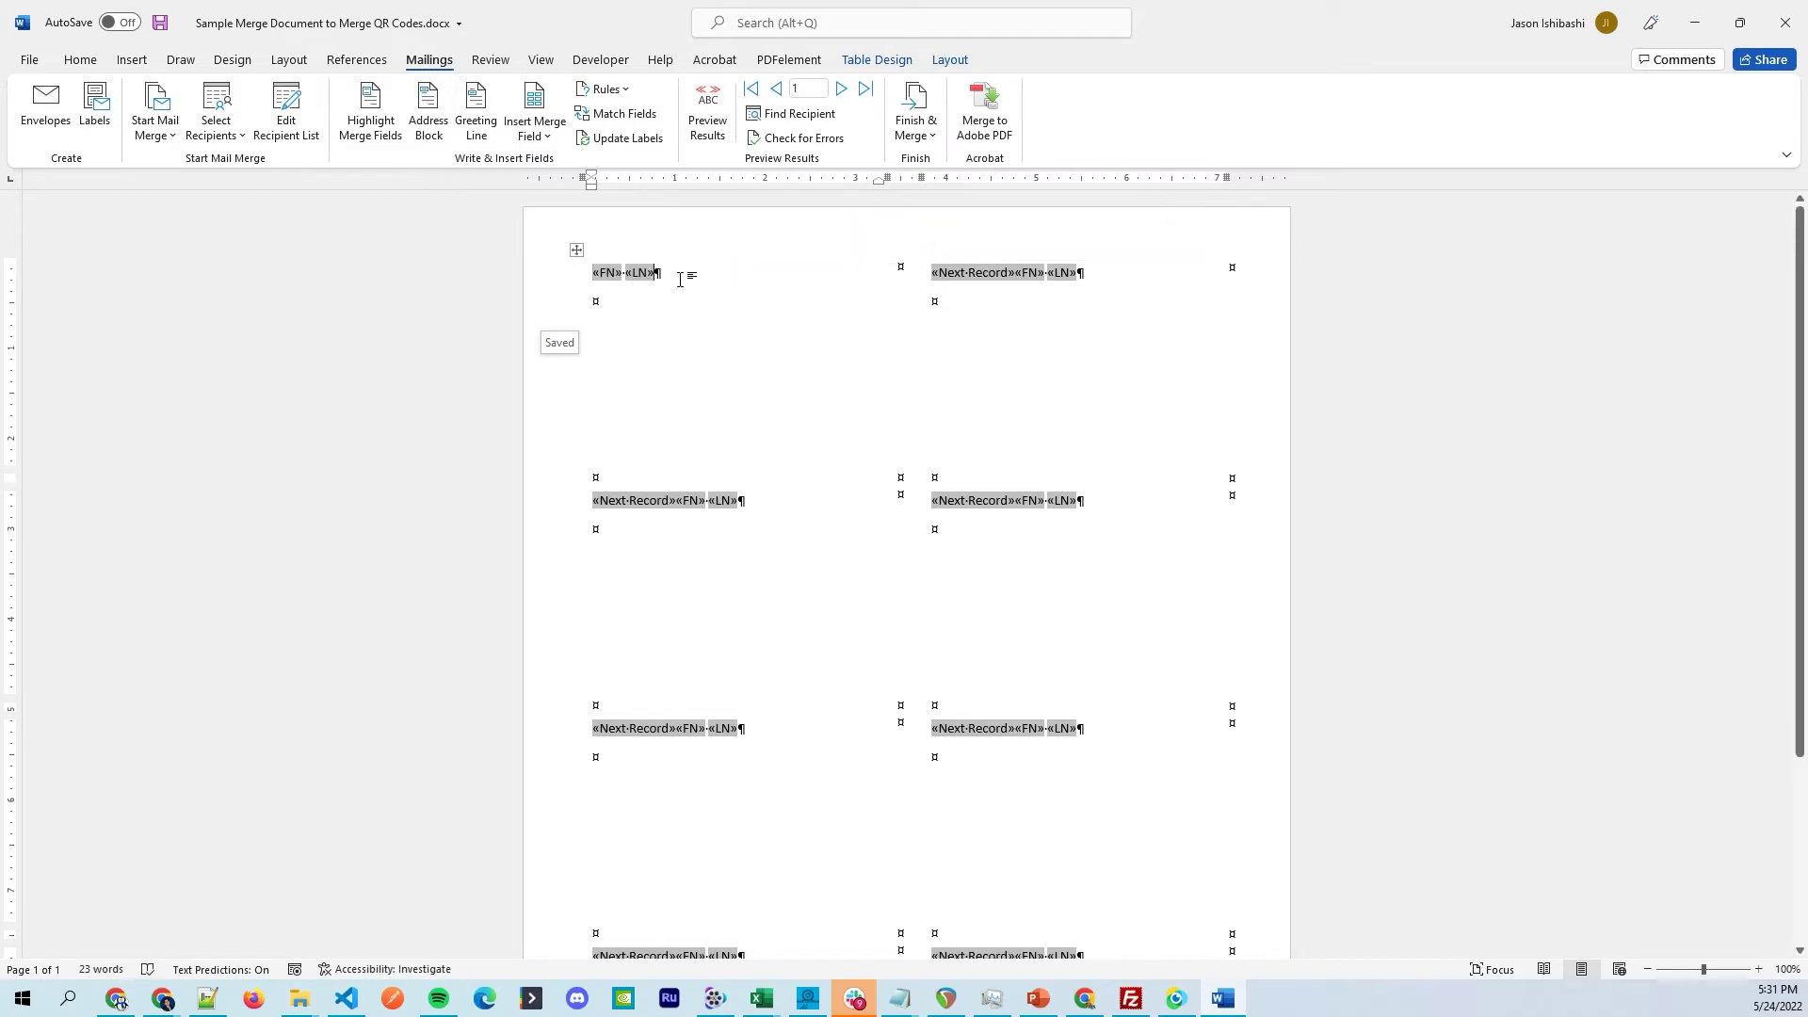
click(666, 294)
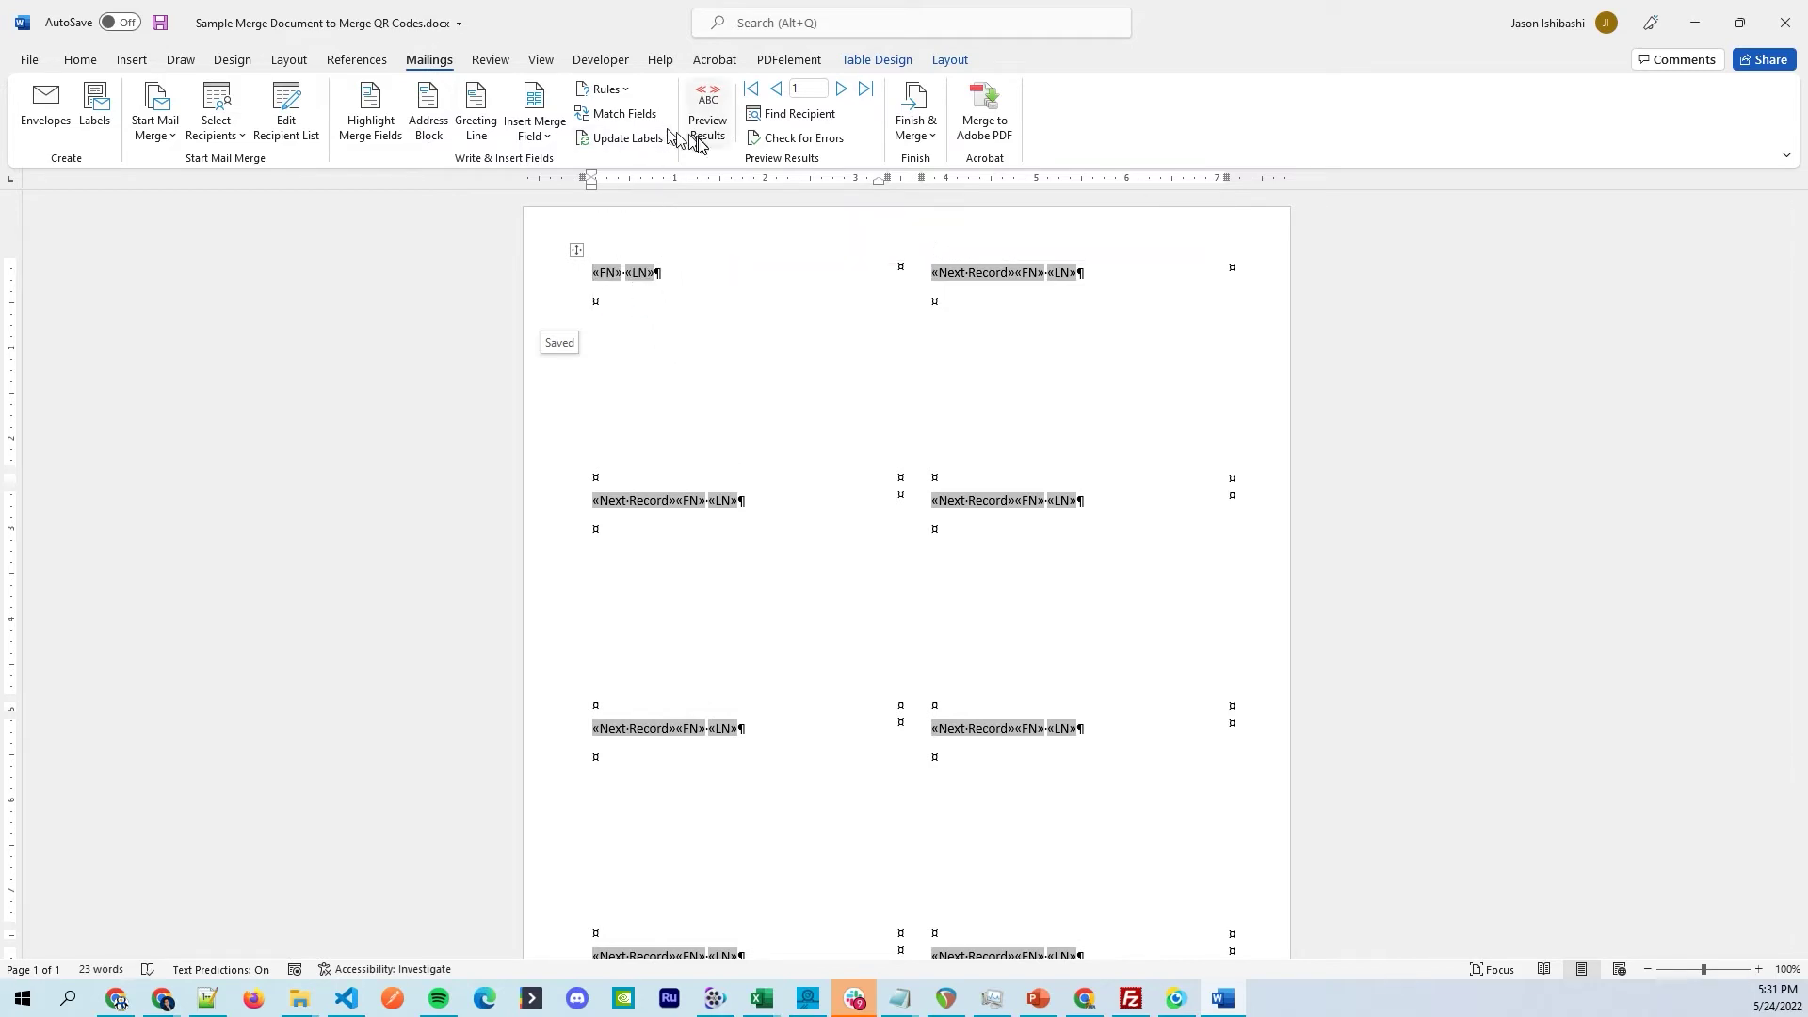
Add the ProfileURL field below the name on every label and preview the results.
click(559, 139)
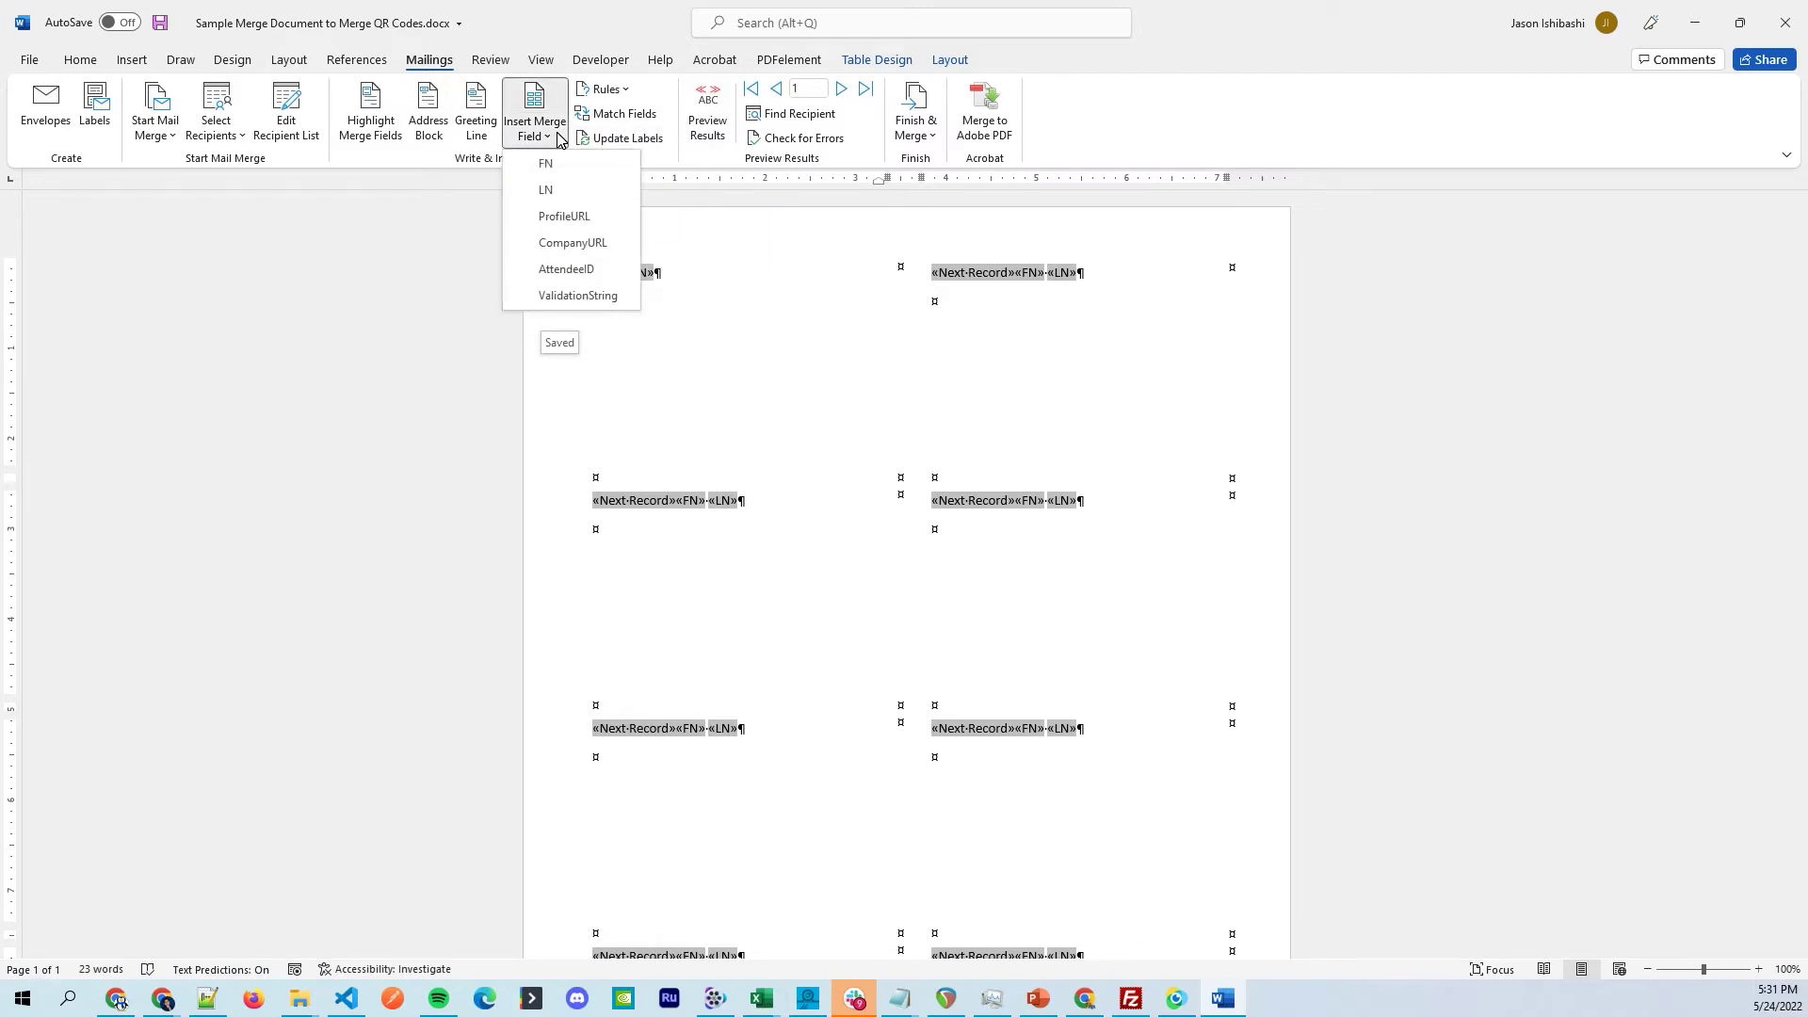
click(570, 219)
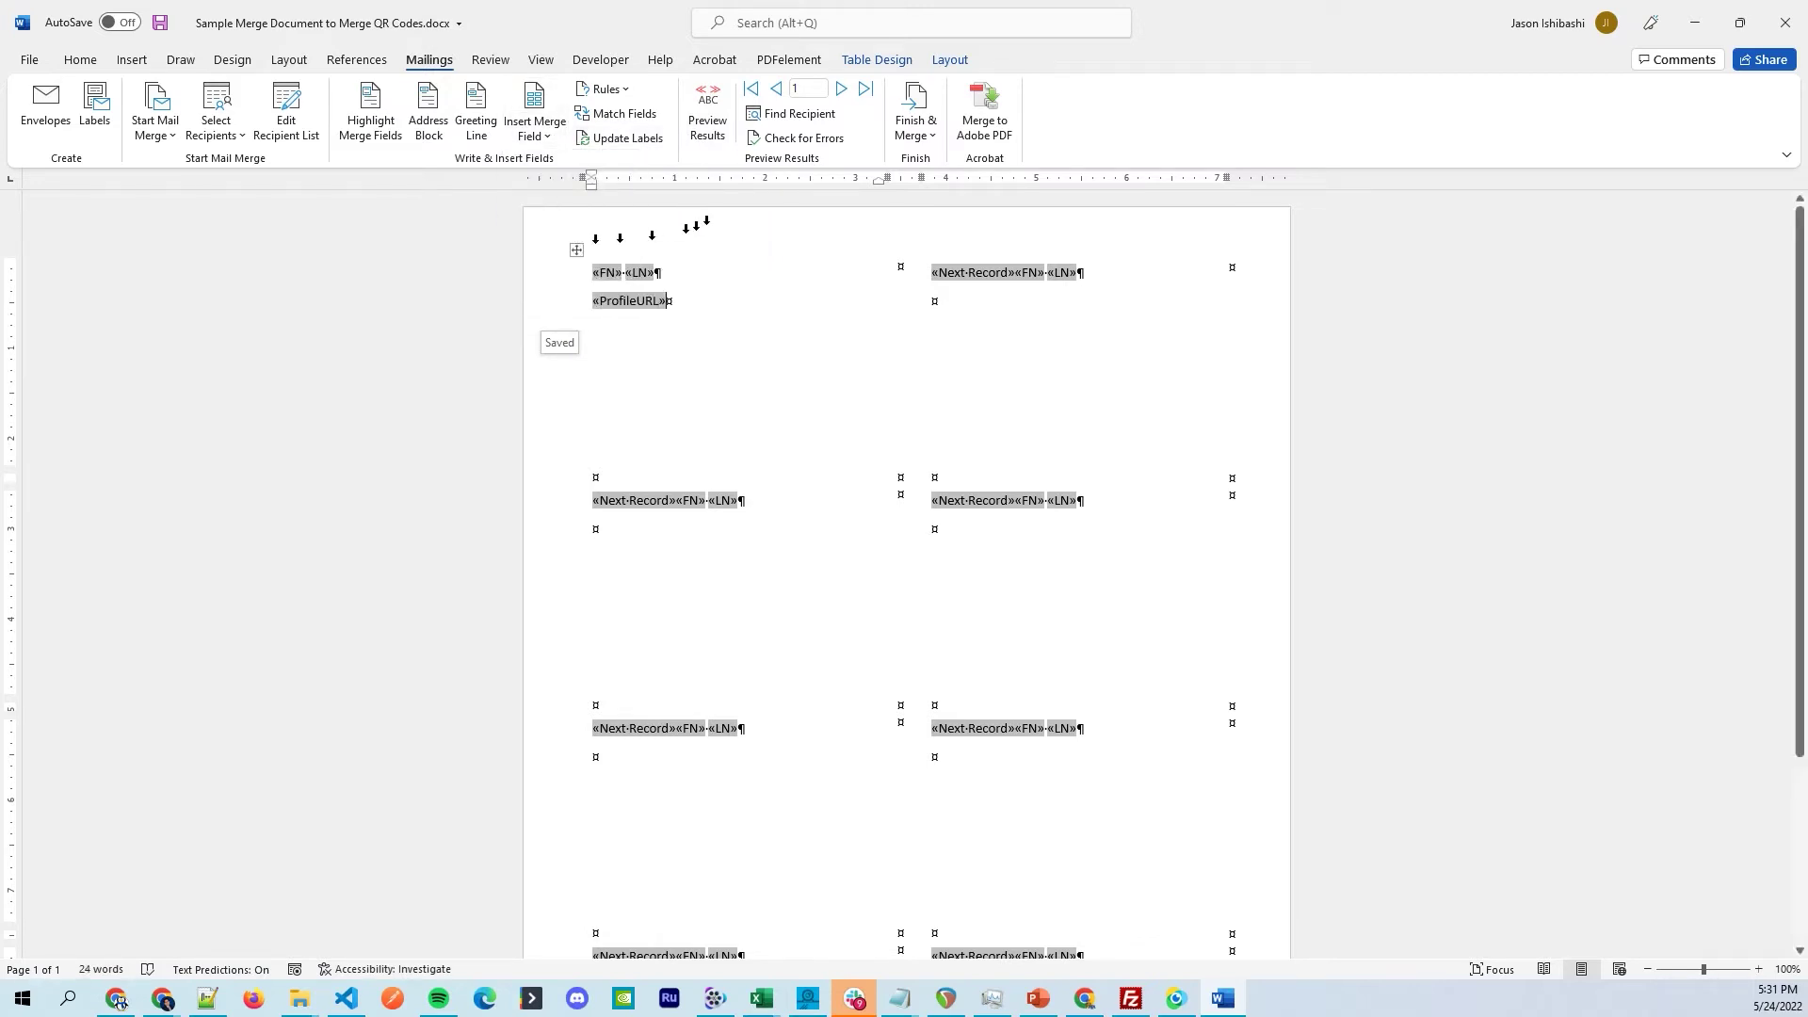
click(650, 138)
click(705, 118)
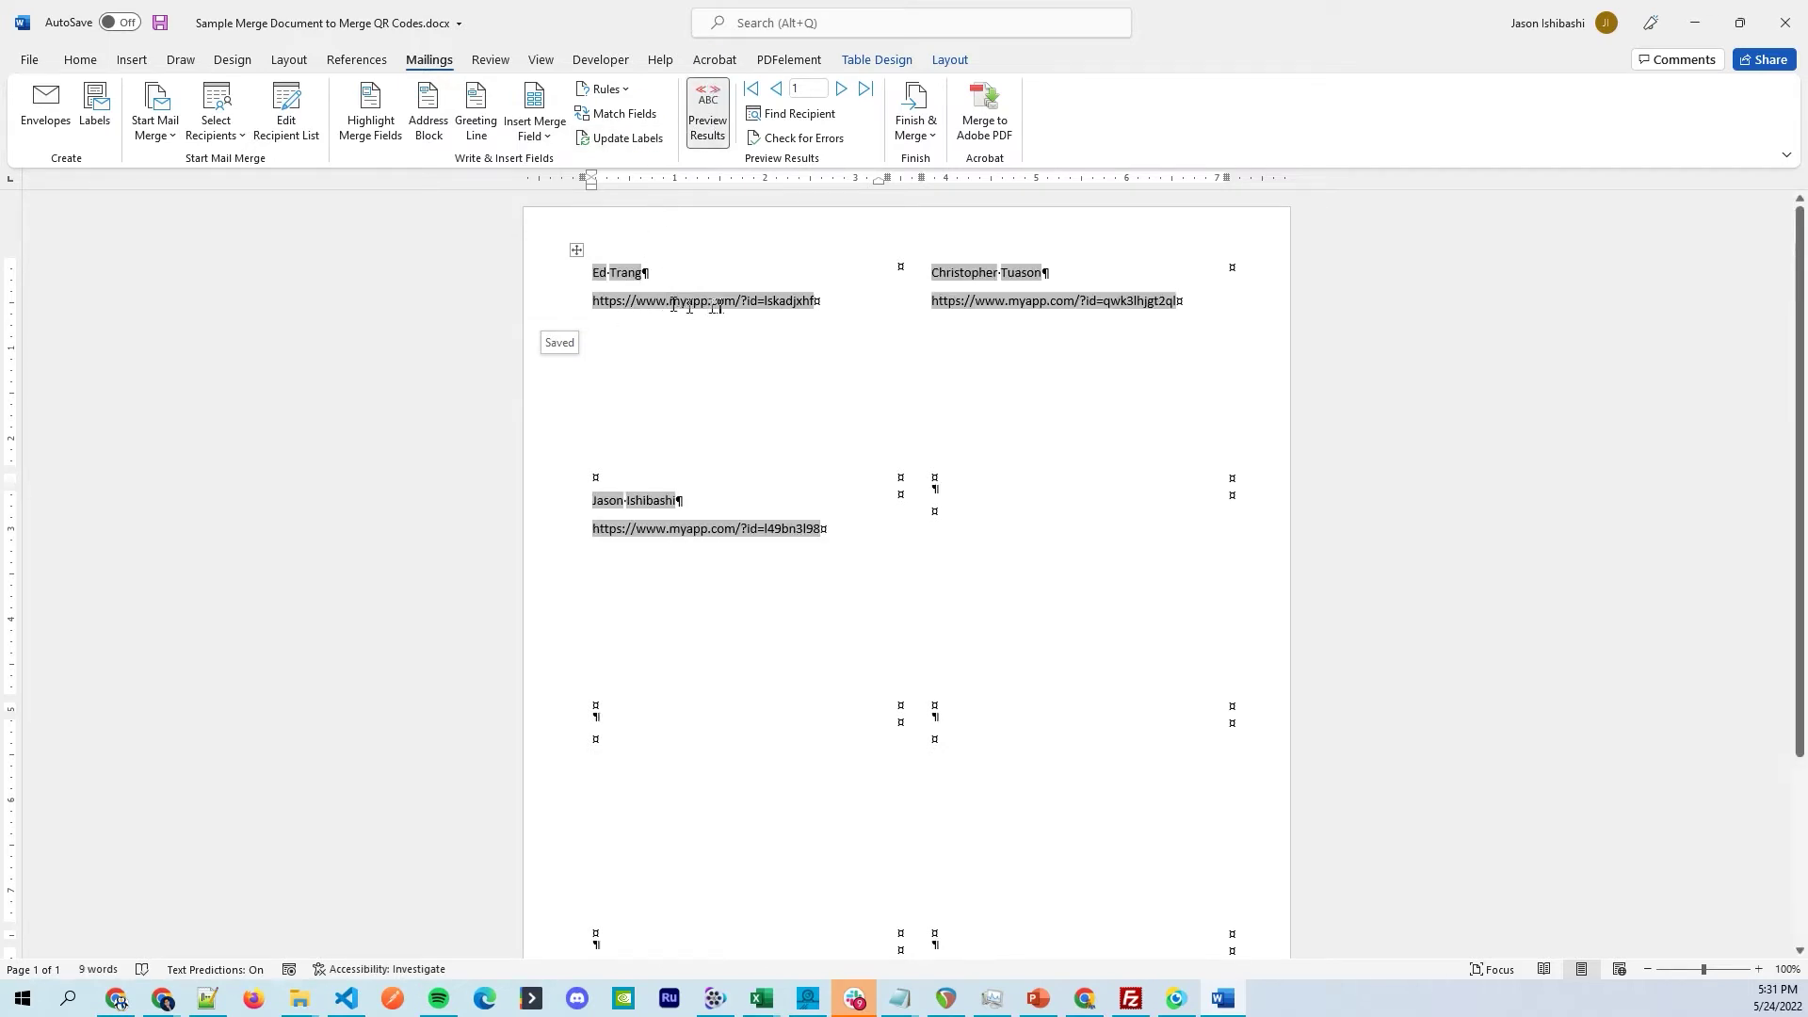
Rewrite the ProfileURL field code as a MERGEBARCODE ProfileURL QR field.
click(705, 118)
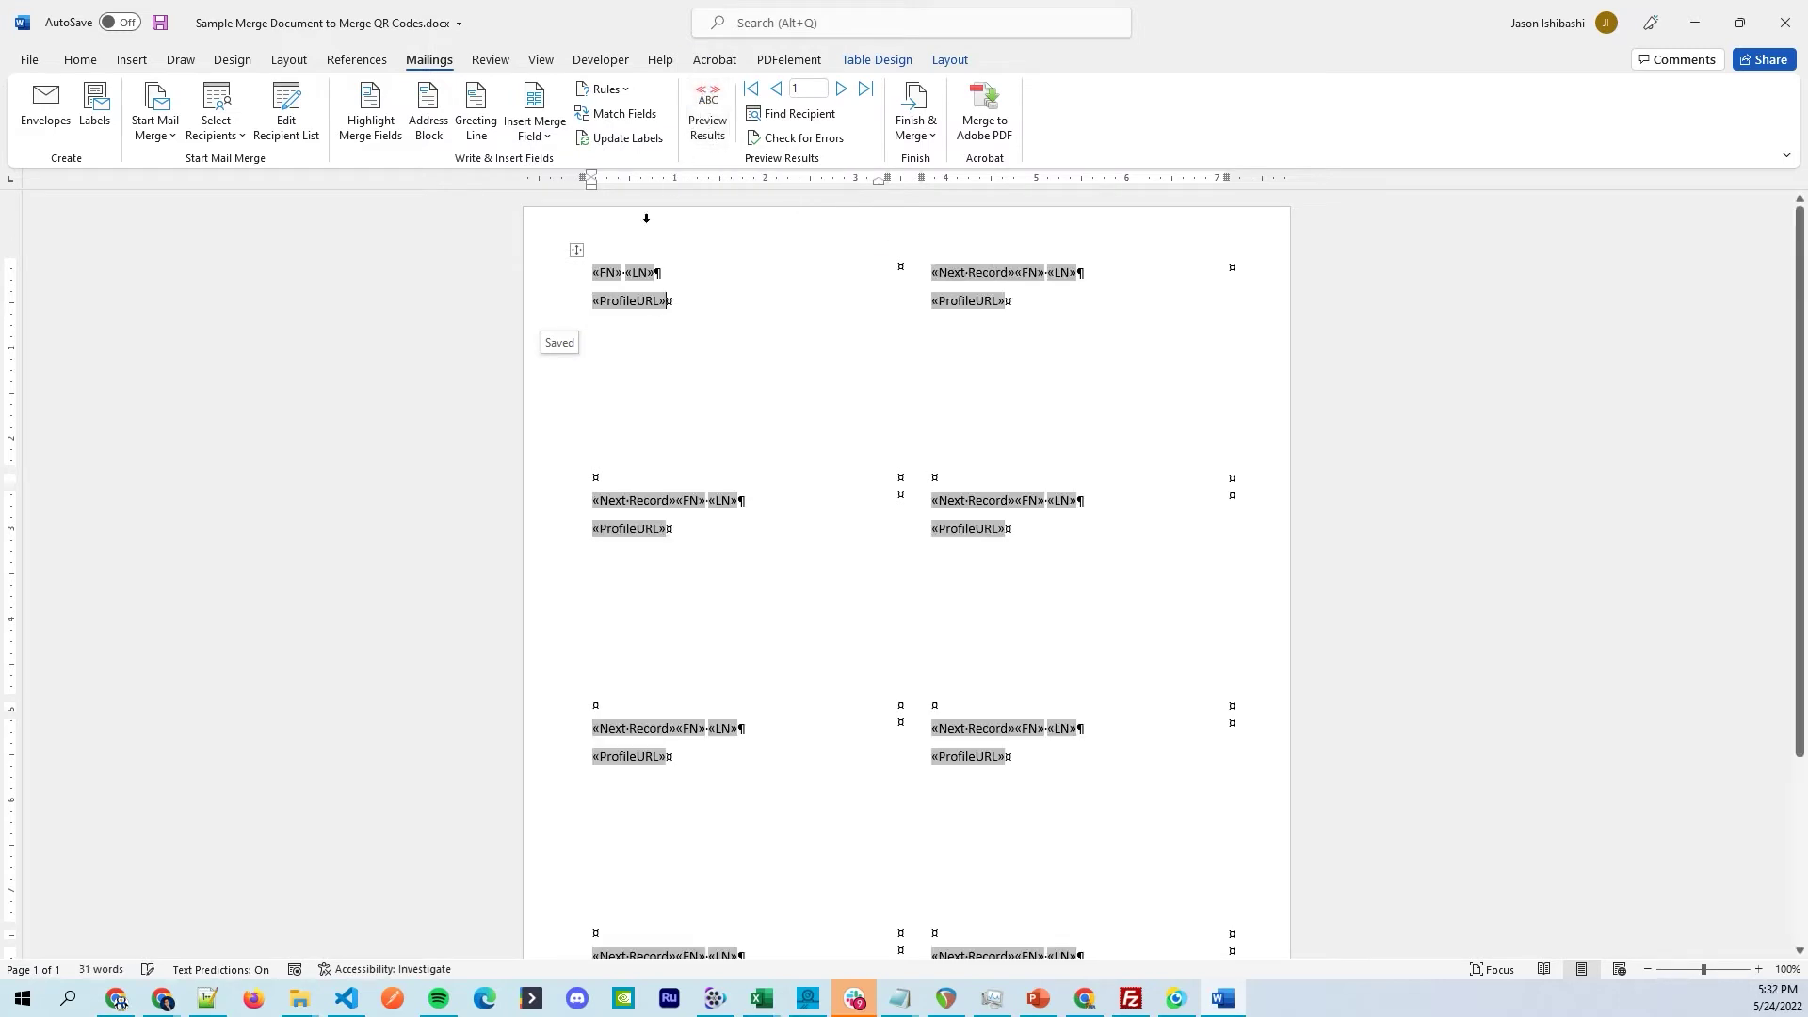
right_click(635, 307)
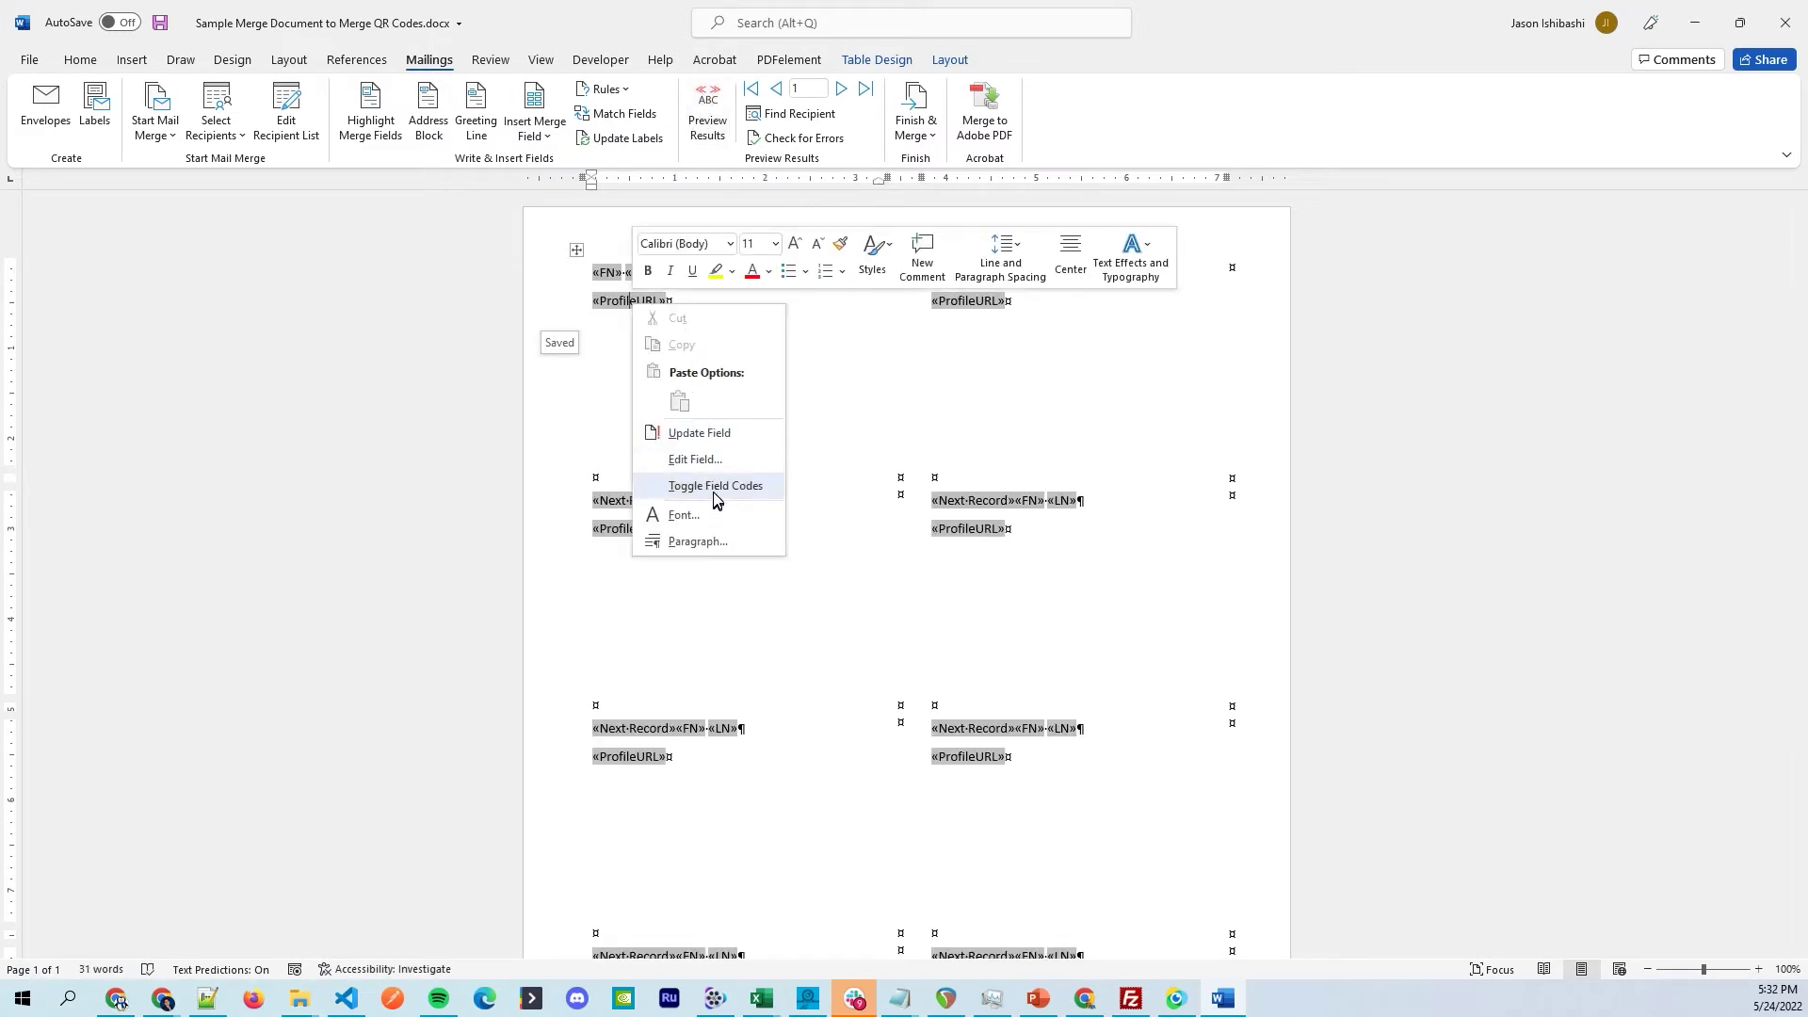
click(716, 485)
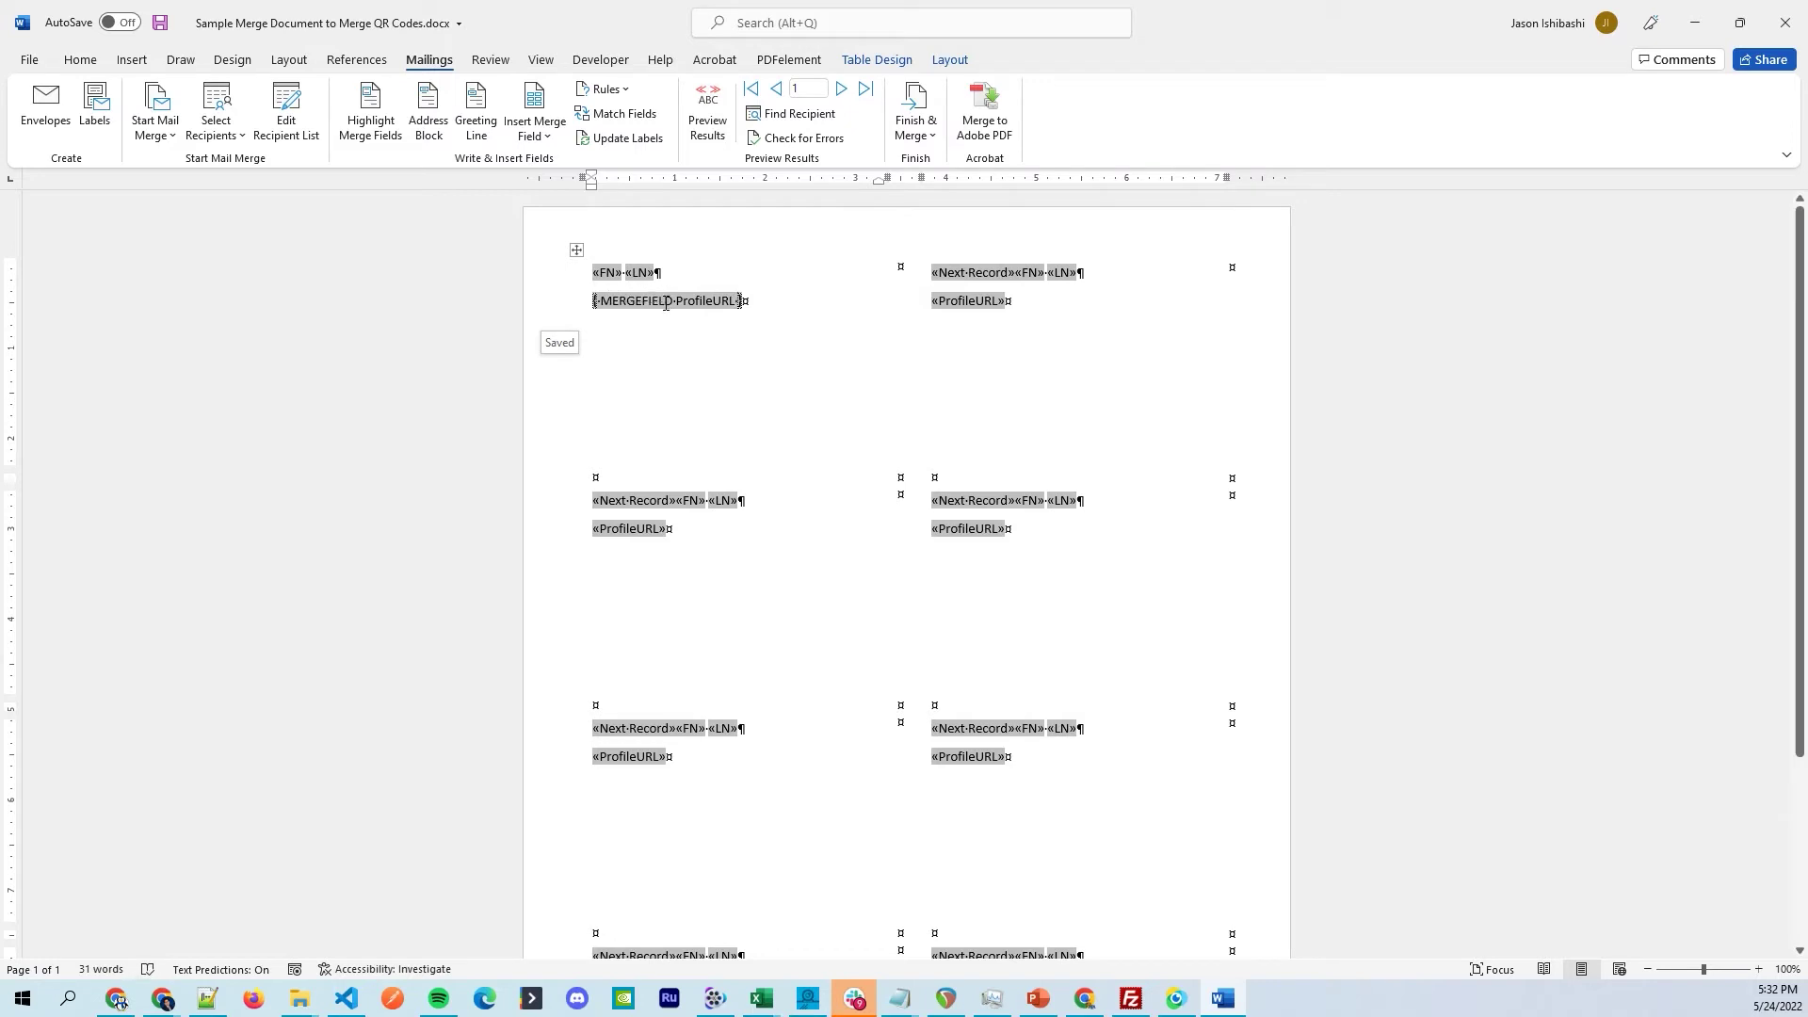
key(BackSpace)
key(BackSpace)
key(BackSpace)
key(BackSpace)
key(BackSpace)
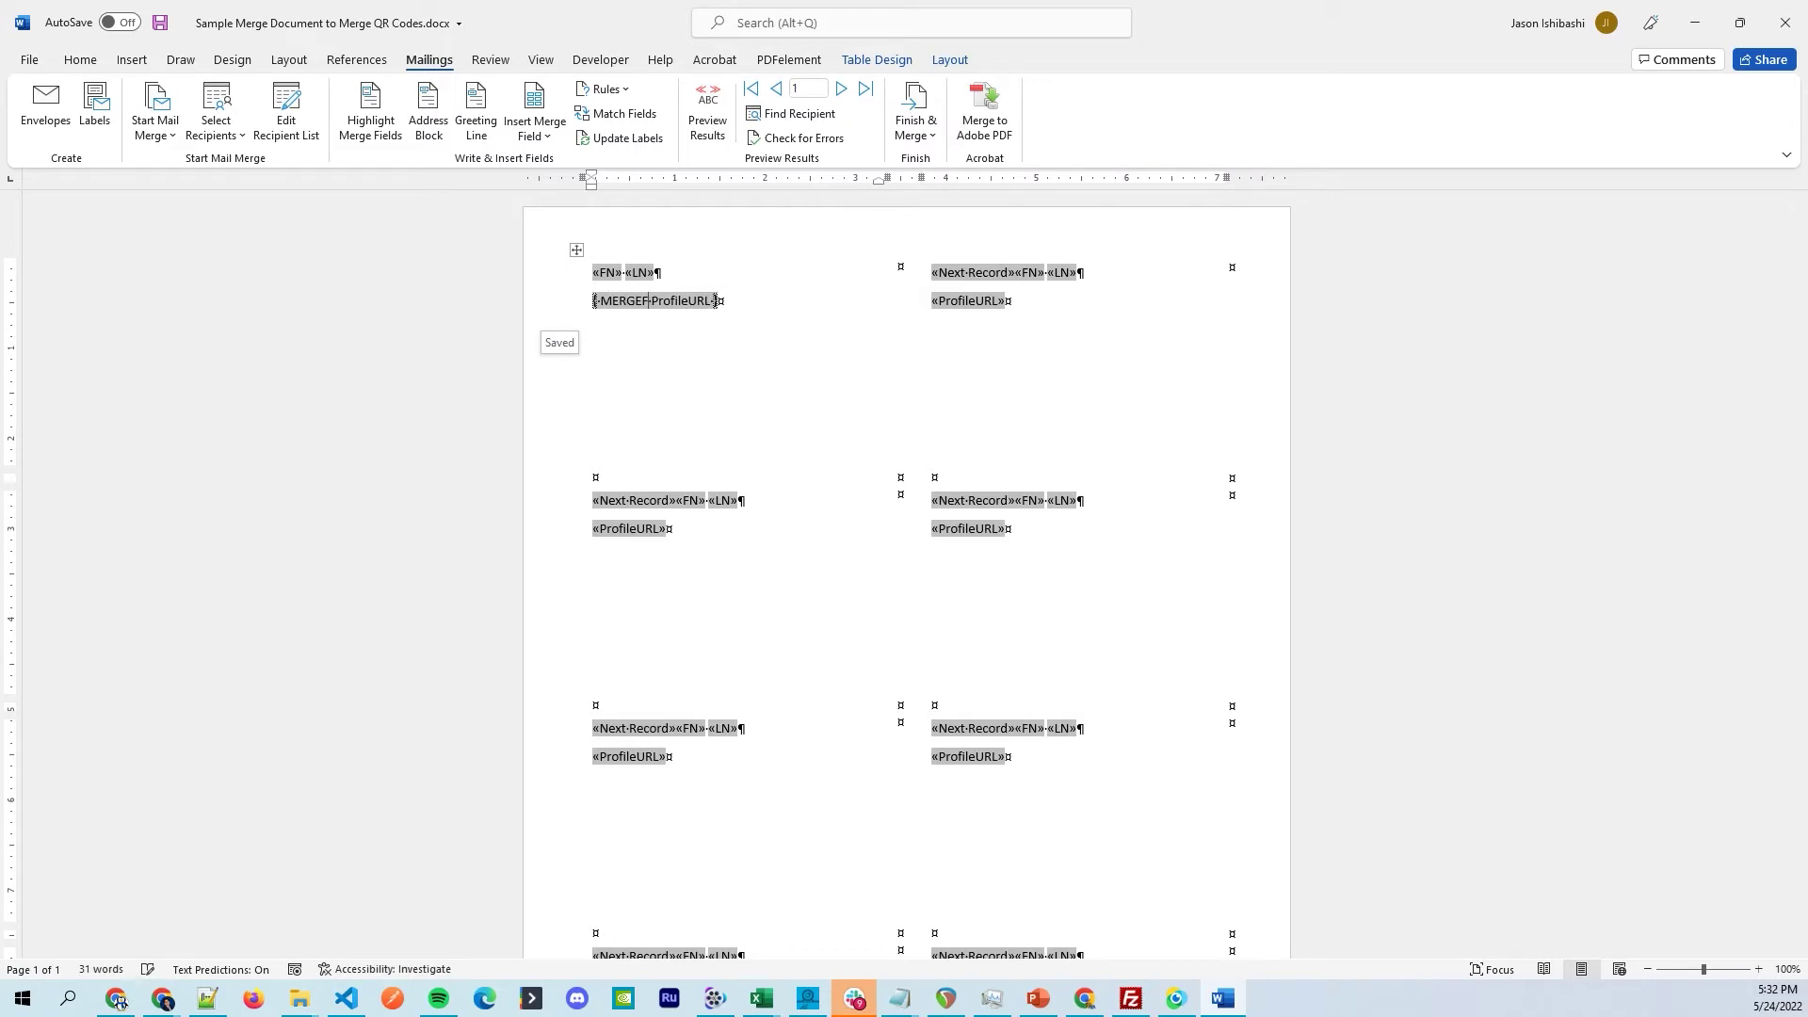
text(barcode)
text(qr)
Preview the QR codes and apply the barcode field to every badge.
click(705, 120)
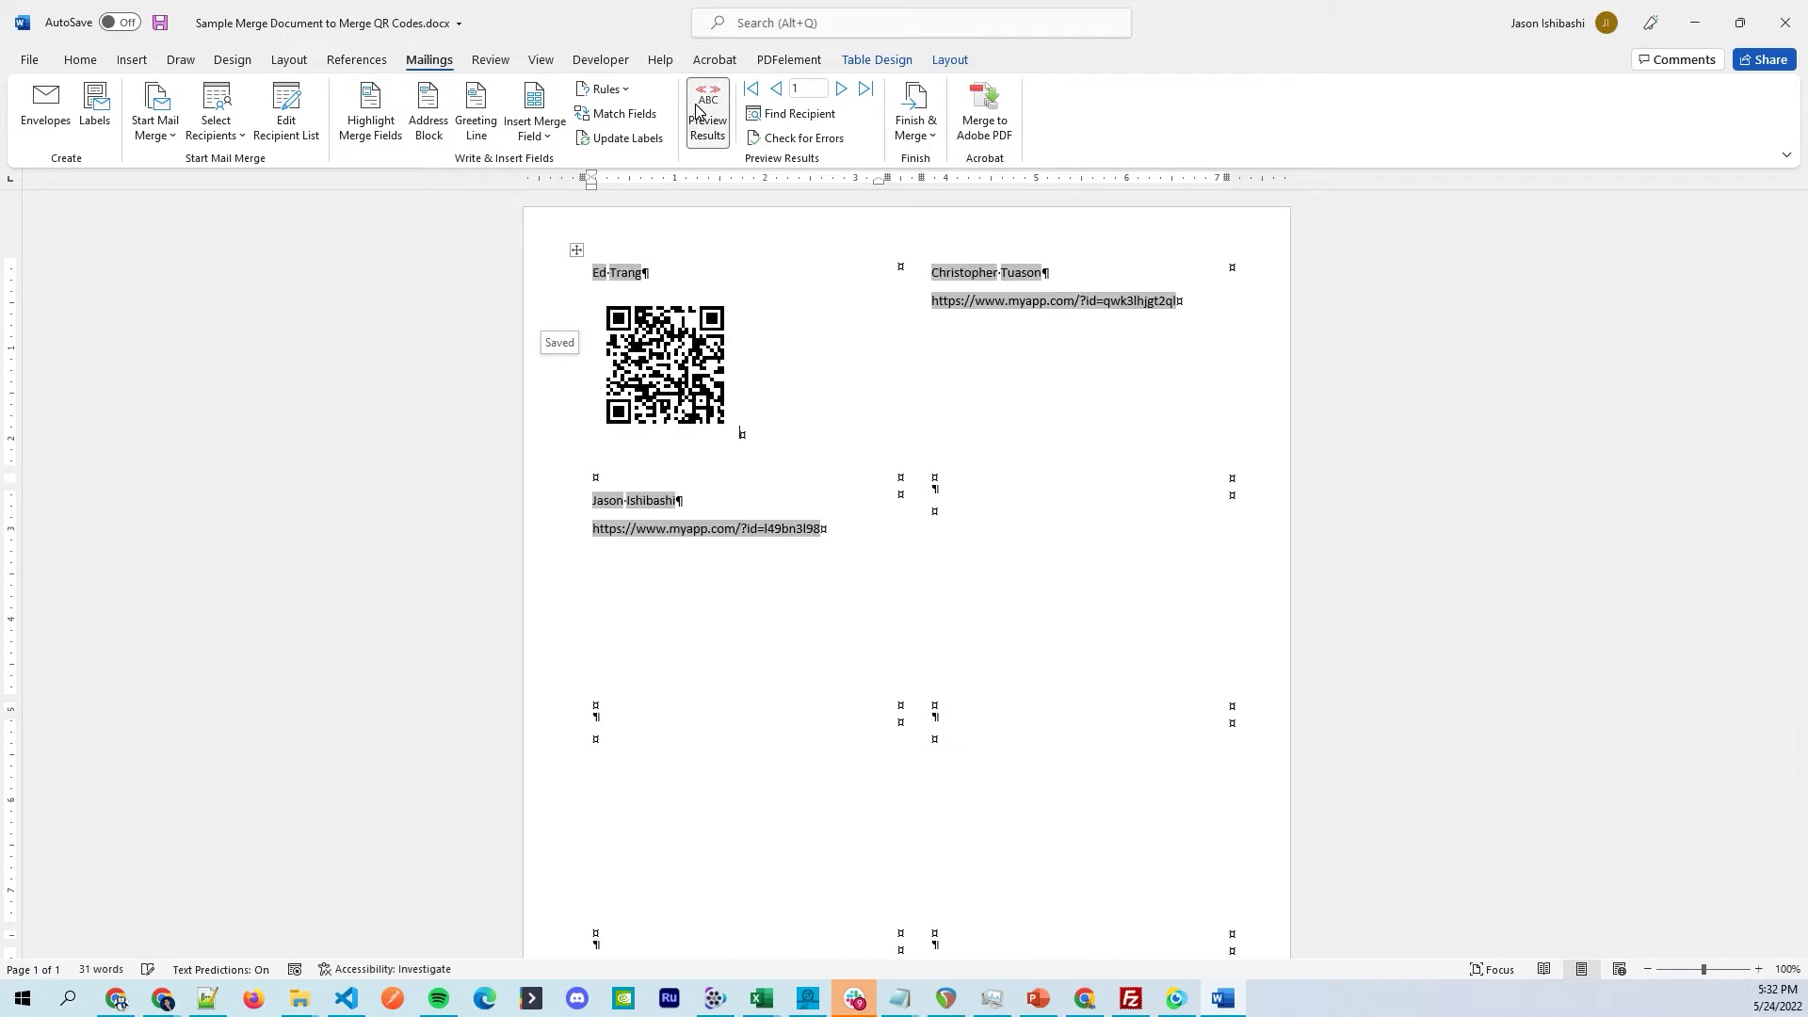
click(617, 139)
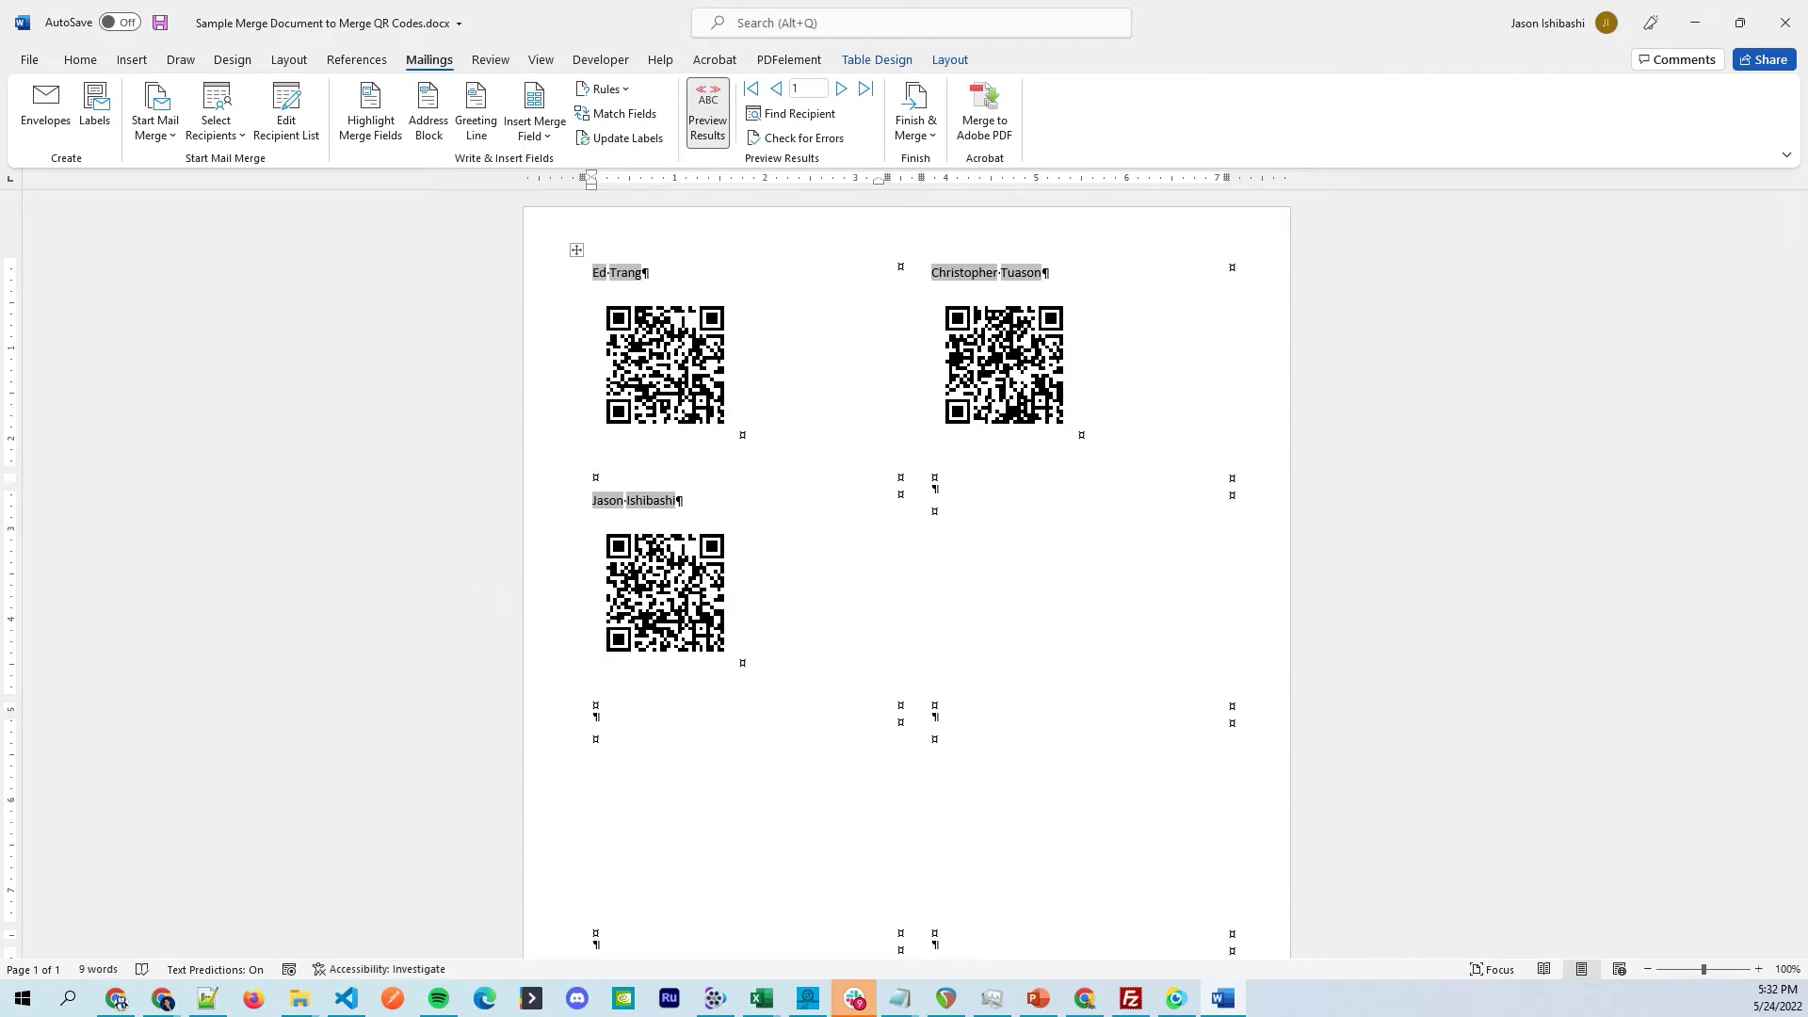
key(alt+Tab)
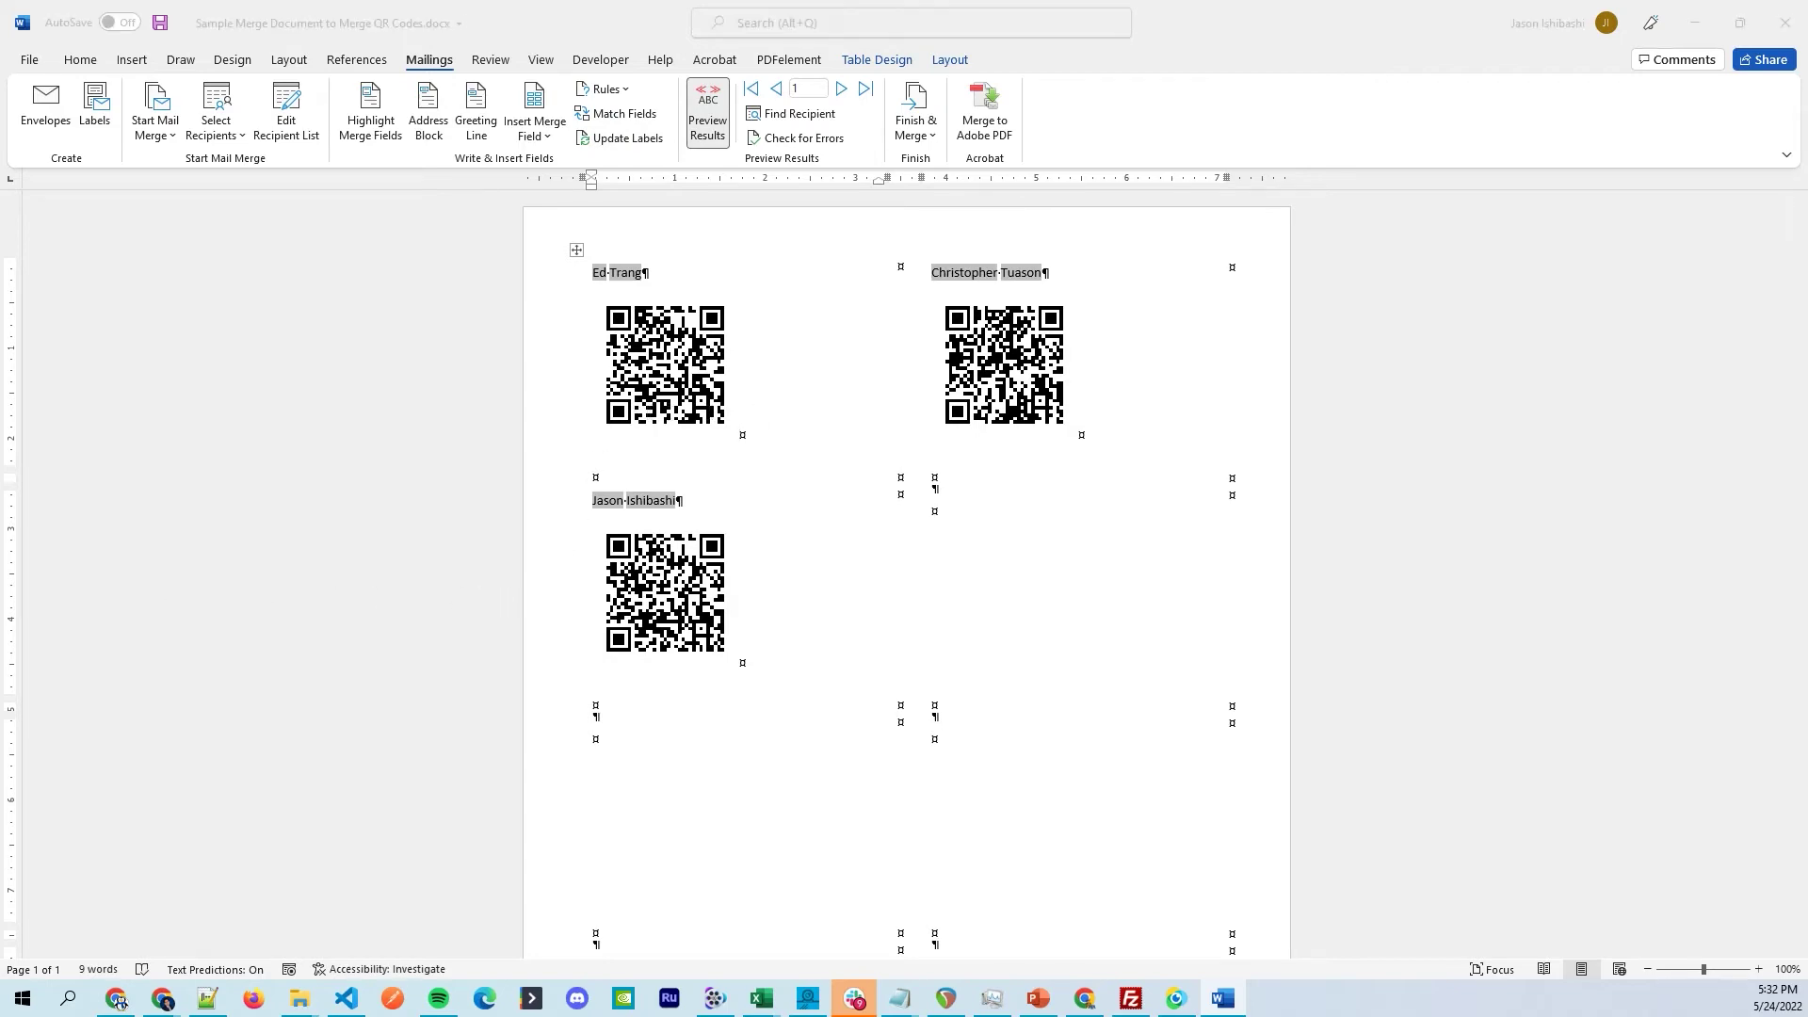
Maximize the MergeBarcode support page and scroll to its list of barcode types.
drag(443, 181, 442, 85)
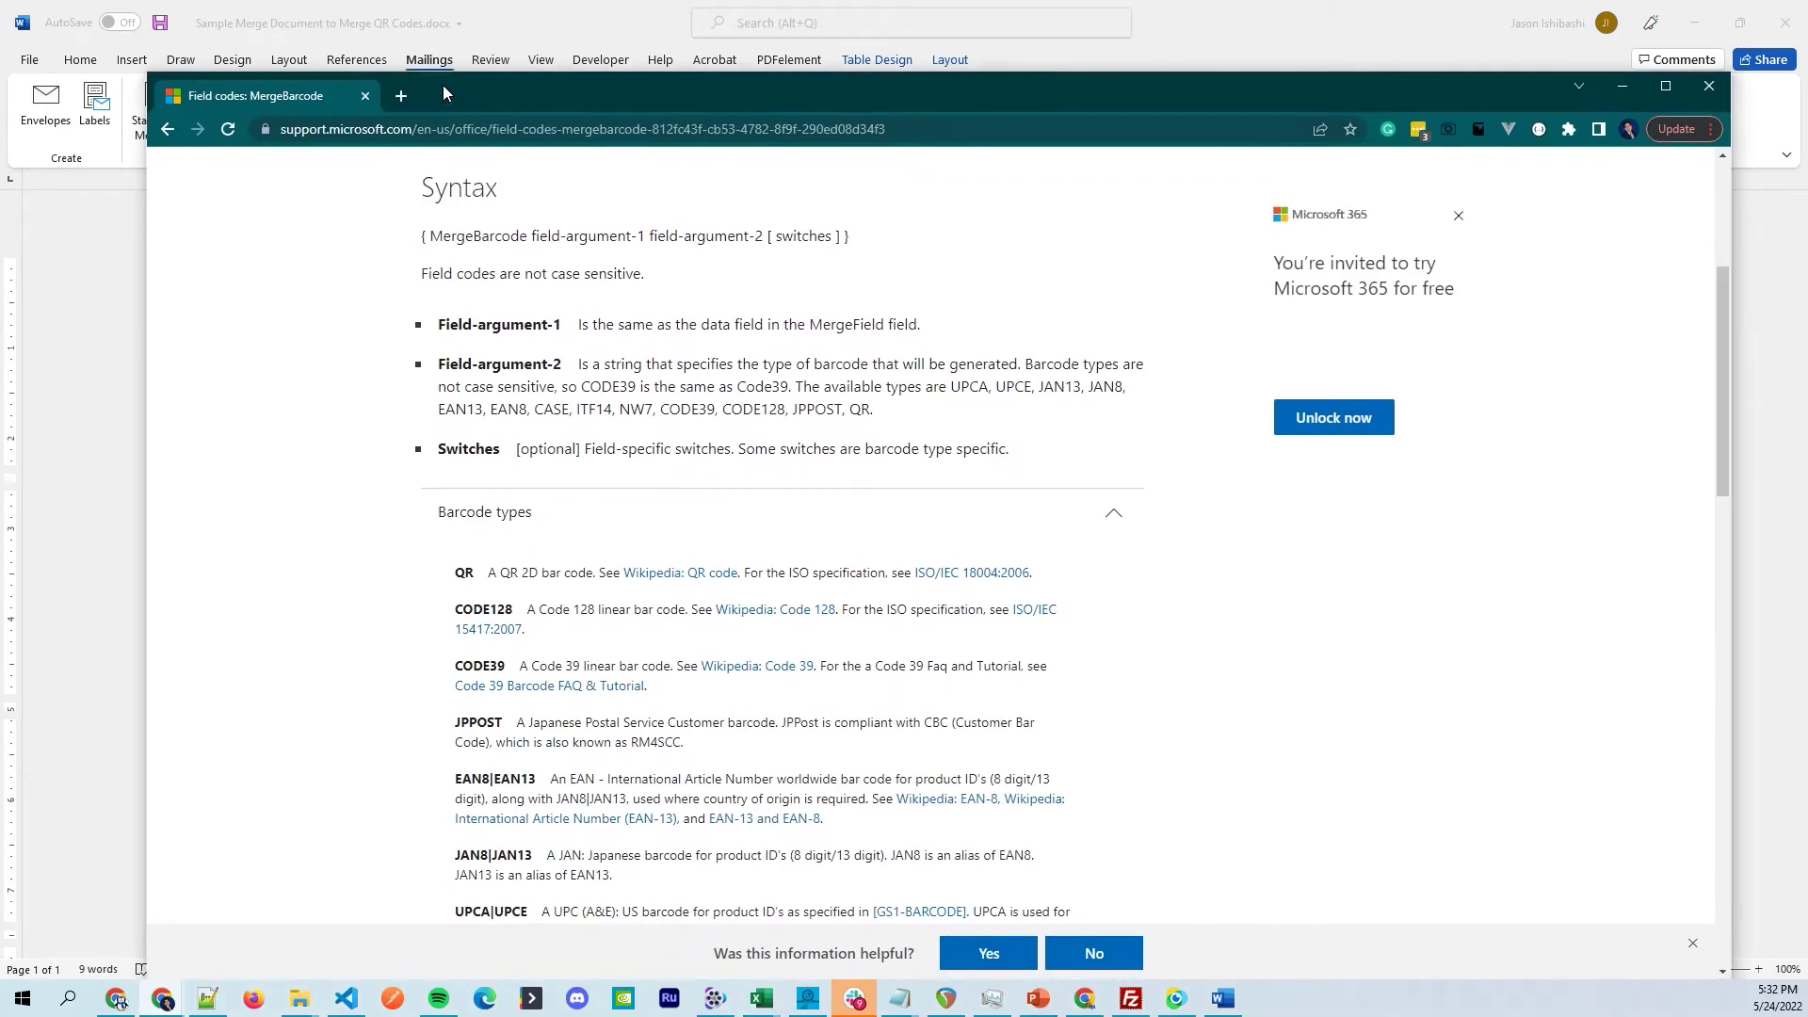
double_click(443, 85)
scroll(317, 188, up, 4)
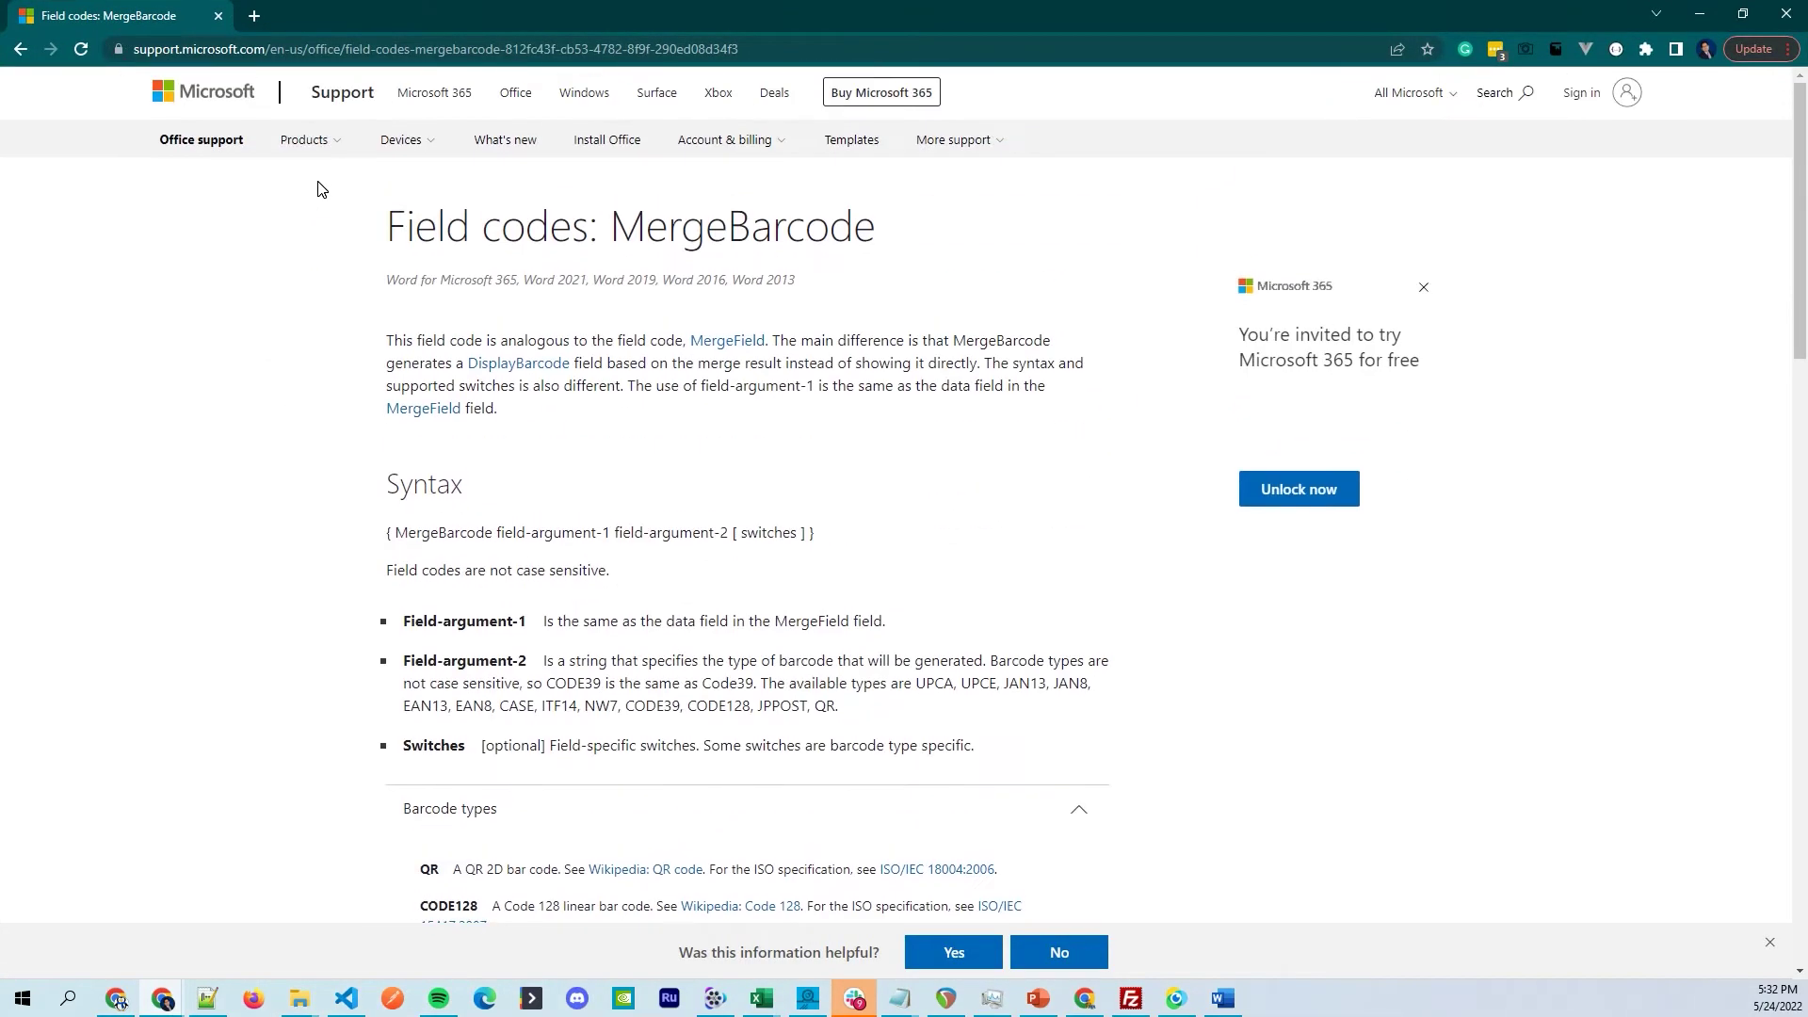
double_click(686, 233)
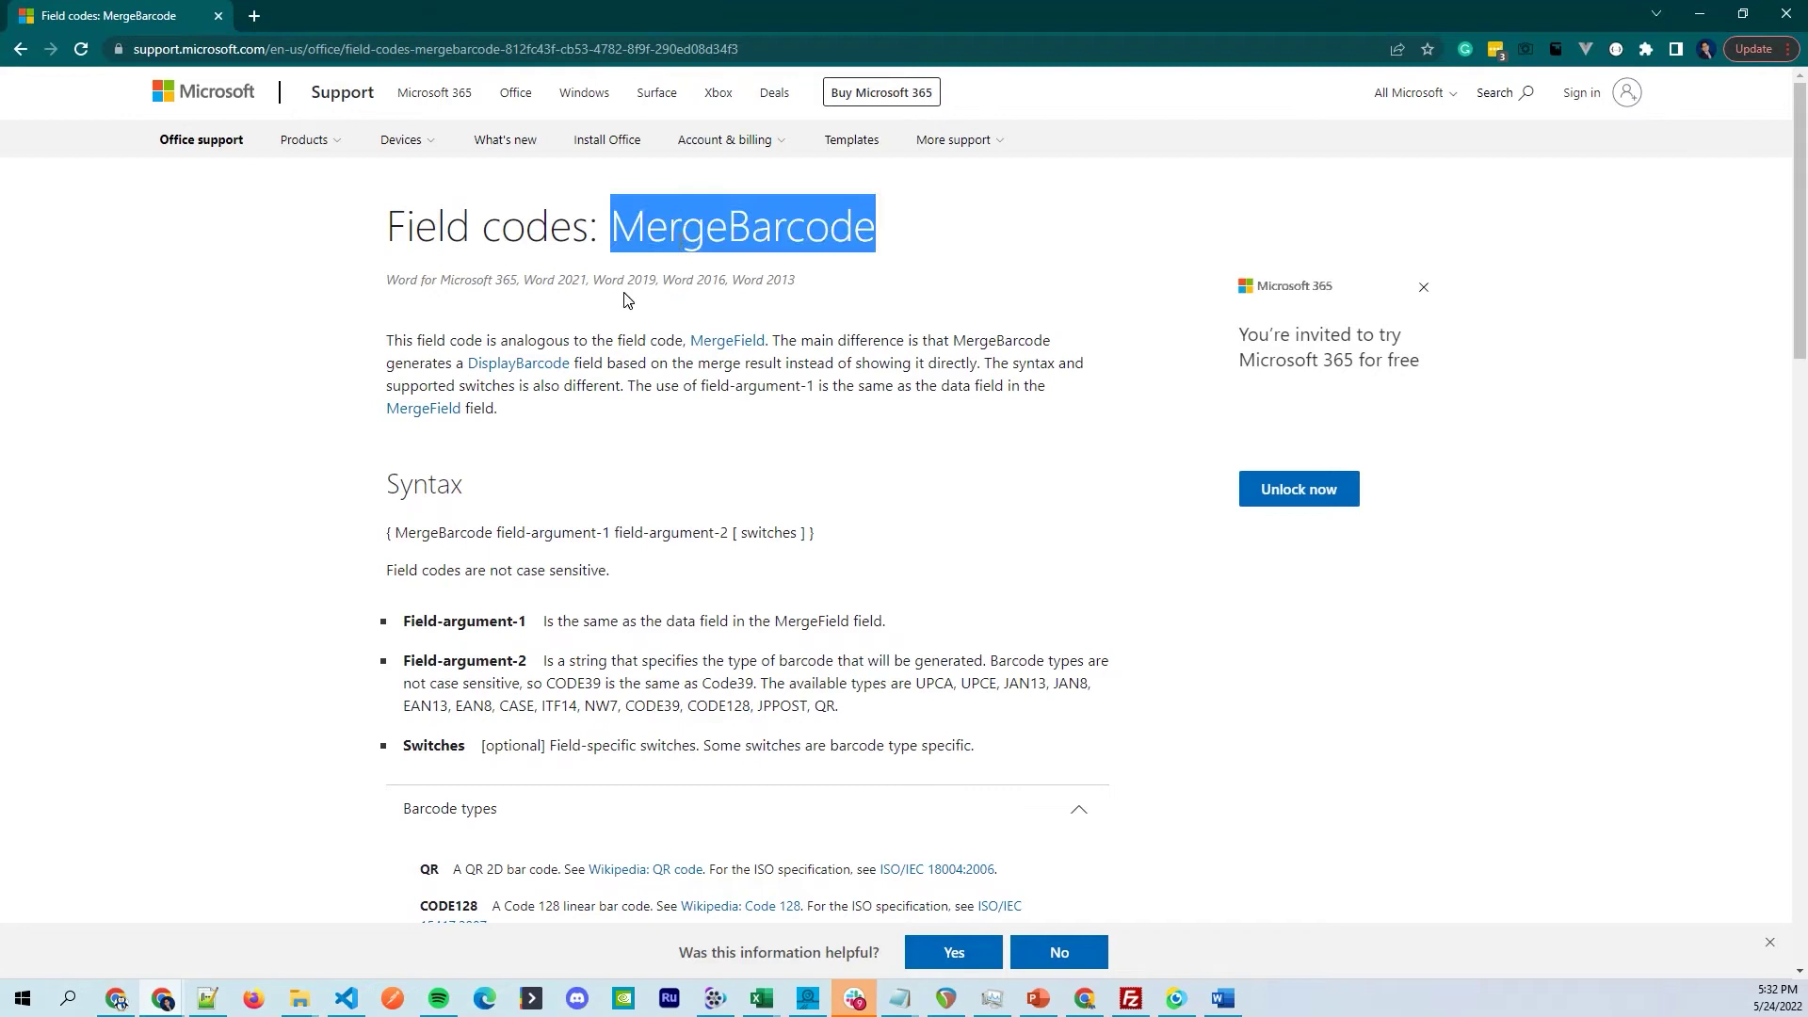
scroll(627, 300, down, 7)
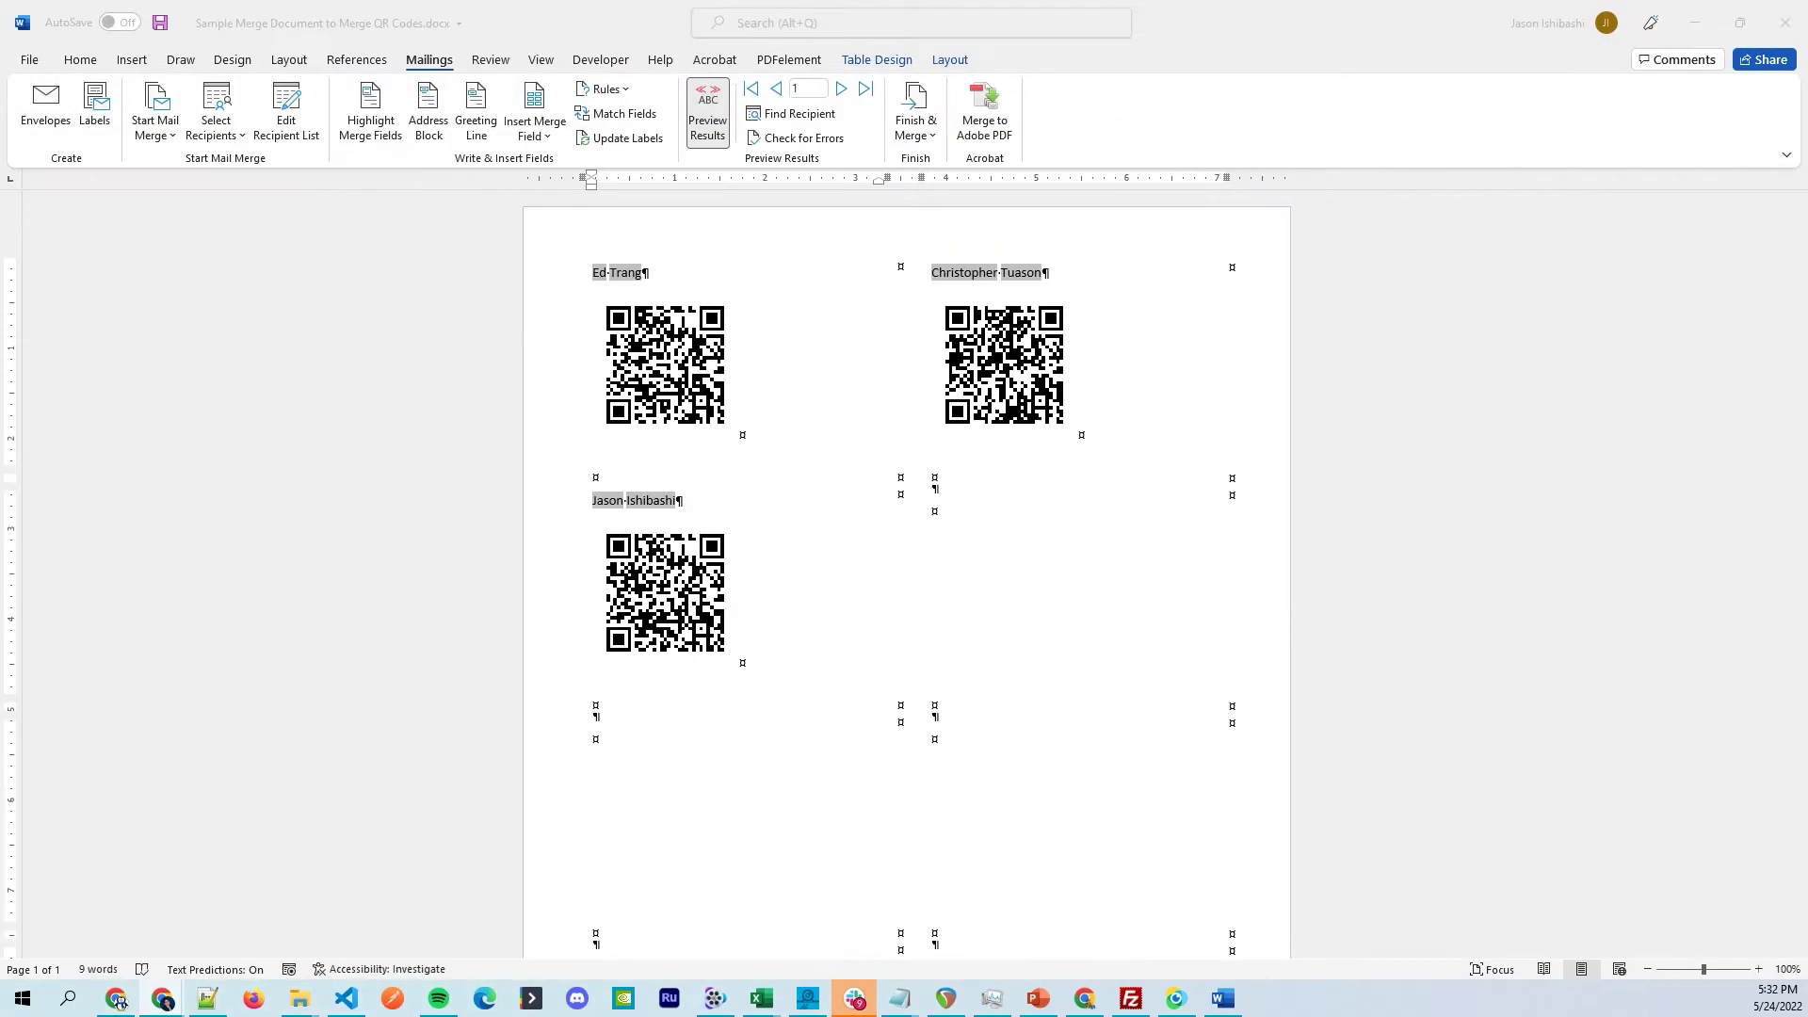
Show field codes and open the barcode settings for the badge's QR field.
click(708, 120)
right_click(675, 298)
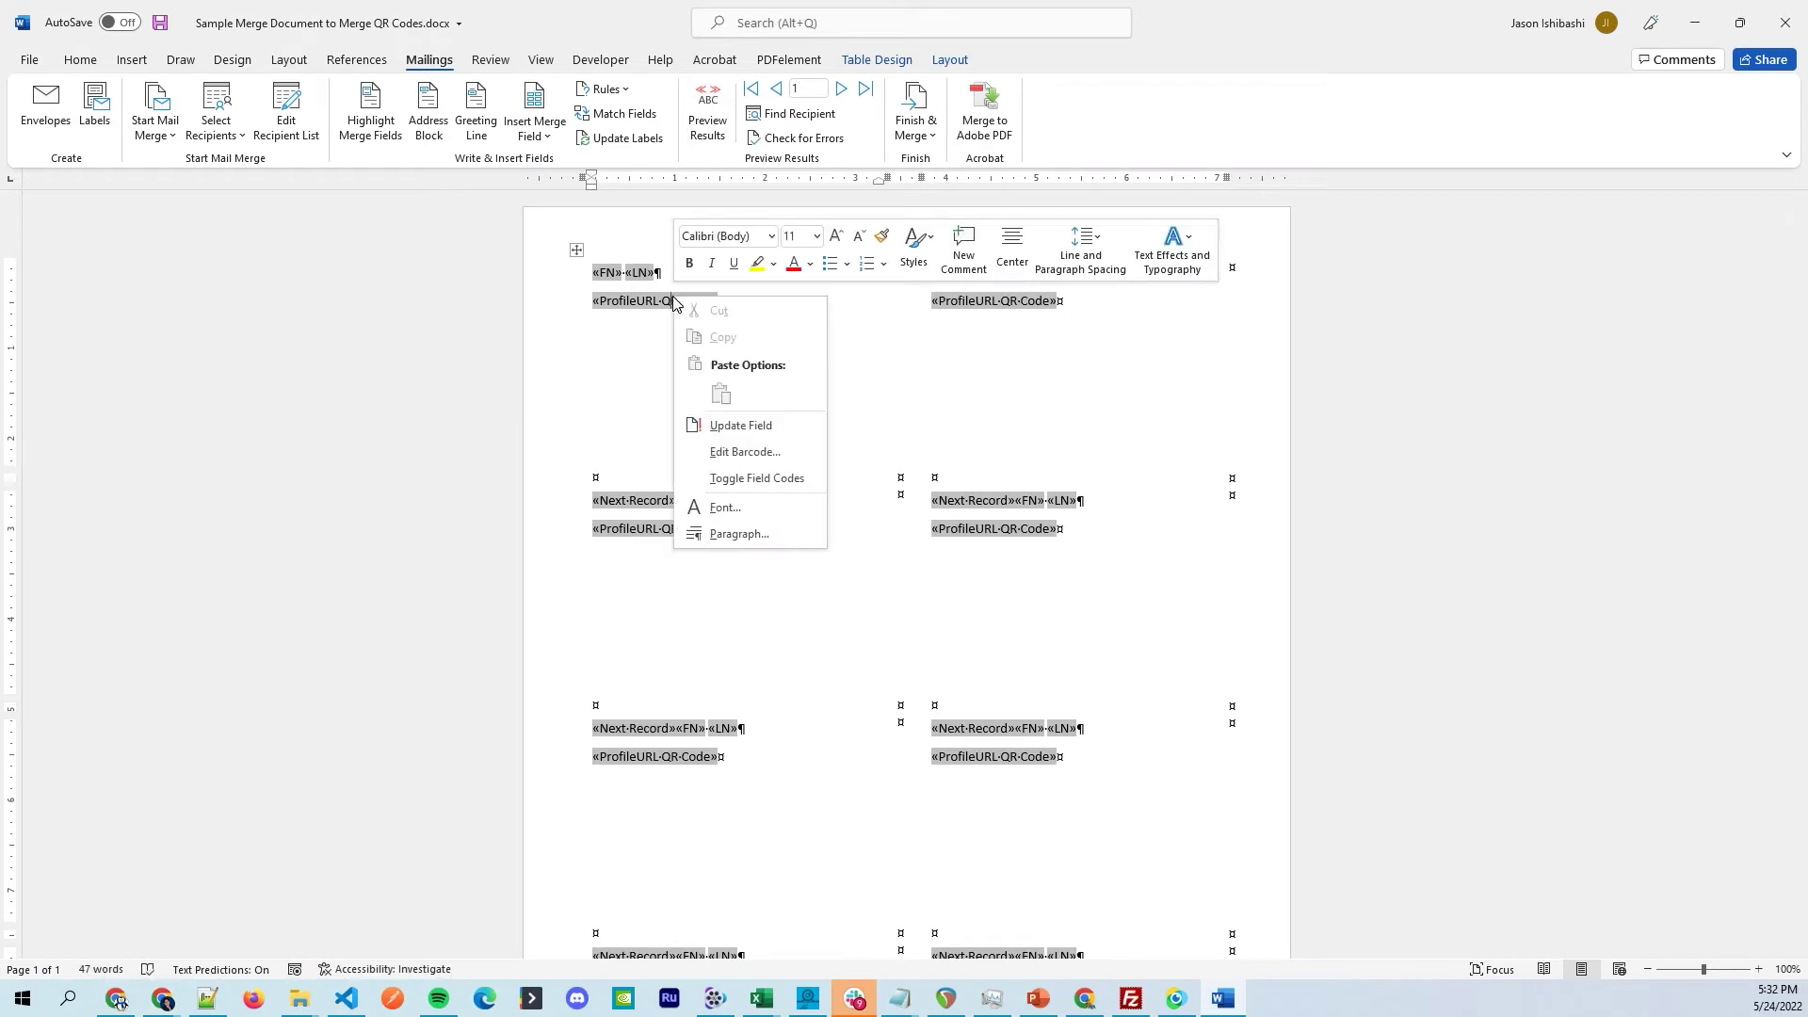
click(725, 455)
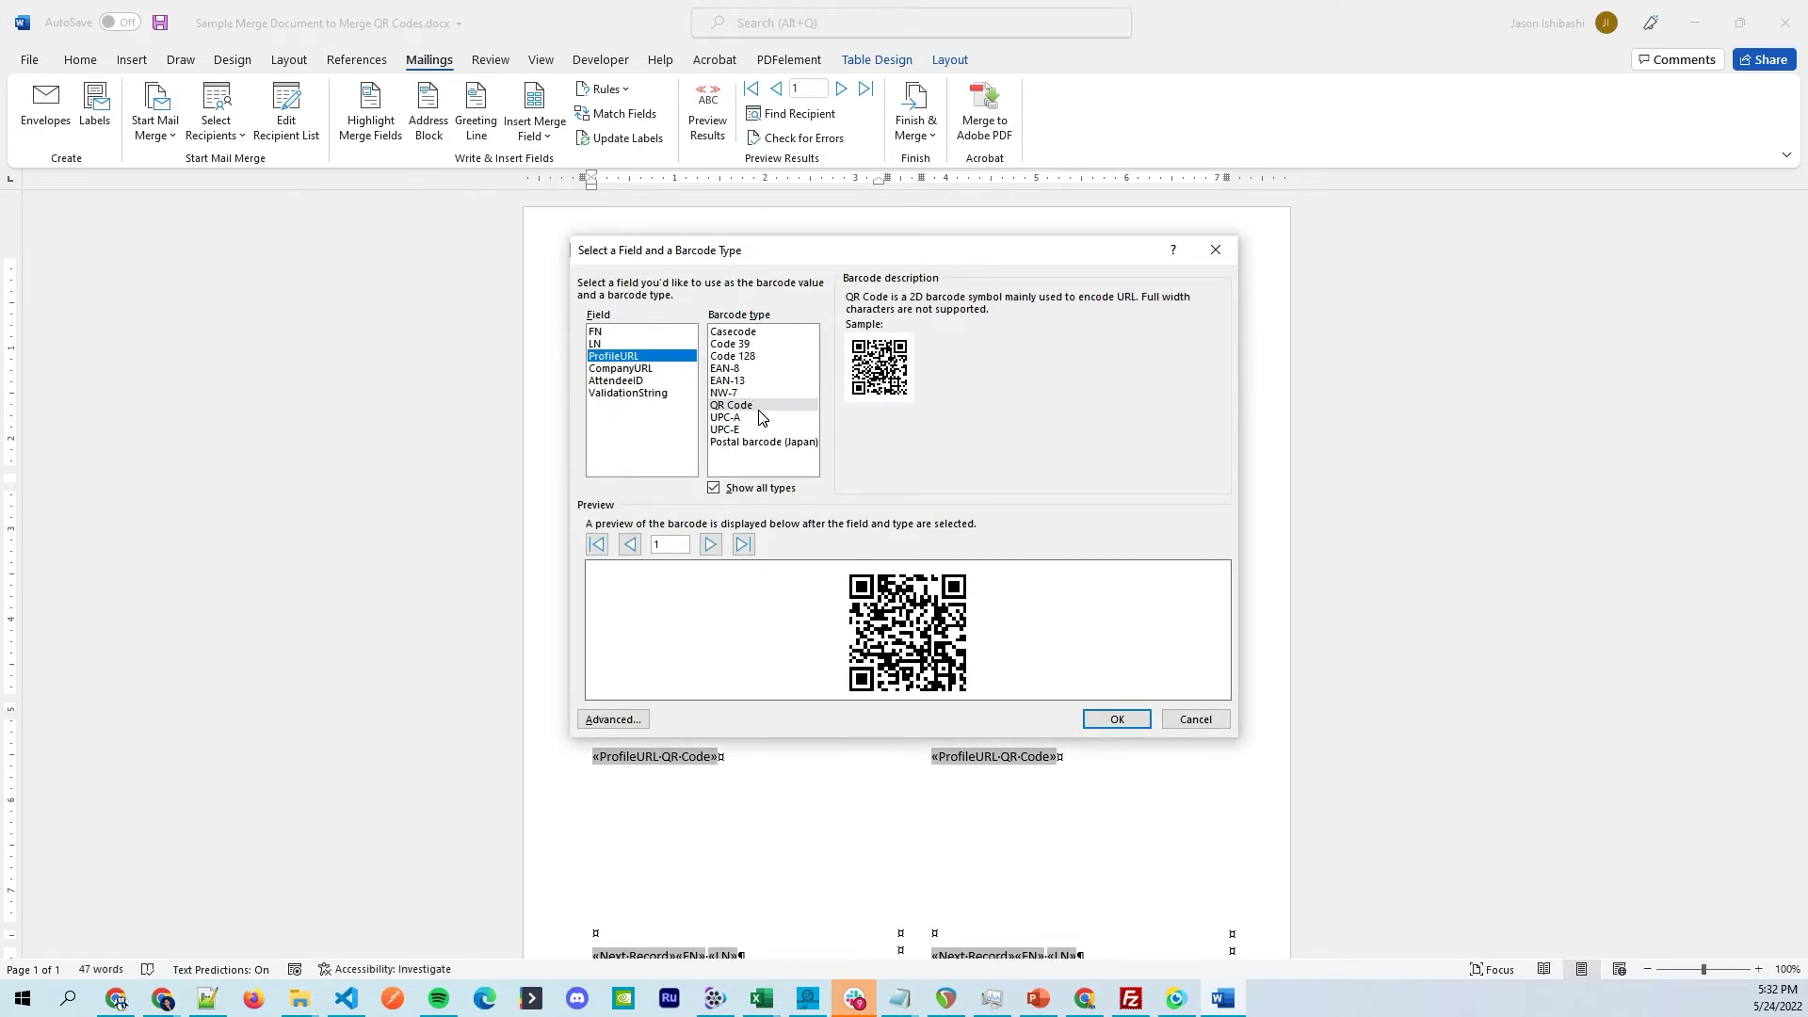
Browse barcode types including UPC-E, then keep QR Code and open its advanced options.
click(768, 494)
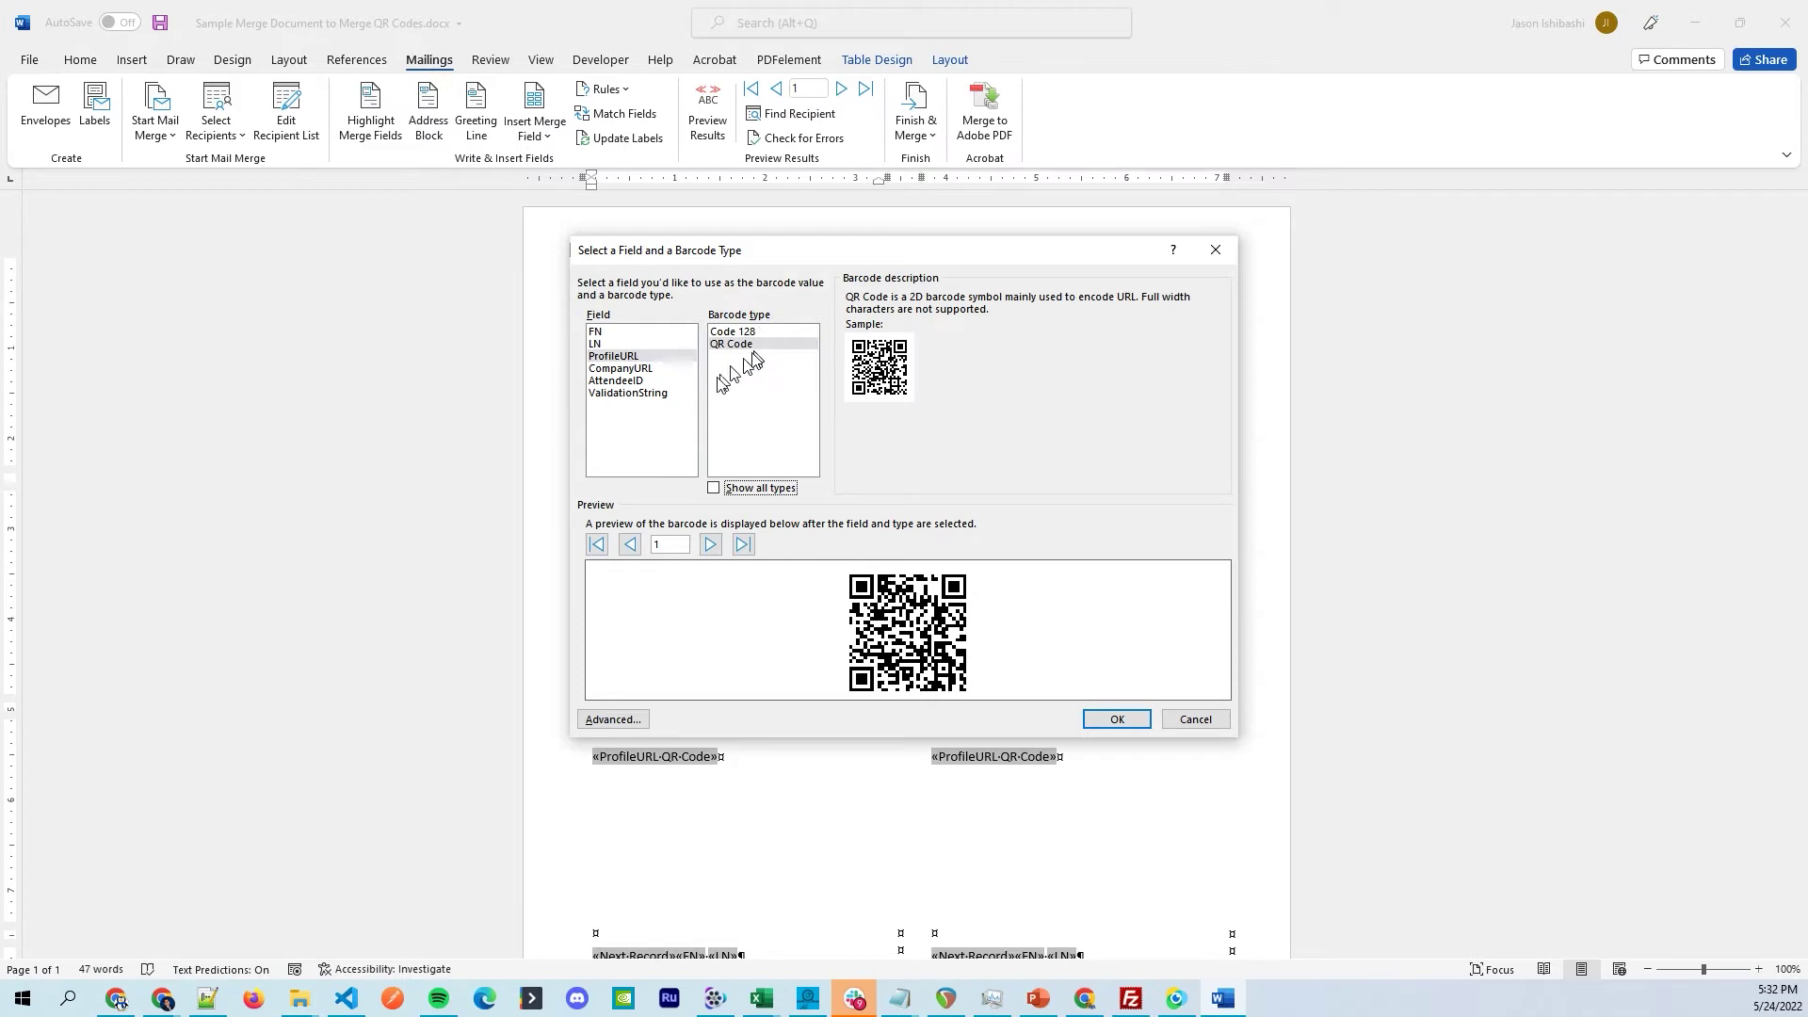
click(746, 493)
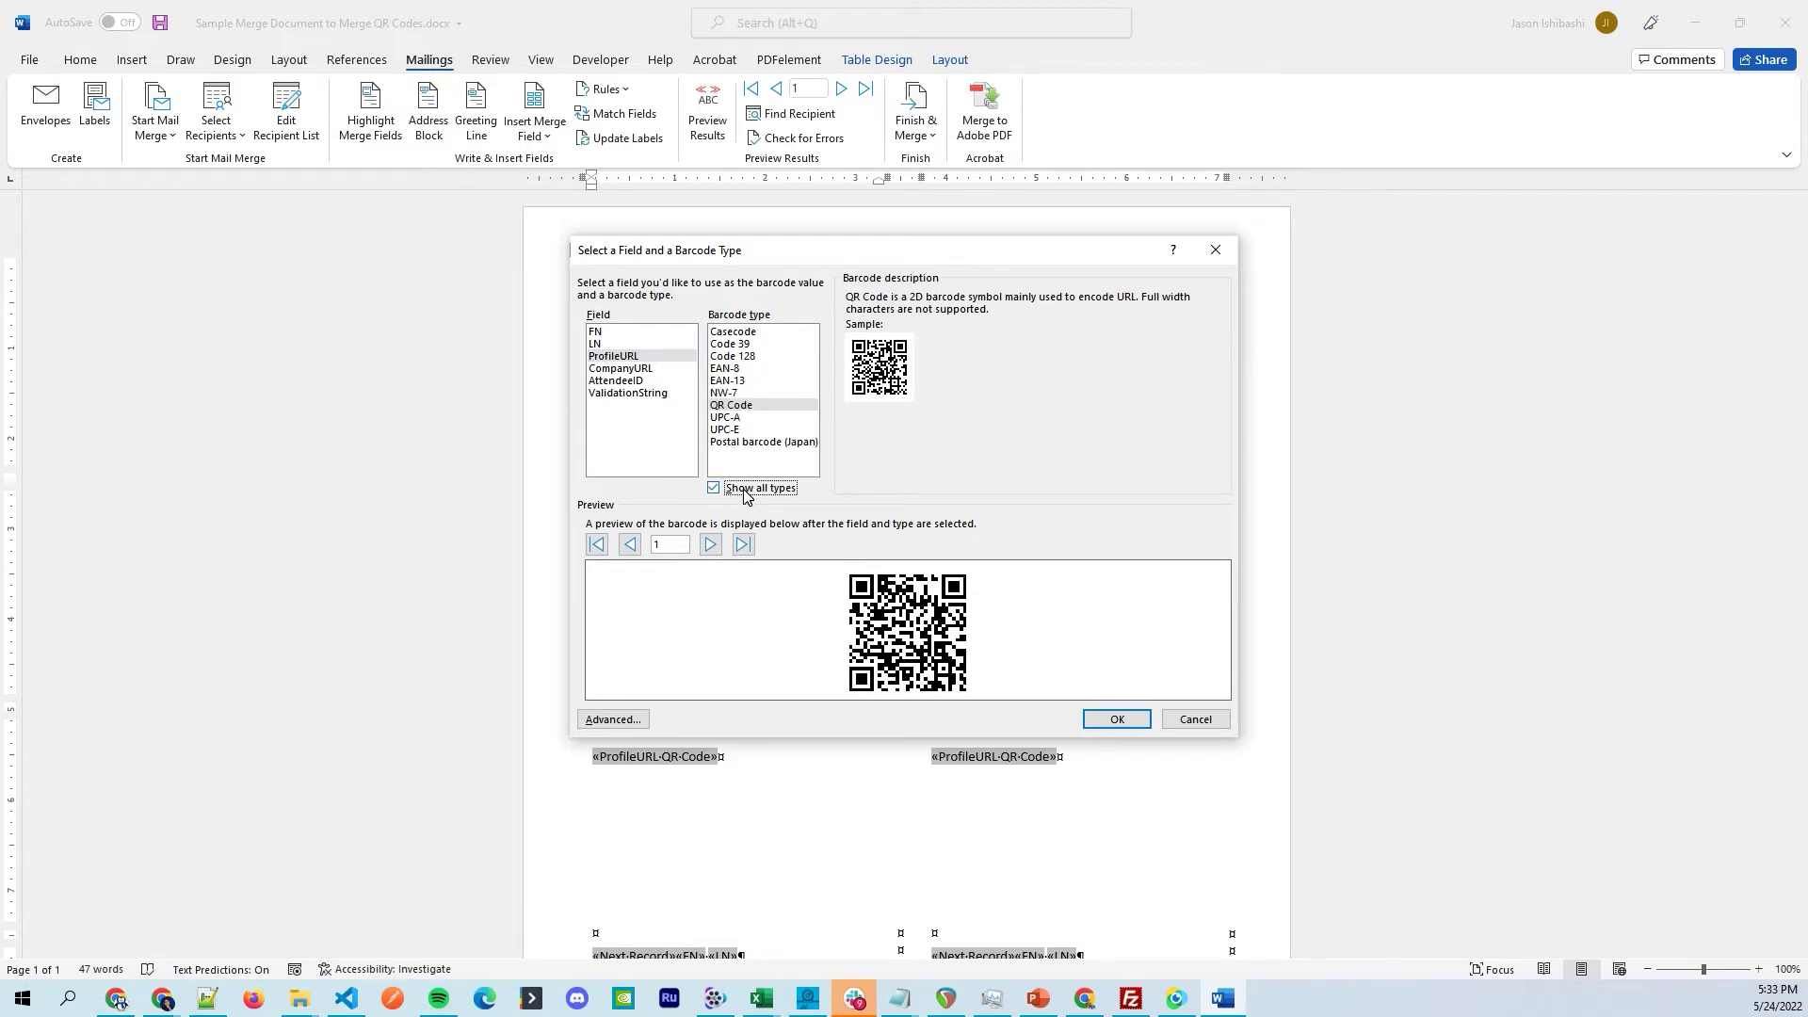
click(753, 431)
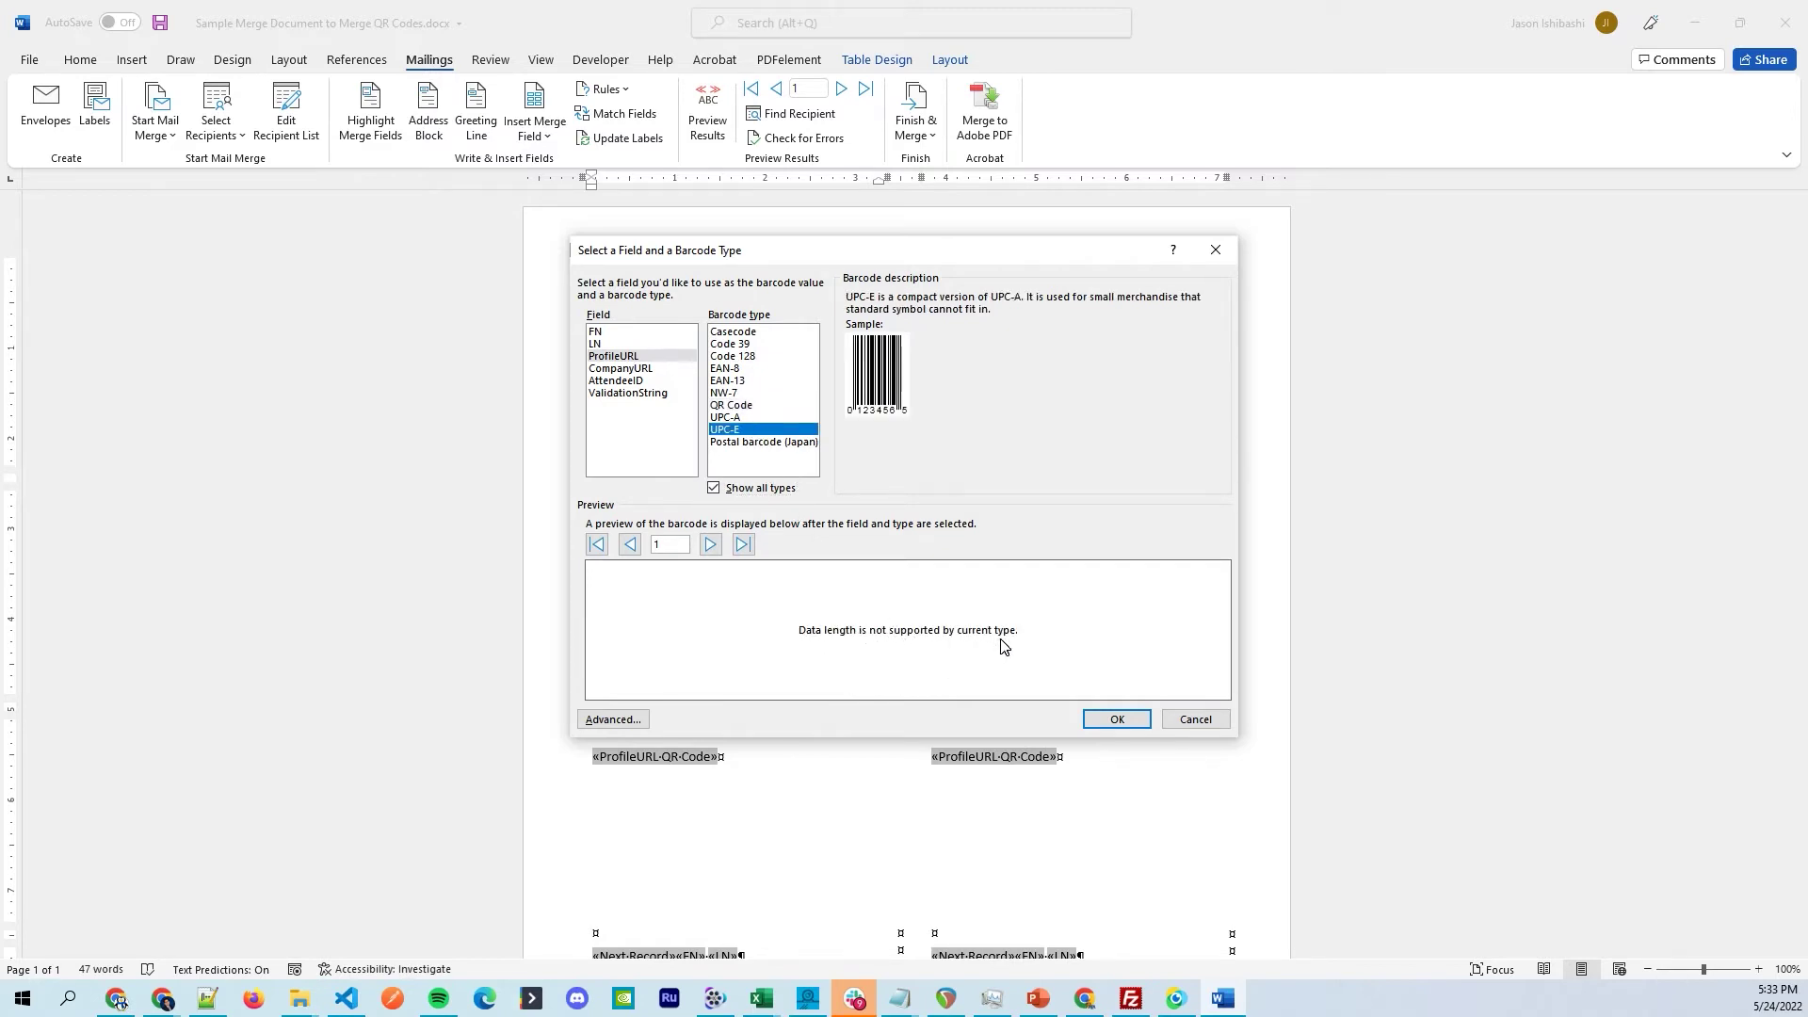
click(754, 488)
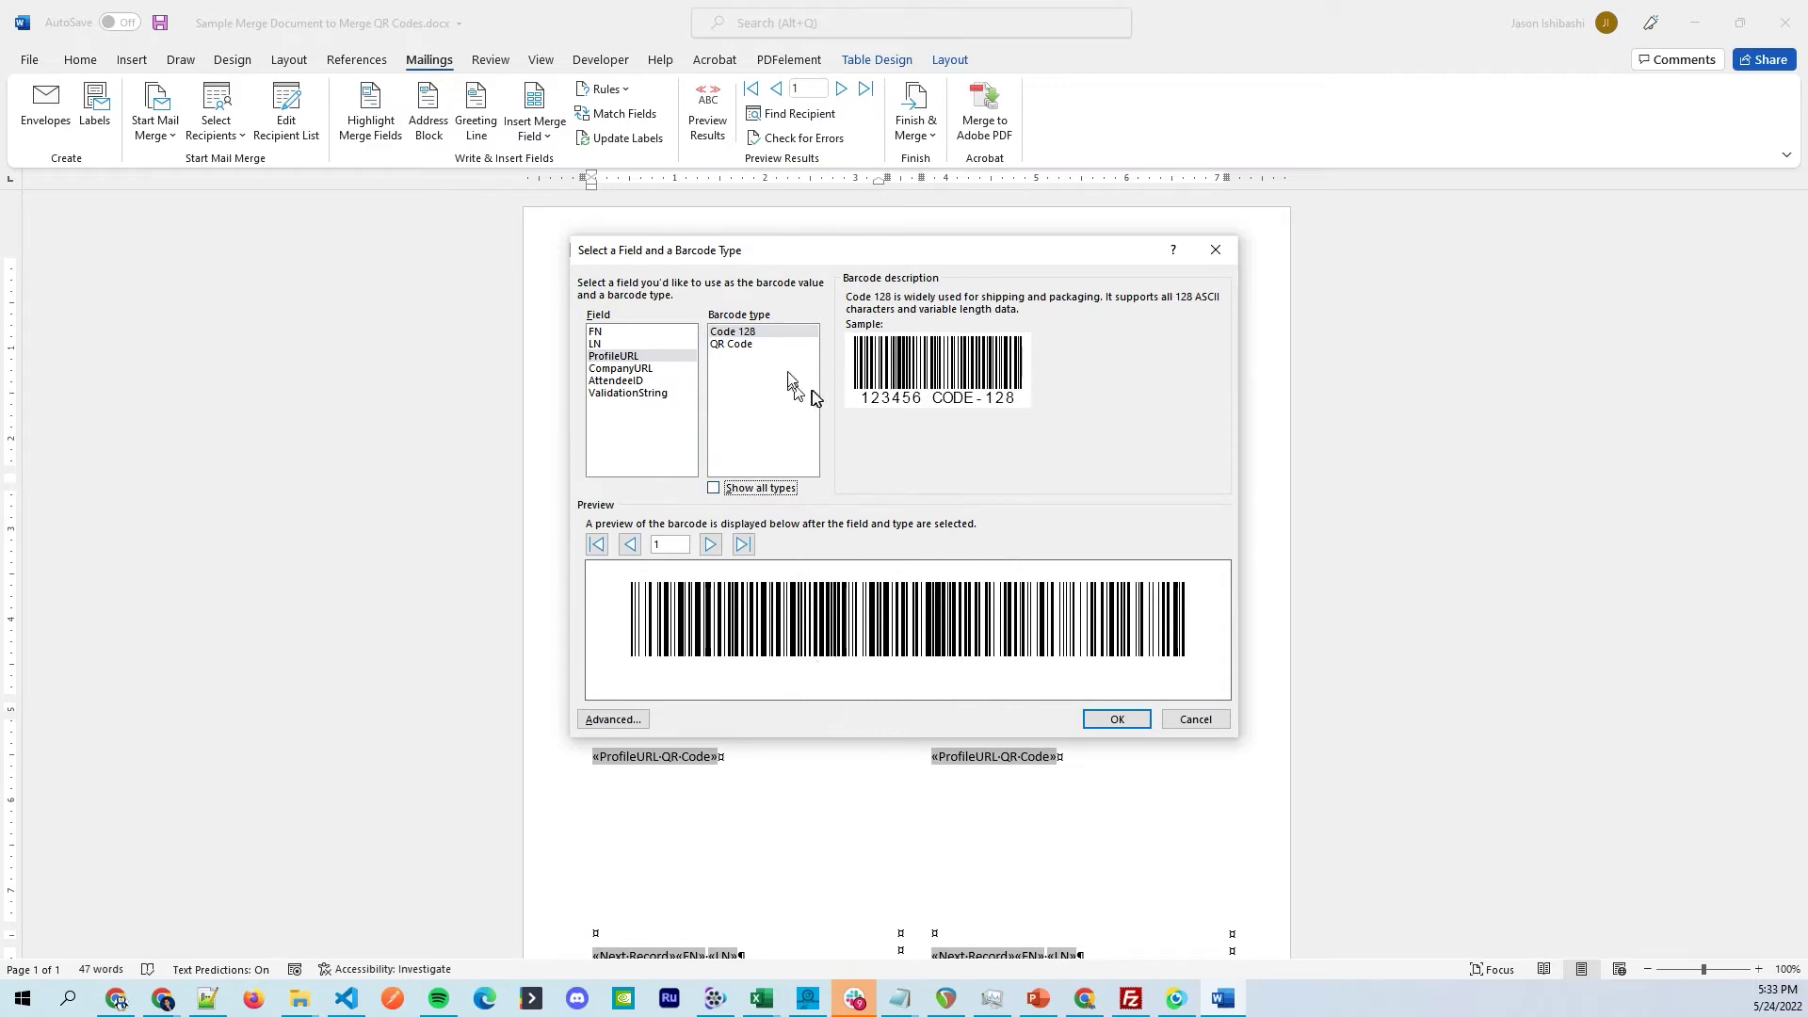
click(737, 345)
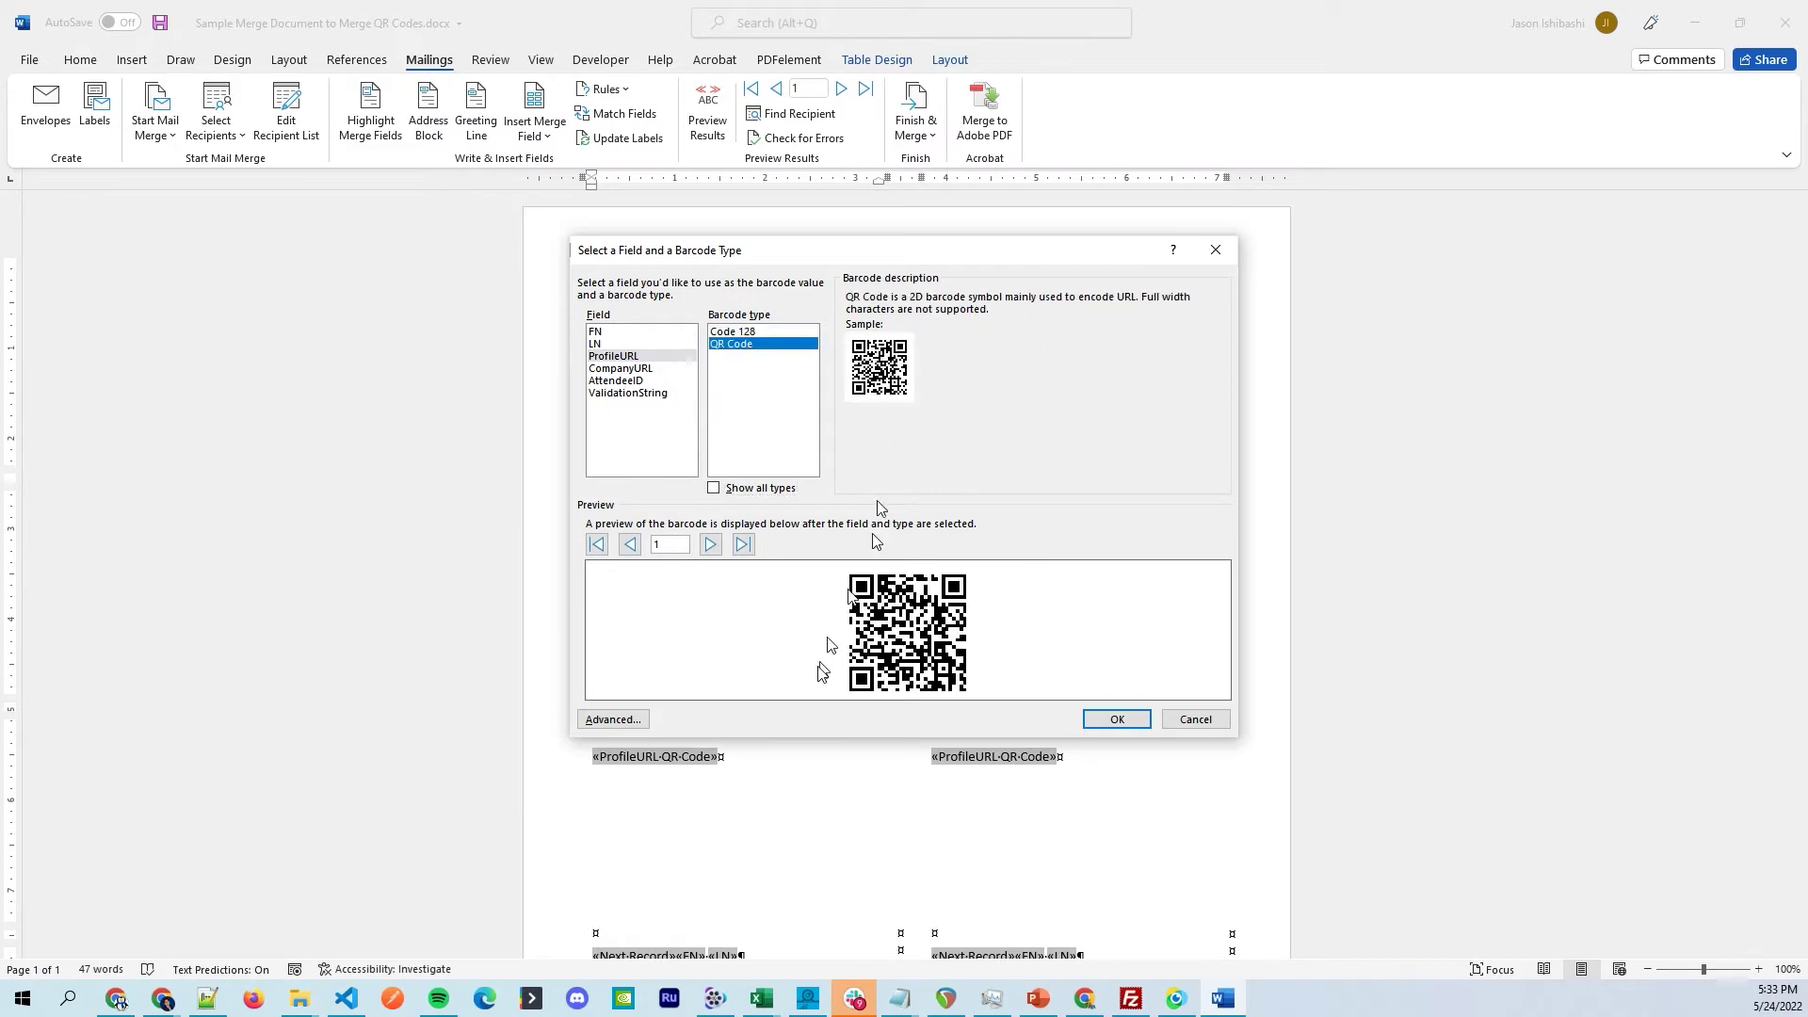
click(614, 720)
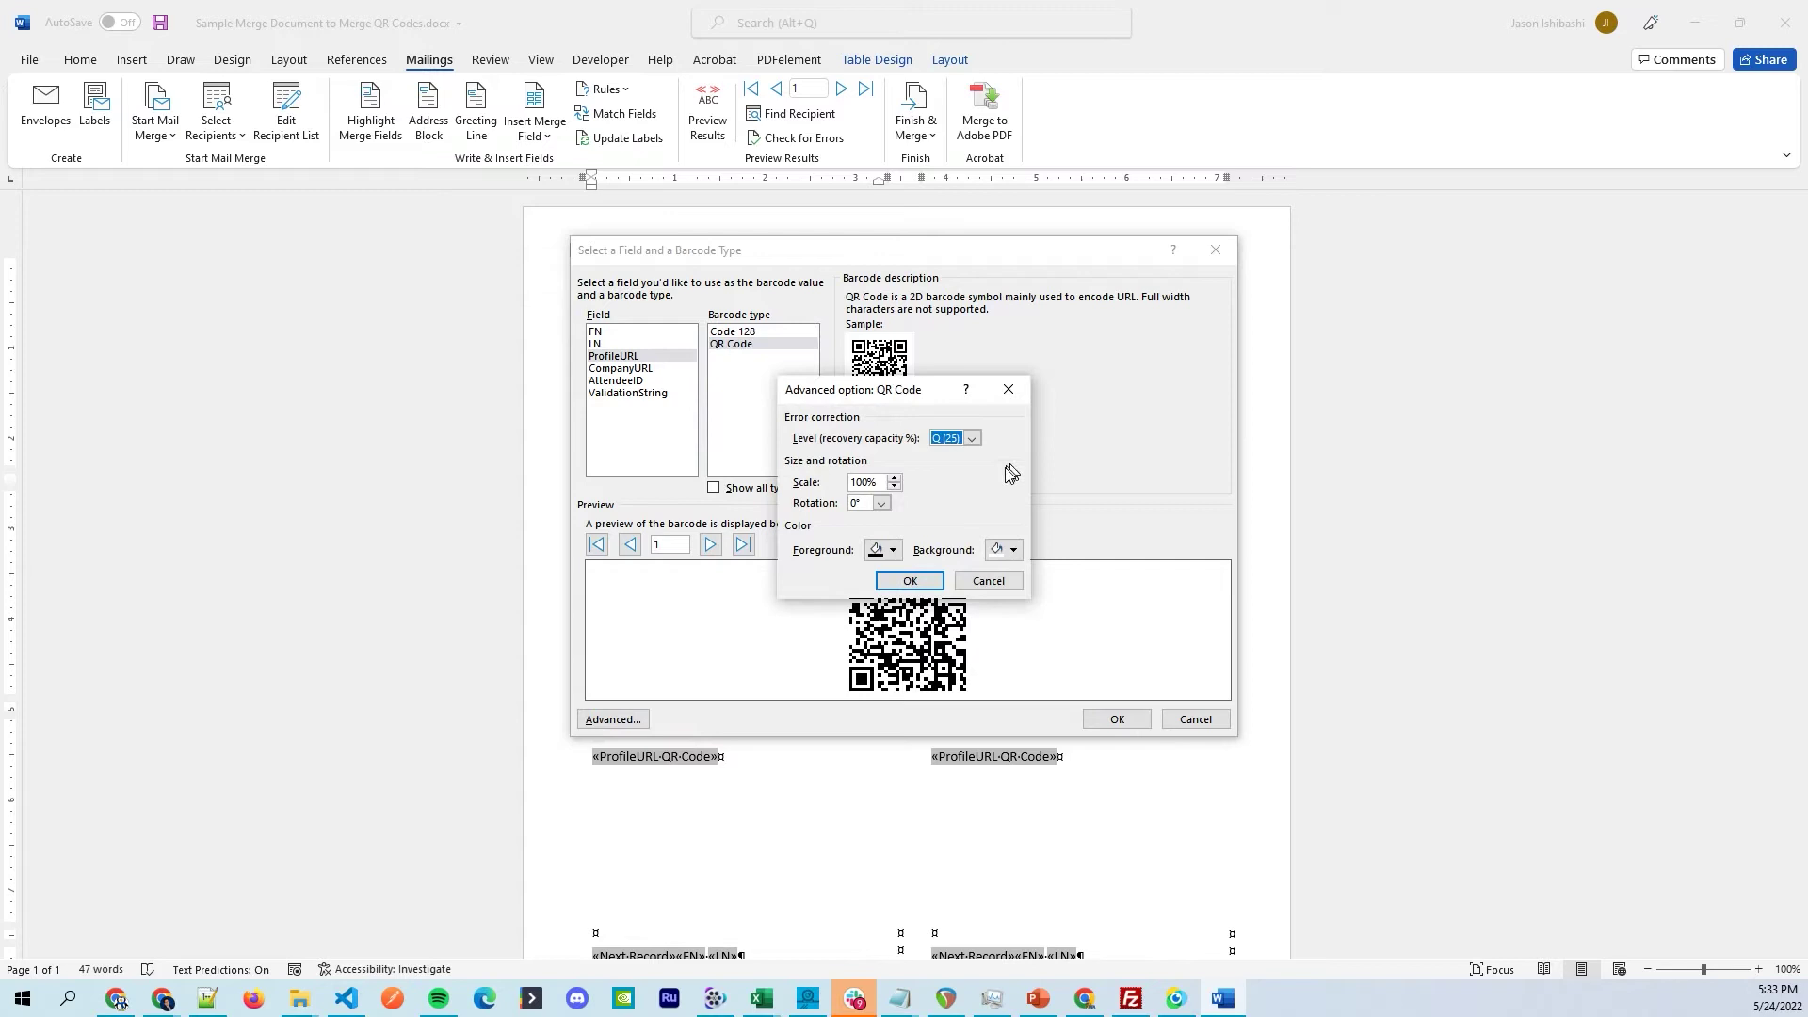
Set the QR code to 120% scale with a red foreground, pick a rotation, and confirm.
double_click(882, 482)
text(120)
click(885, 550)
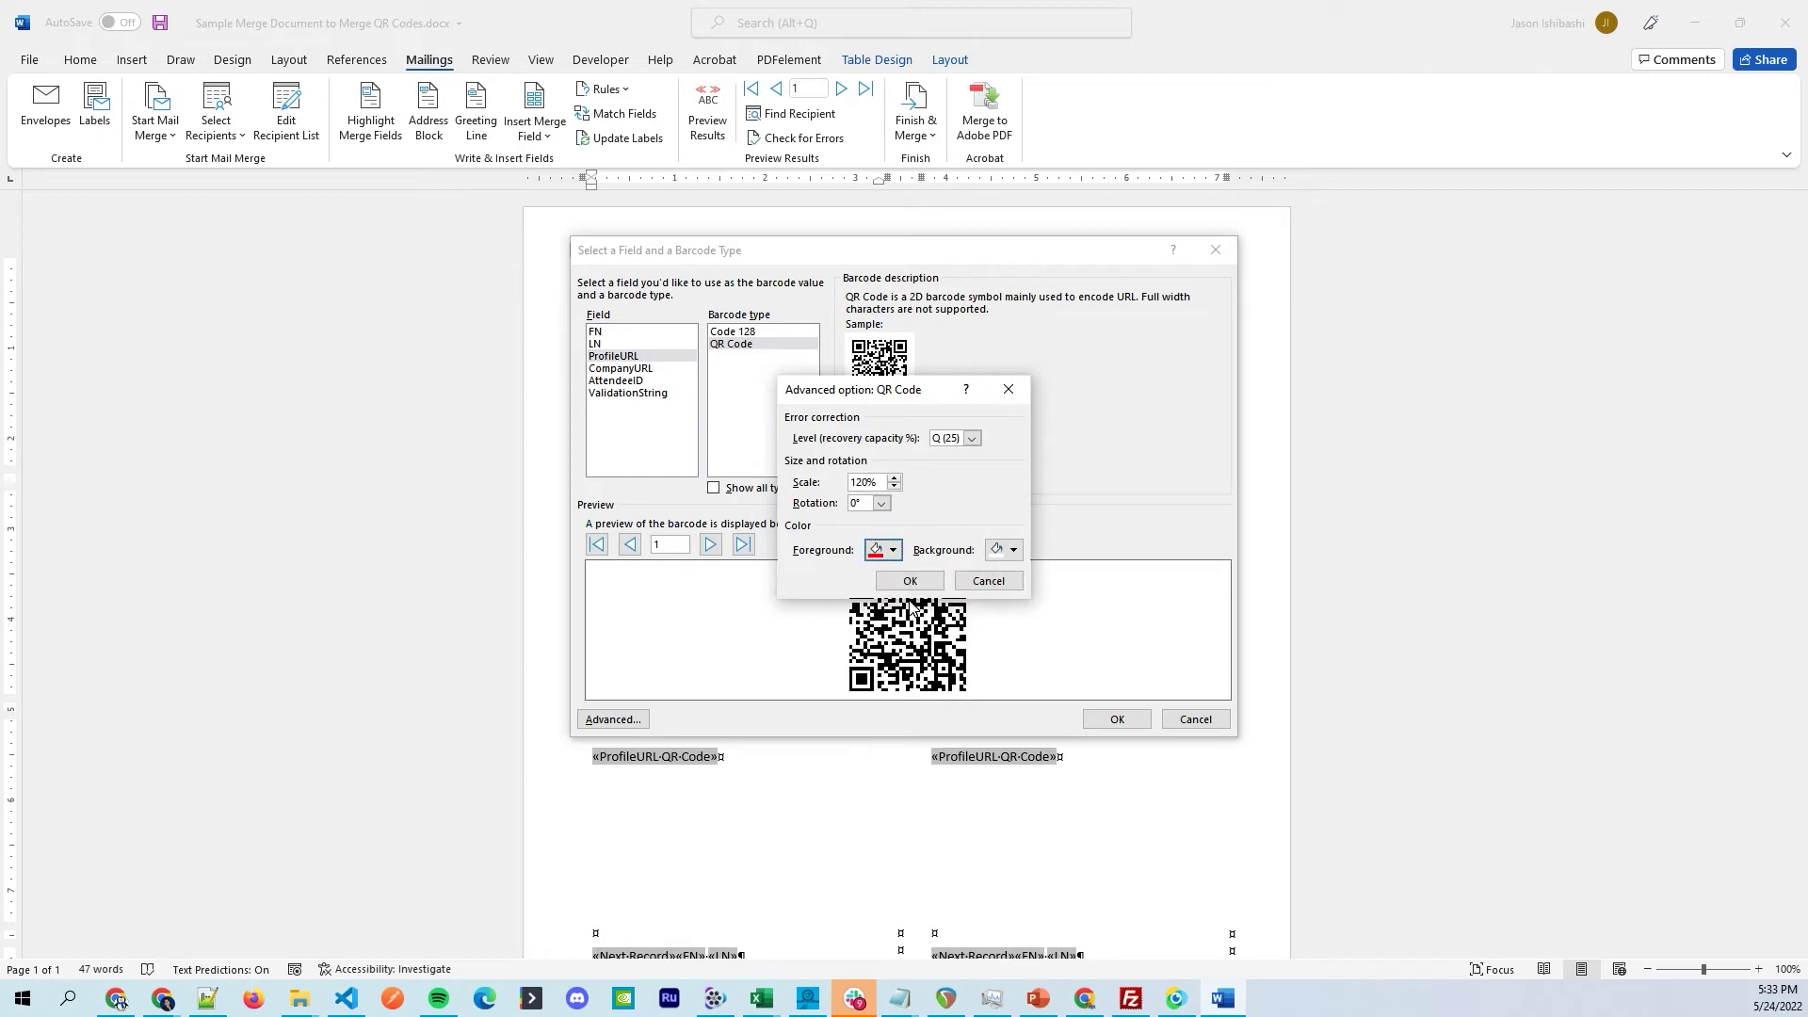
click(904, 599)
click(869, 503)
click(924, 511)
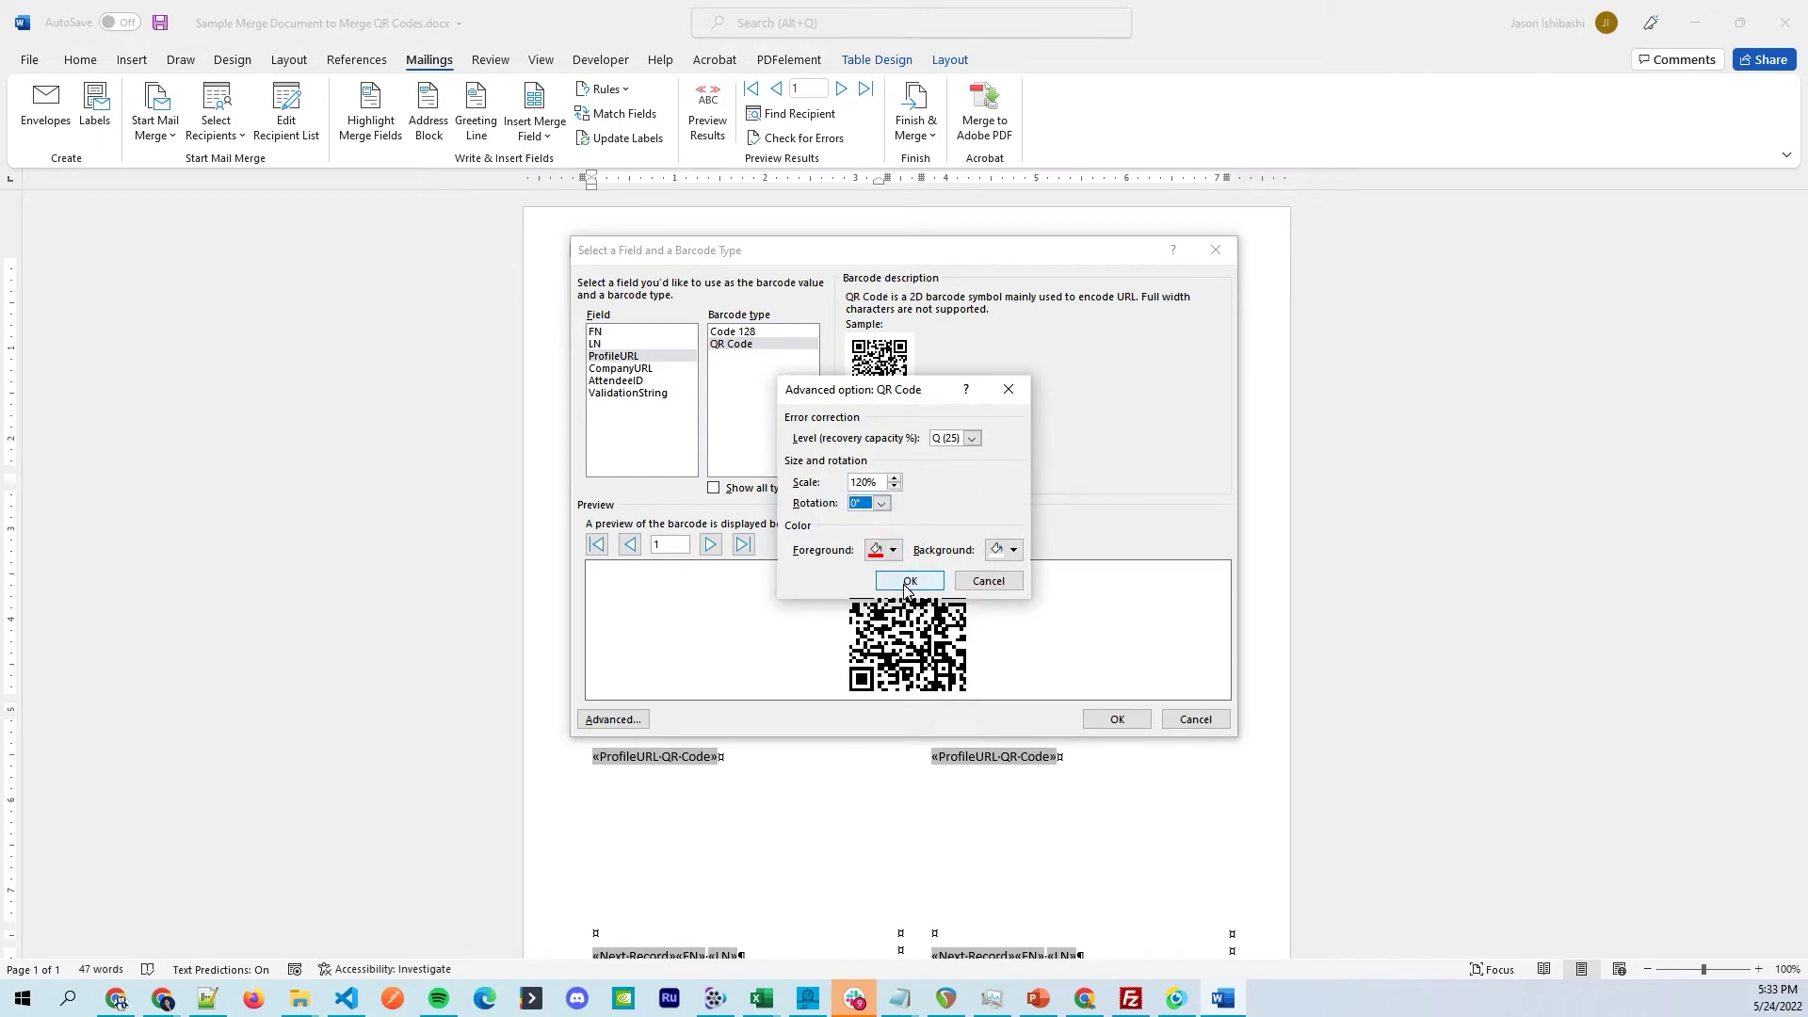
click(882, 503)
click(877, 540)
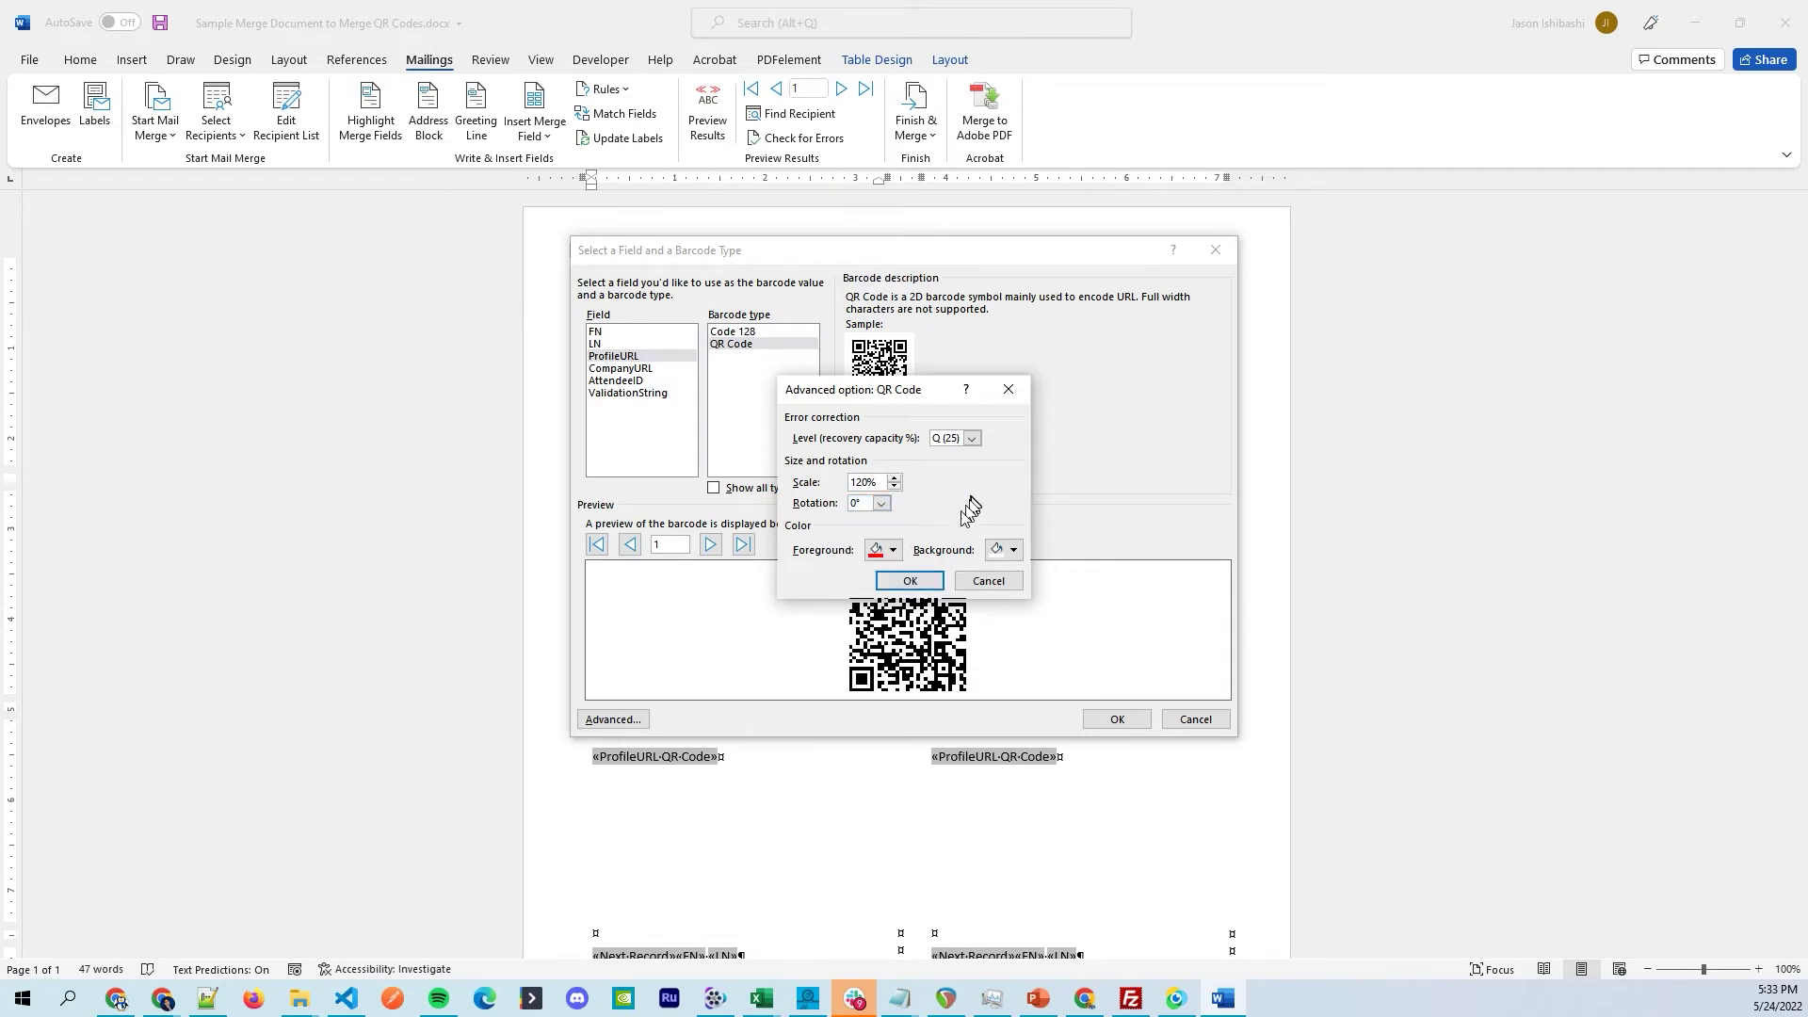
click(910, 580)
click(1133, 719)
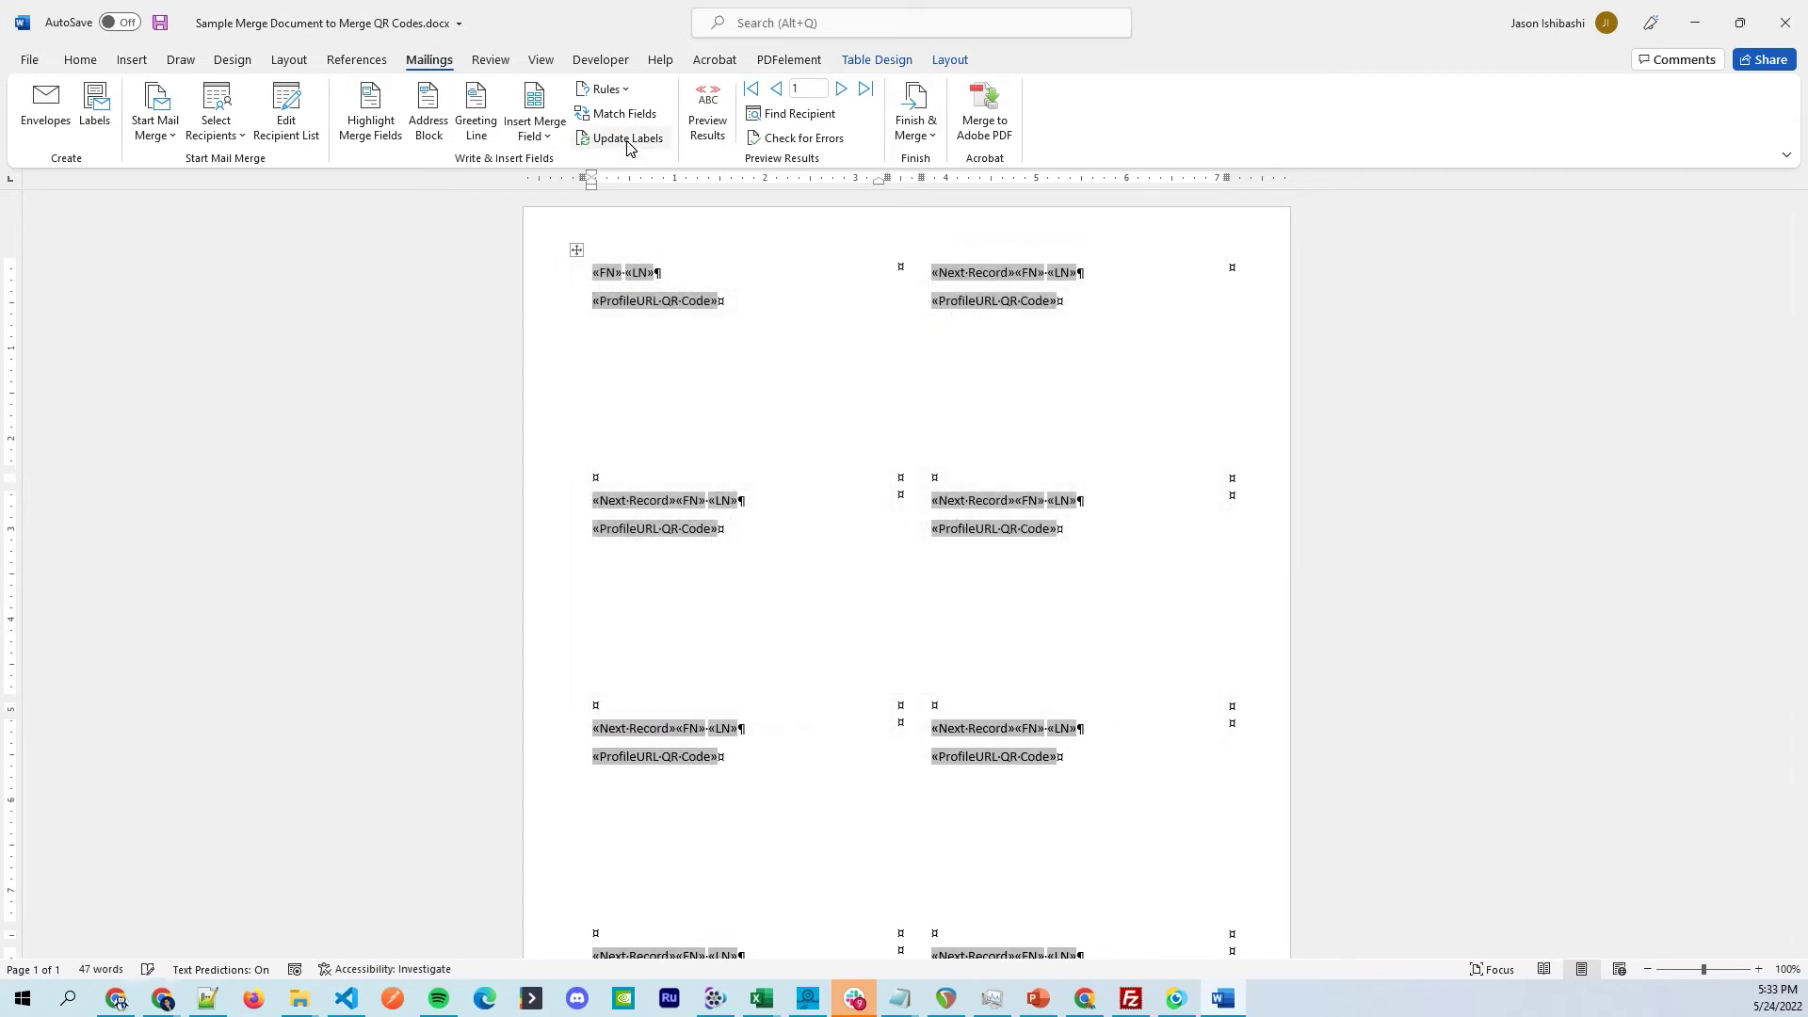
Turn Preview Results on to show each attendee's name above a red QR code.
click(723, 96)
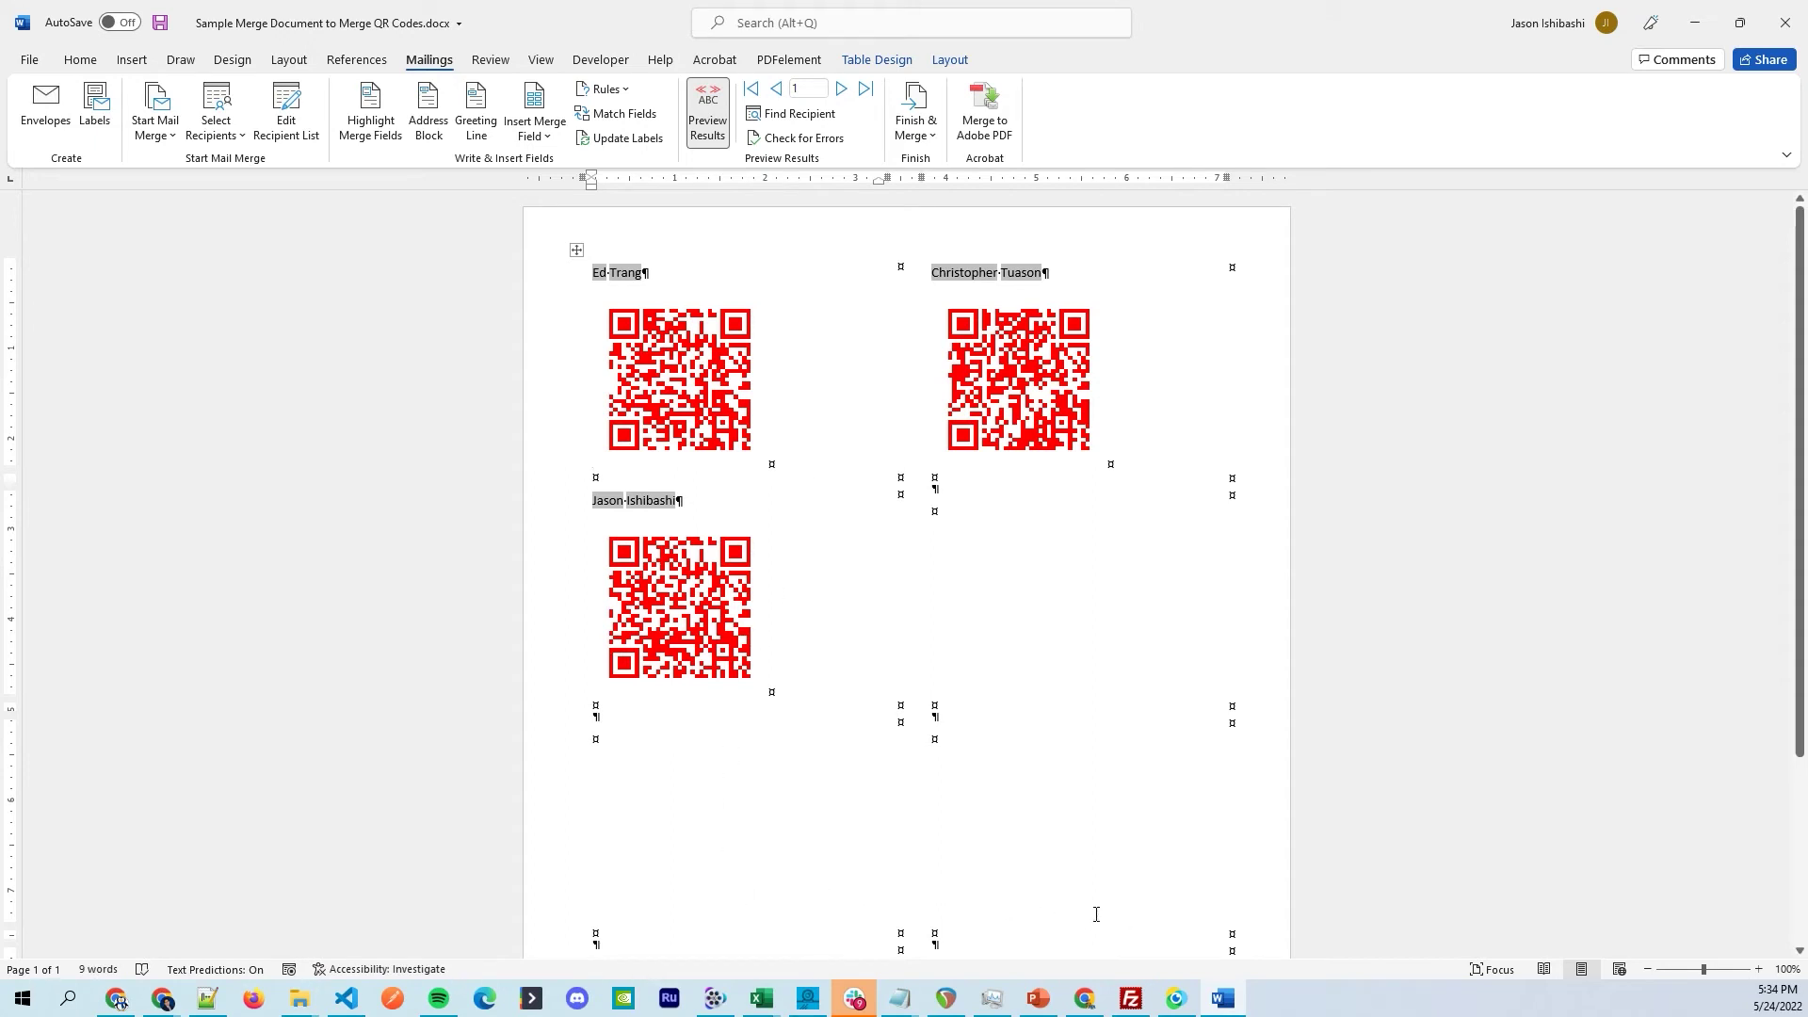
Switch the first badge's QR code to encode the CompanyURL field.
click(689, 383)
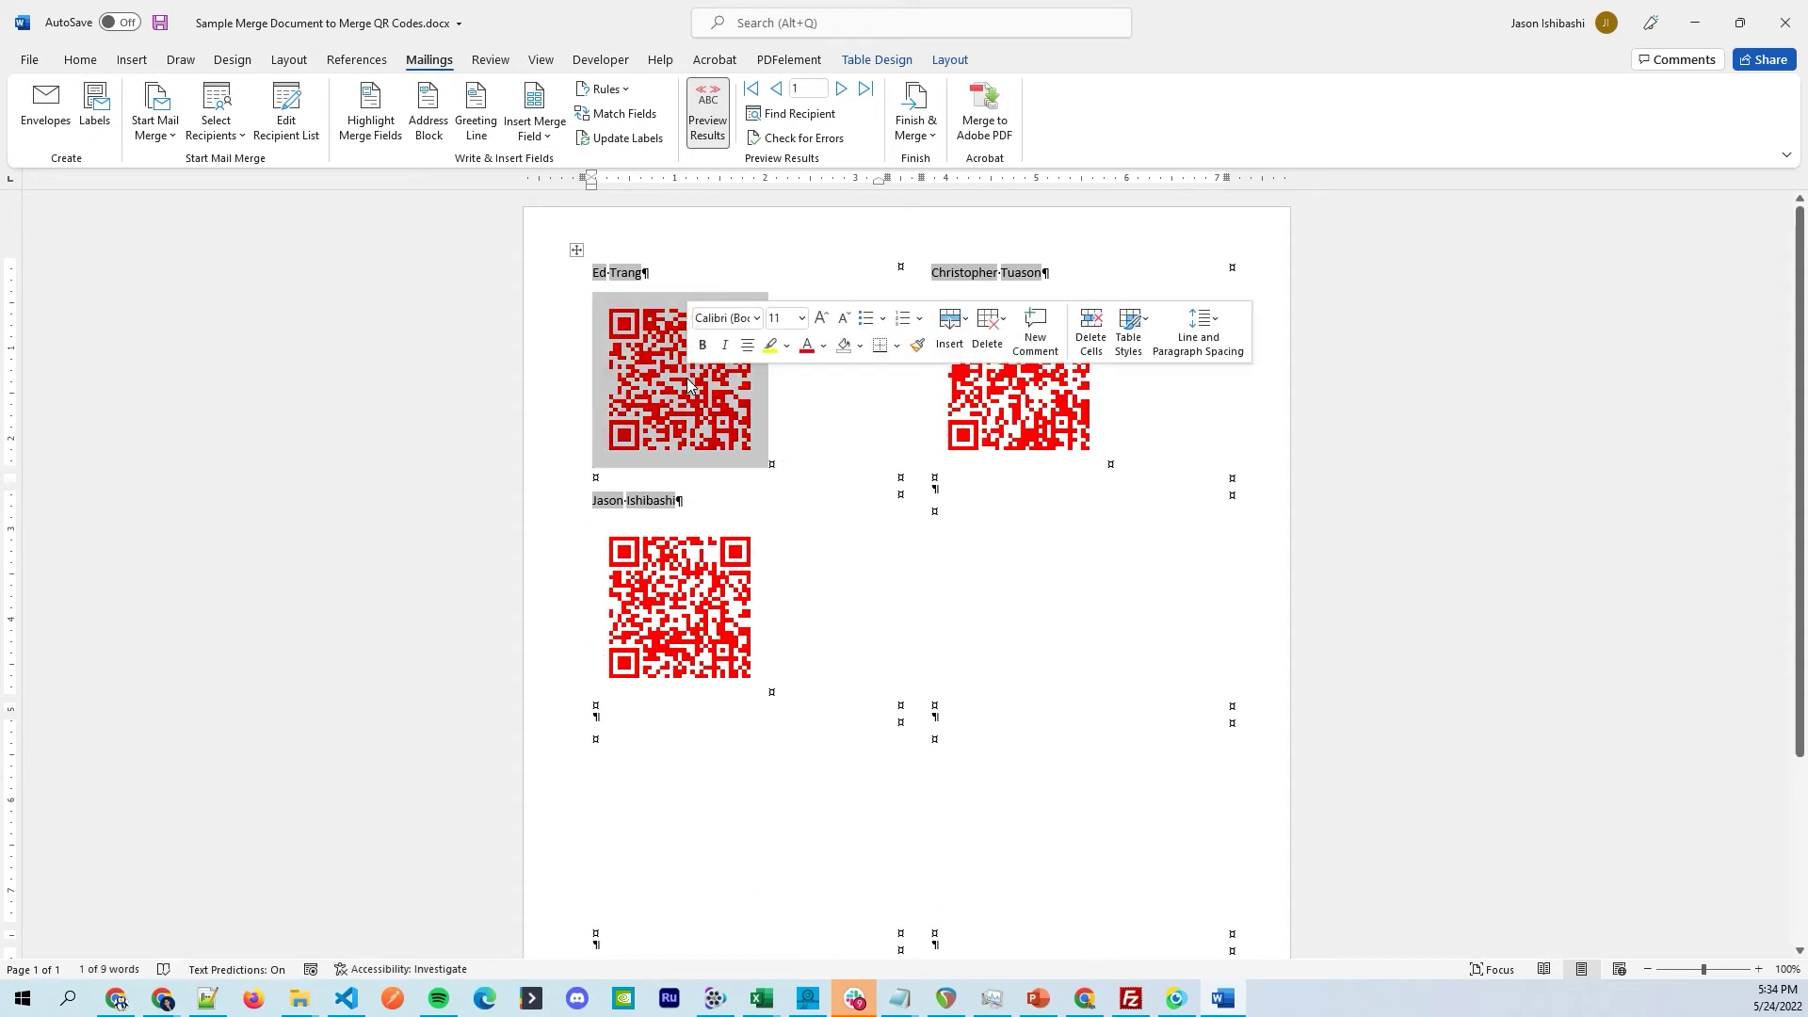
right_click(688, 382)
click(737, 546)
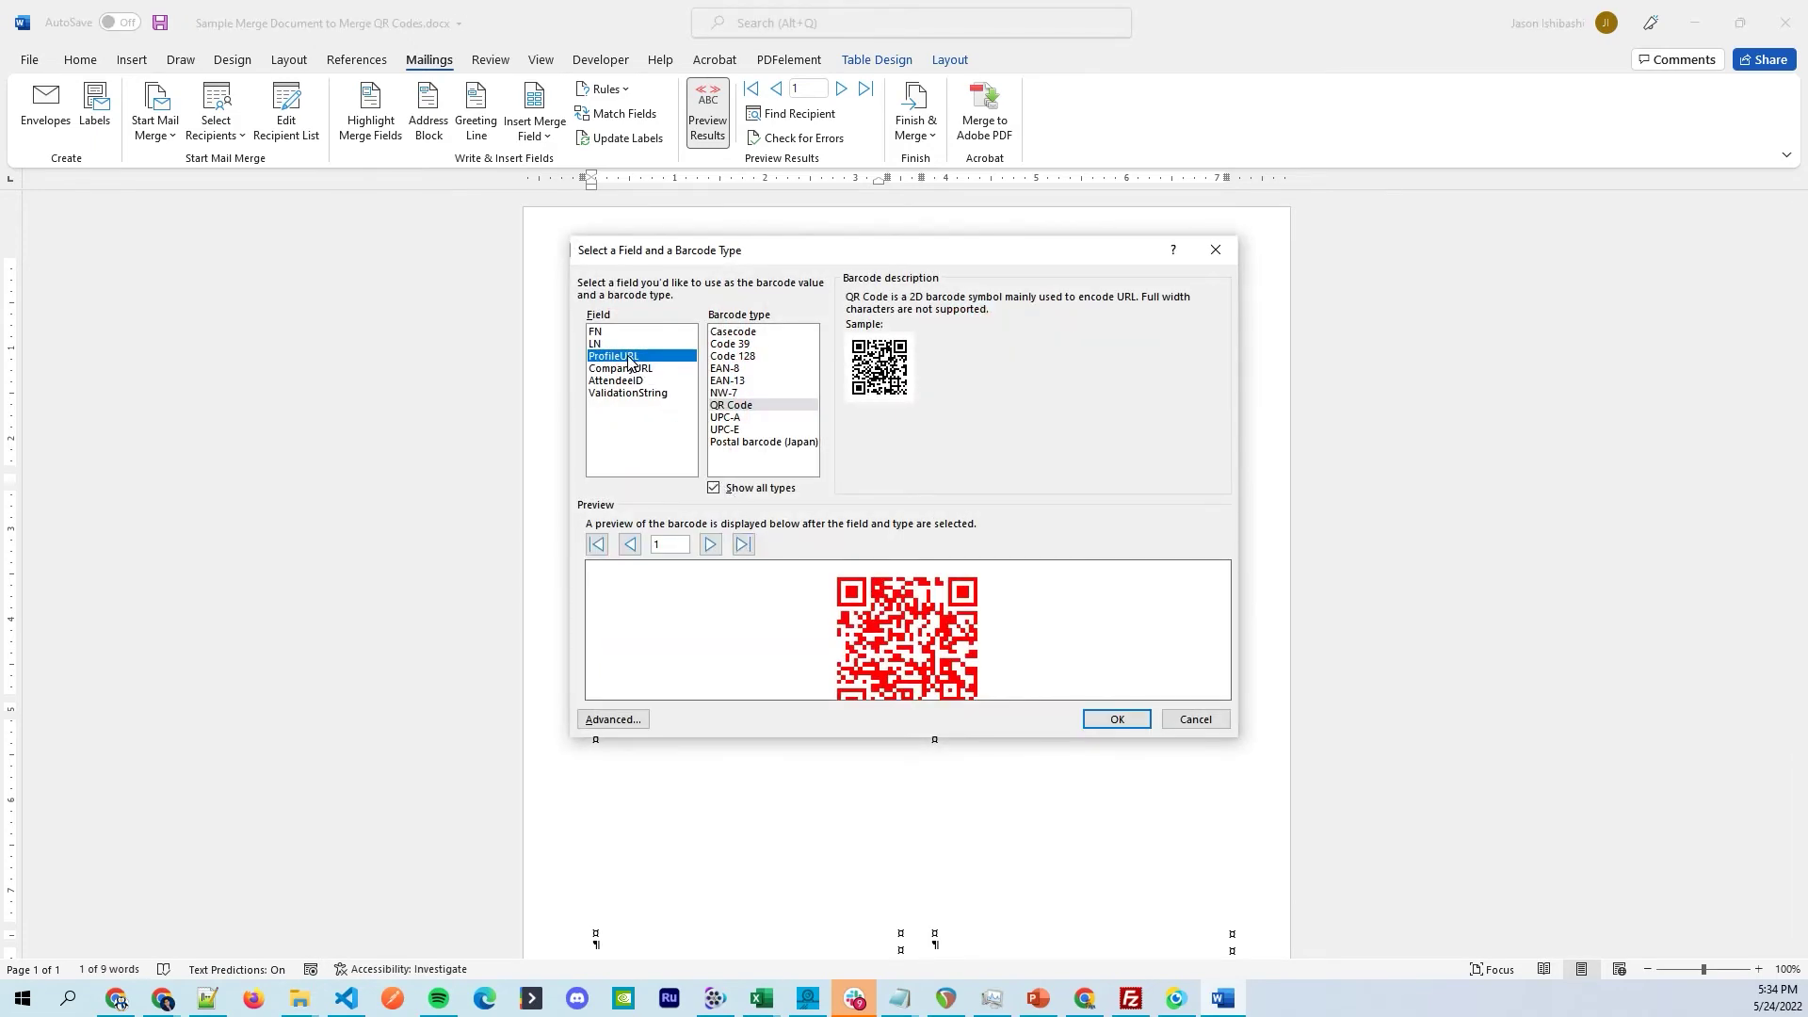
click(631, 368)
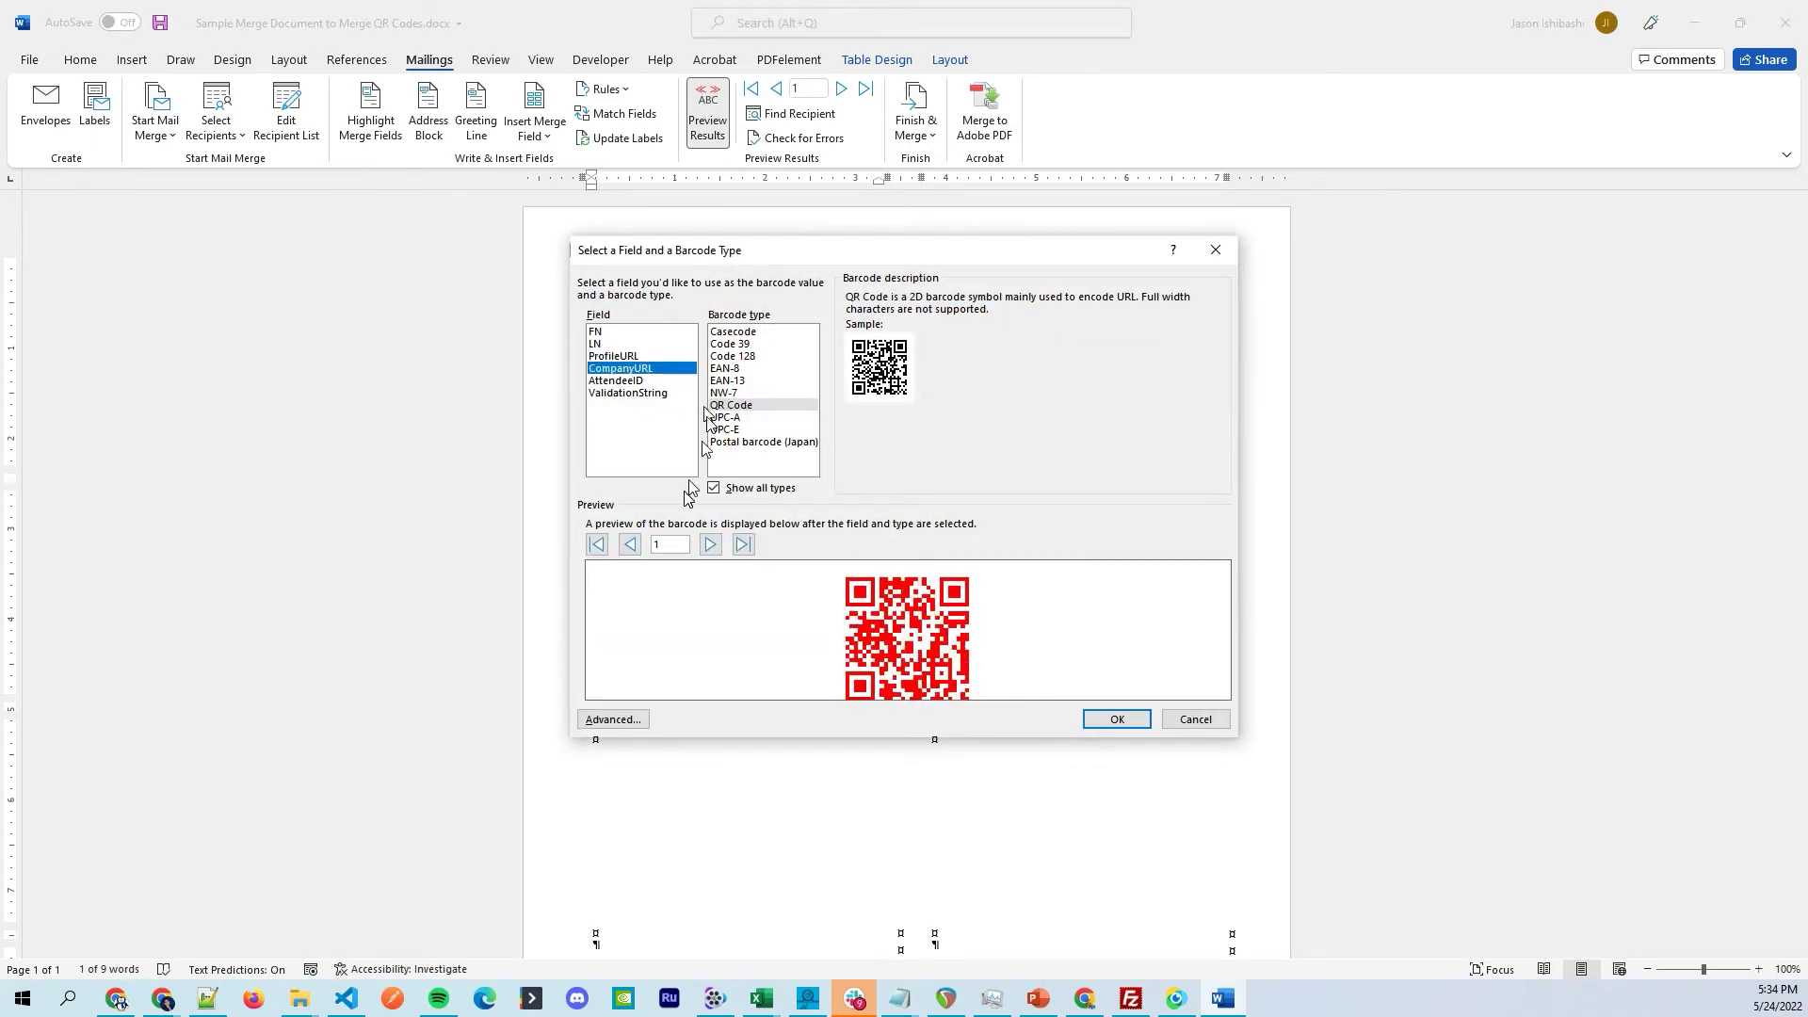
click(1117, 721)
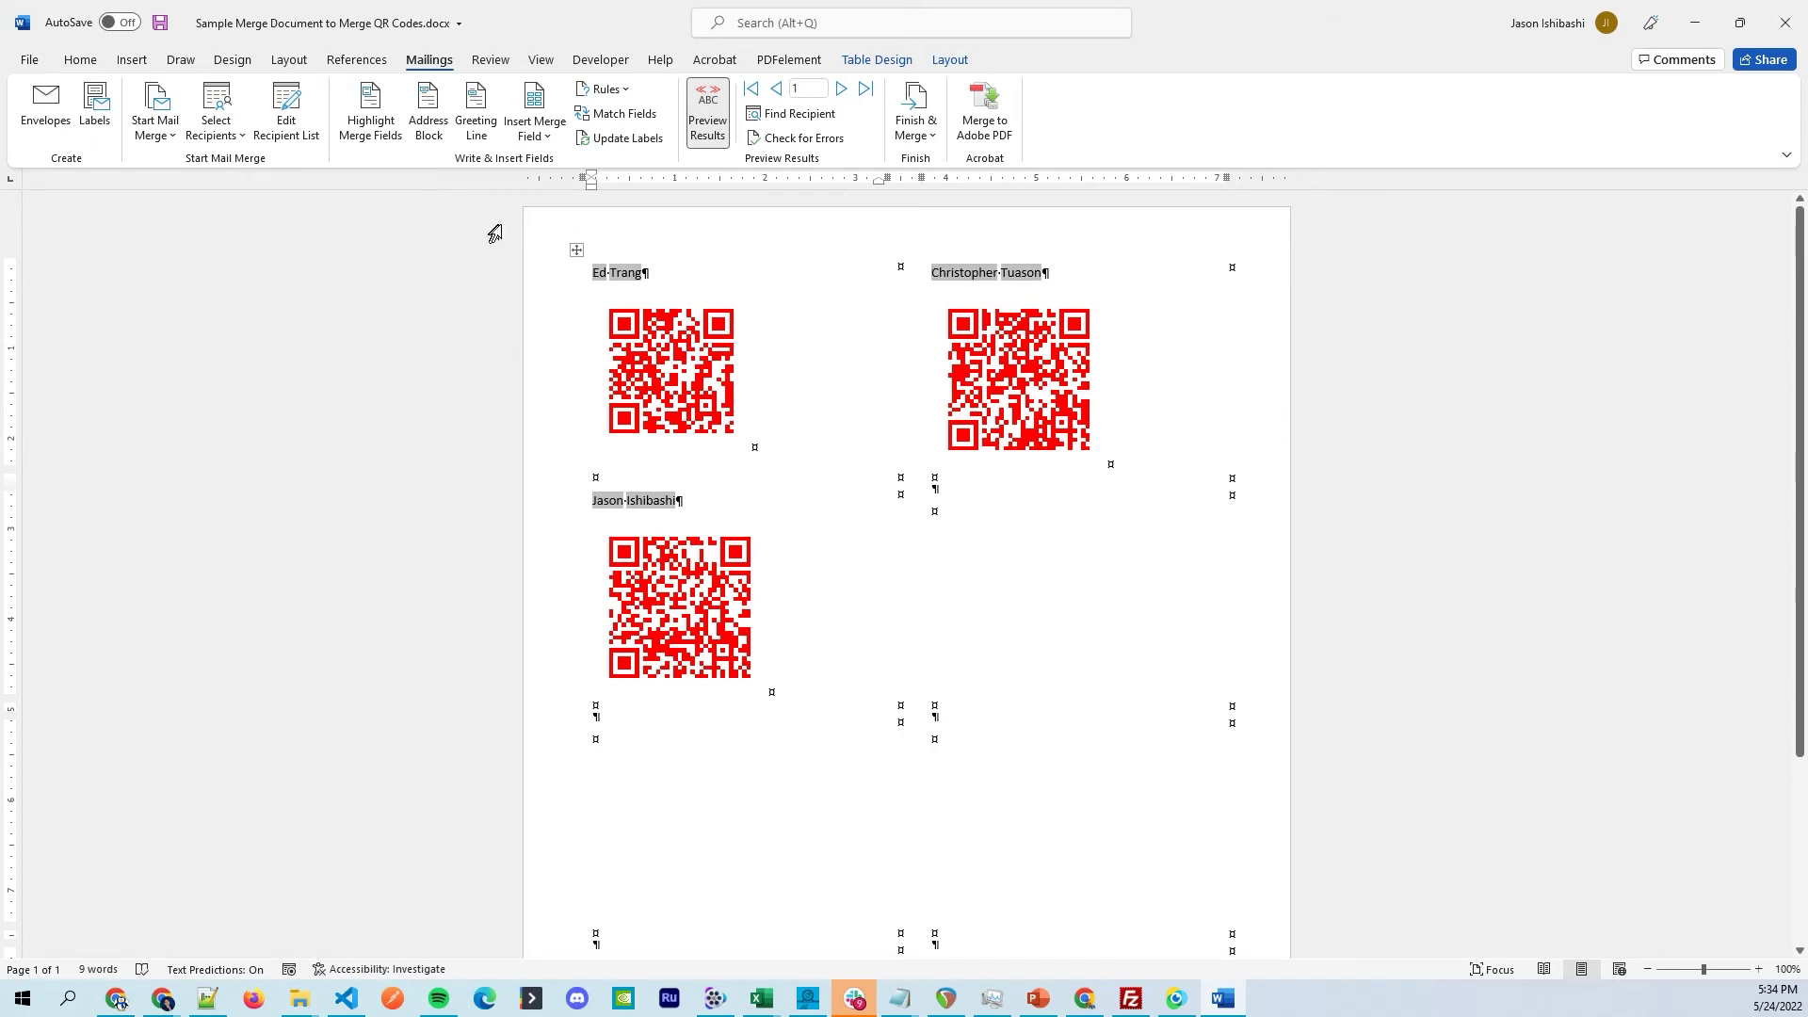
Change the first badge's QR code field to a Code 39 barcode encoding AttendeeID.
drag(596, 300, 647, 354)
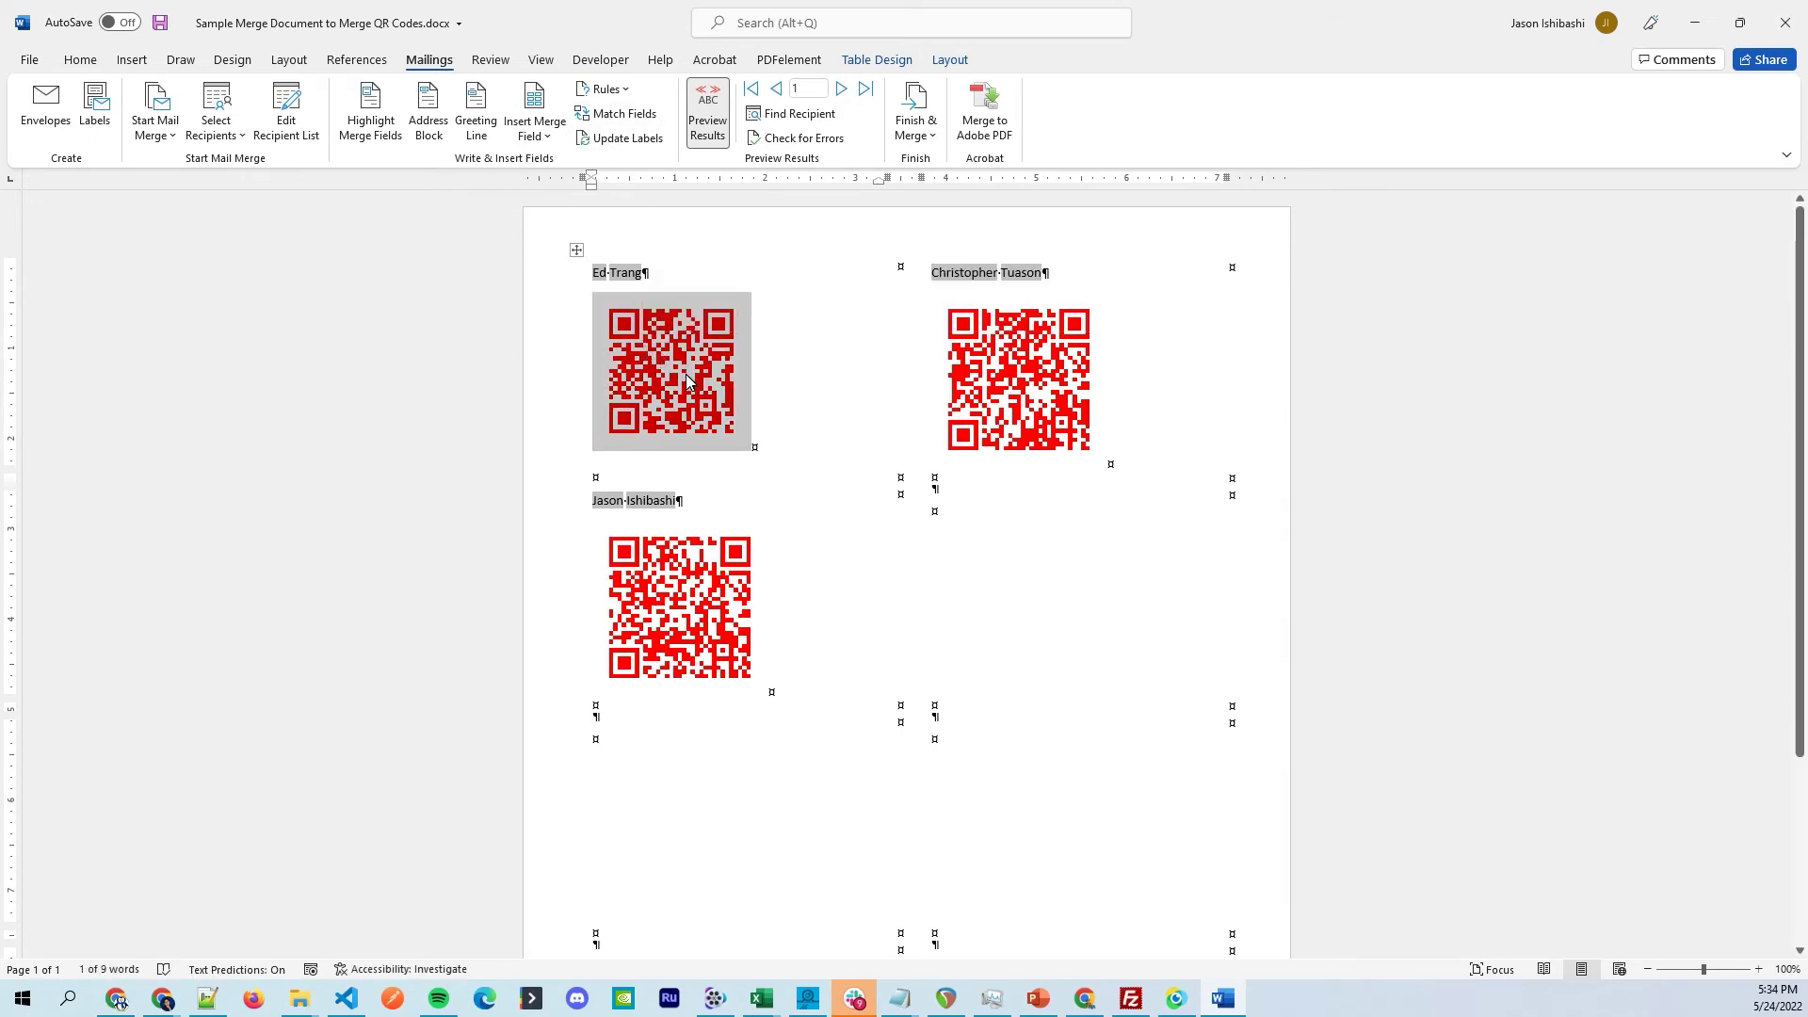
right_click(678, 356)
click(768, 538)
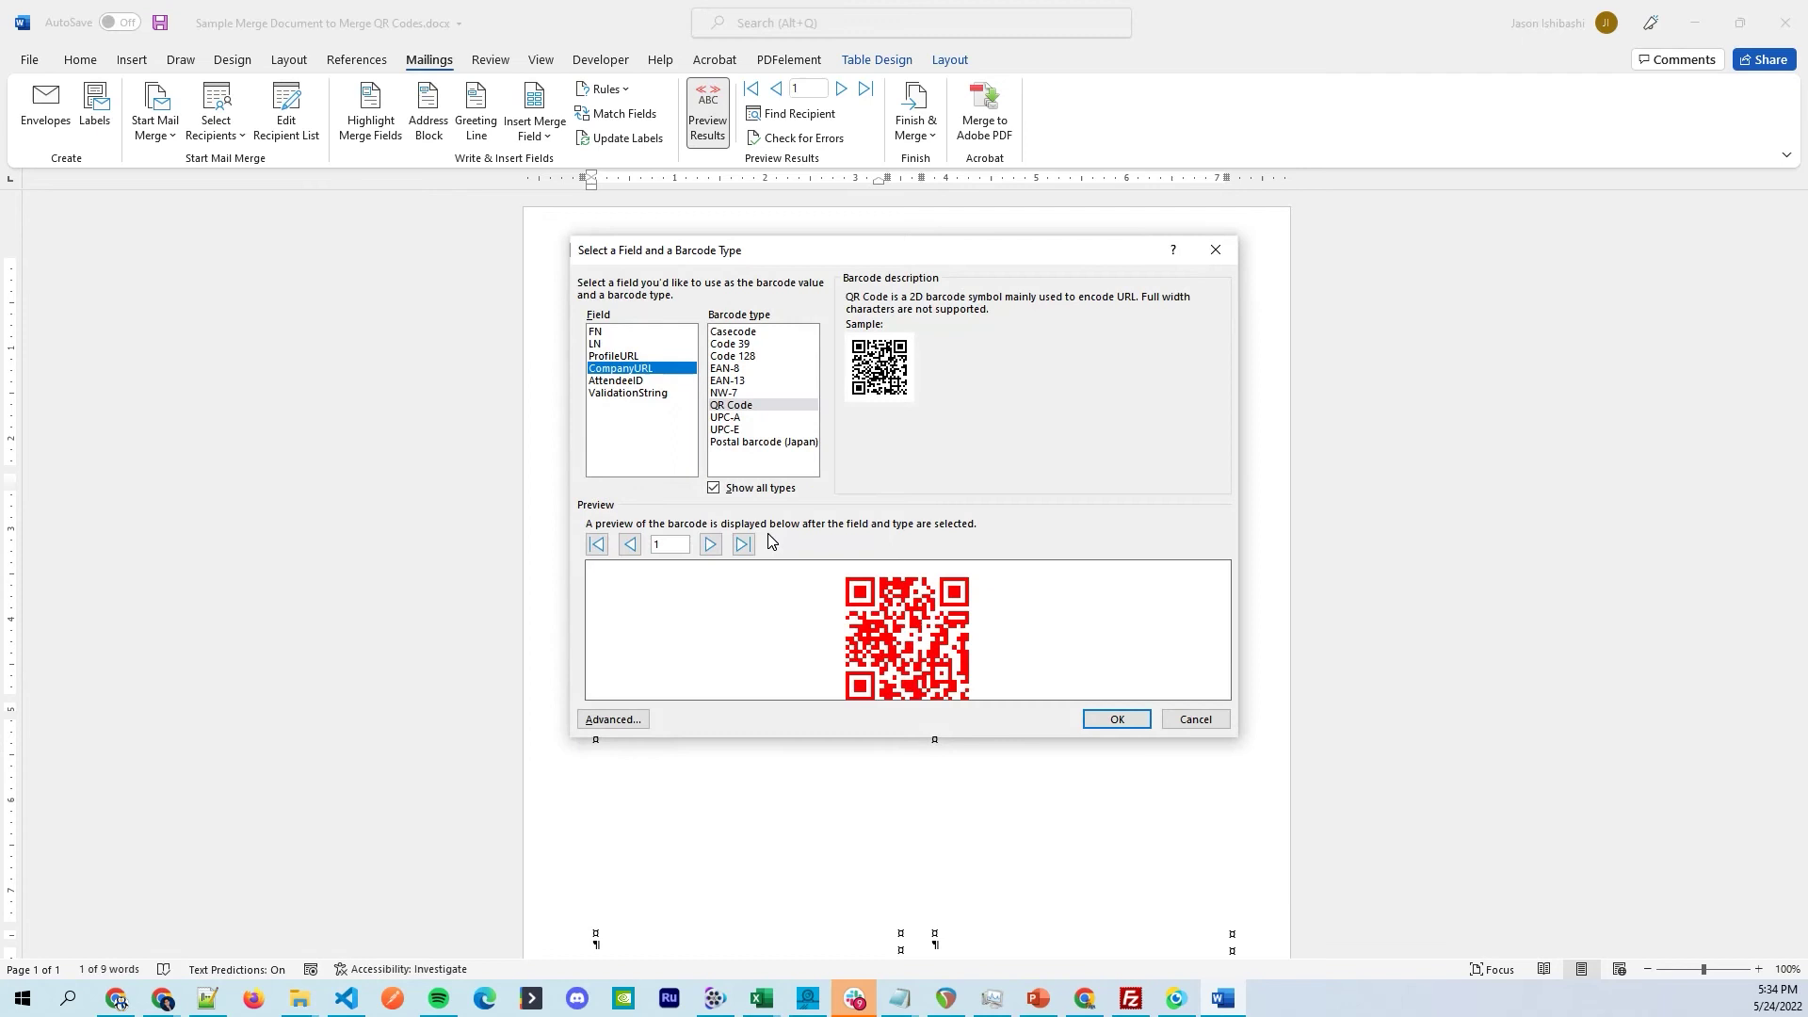
click(613, 382)
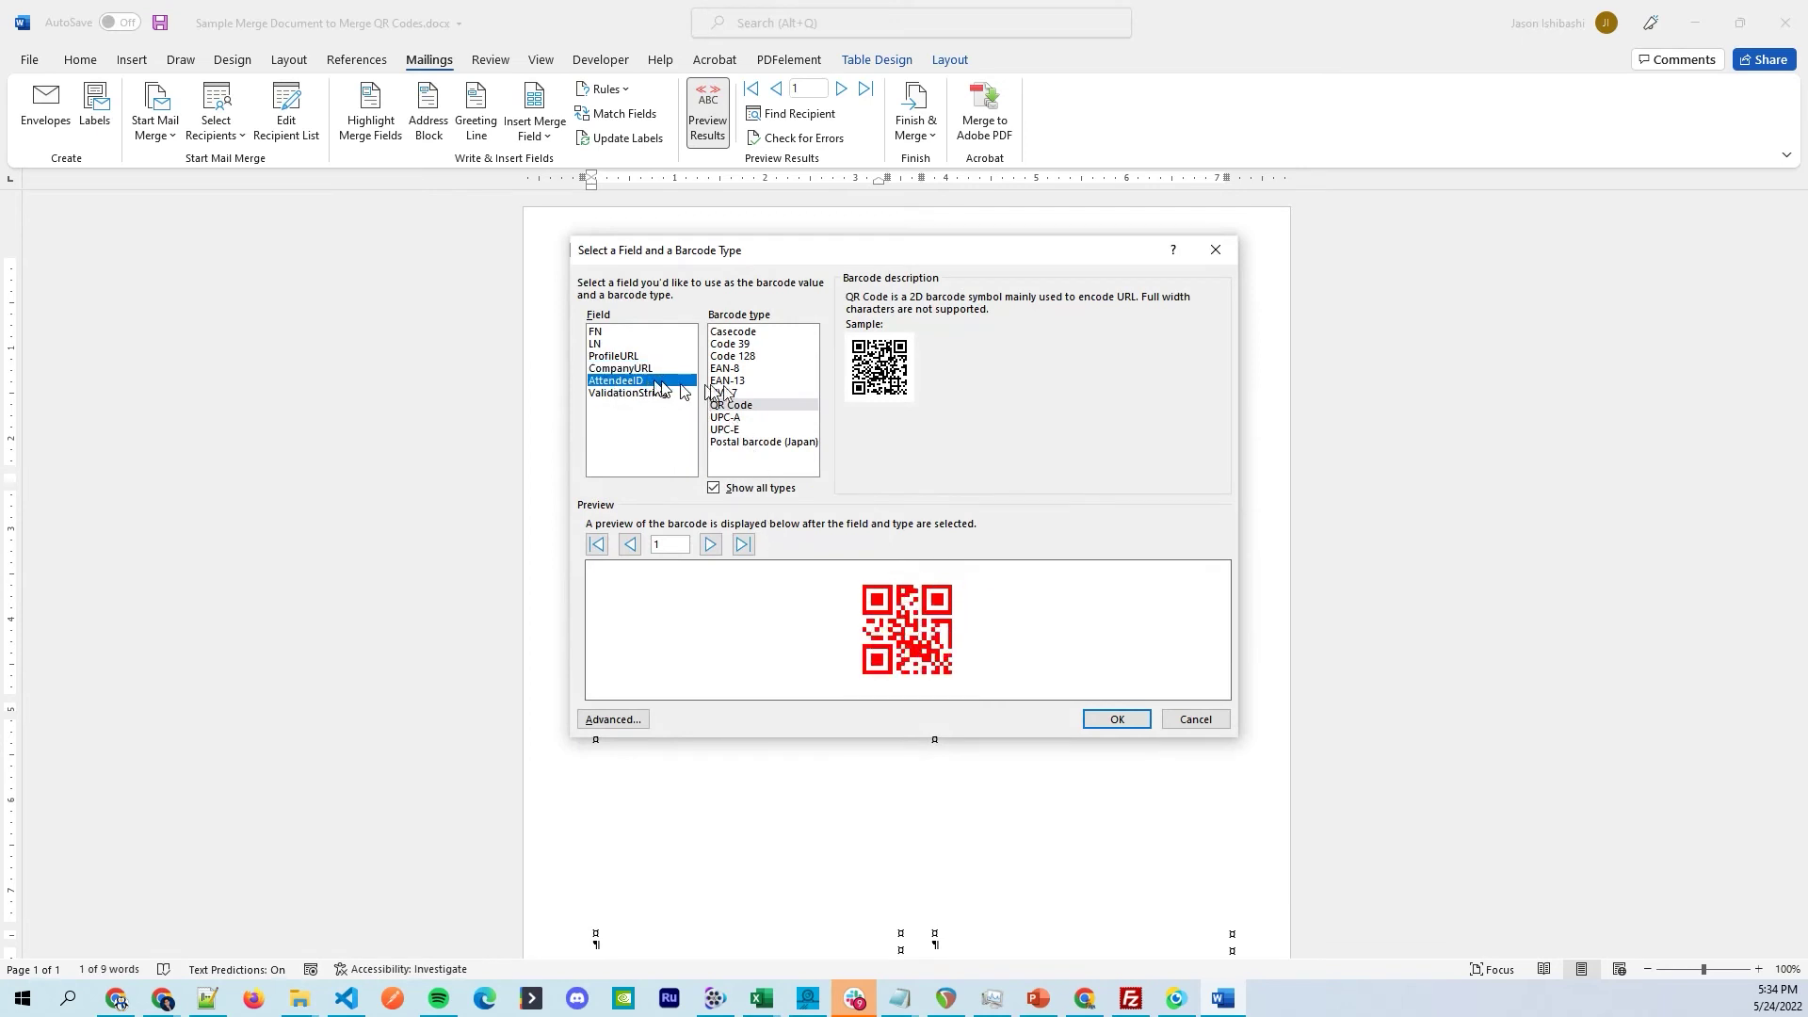
click(759, 346)
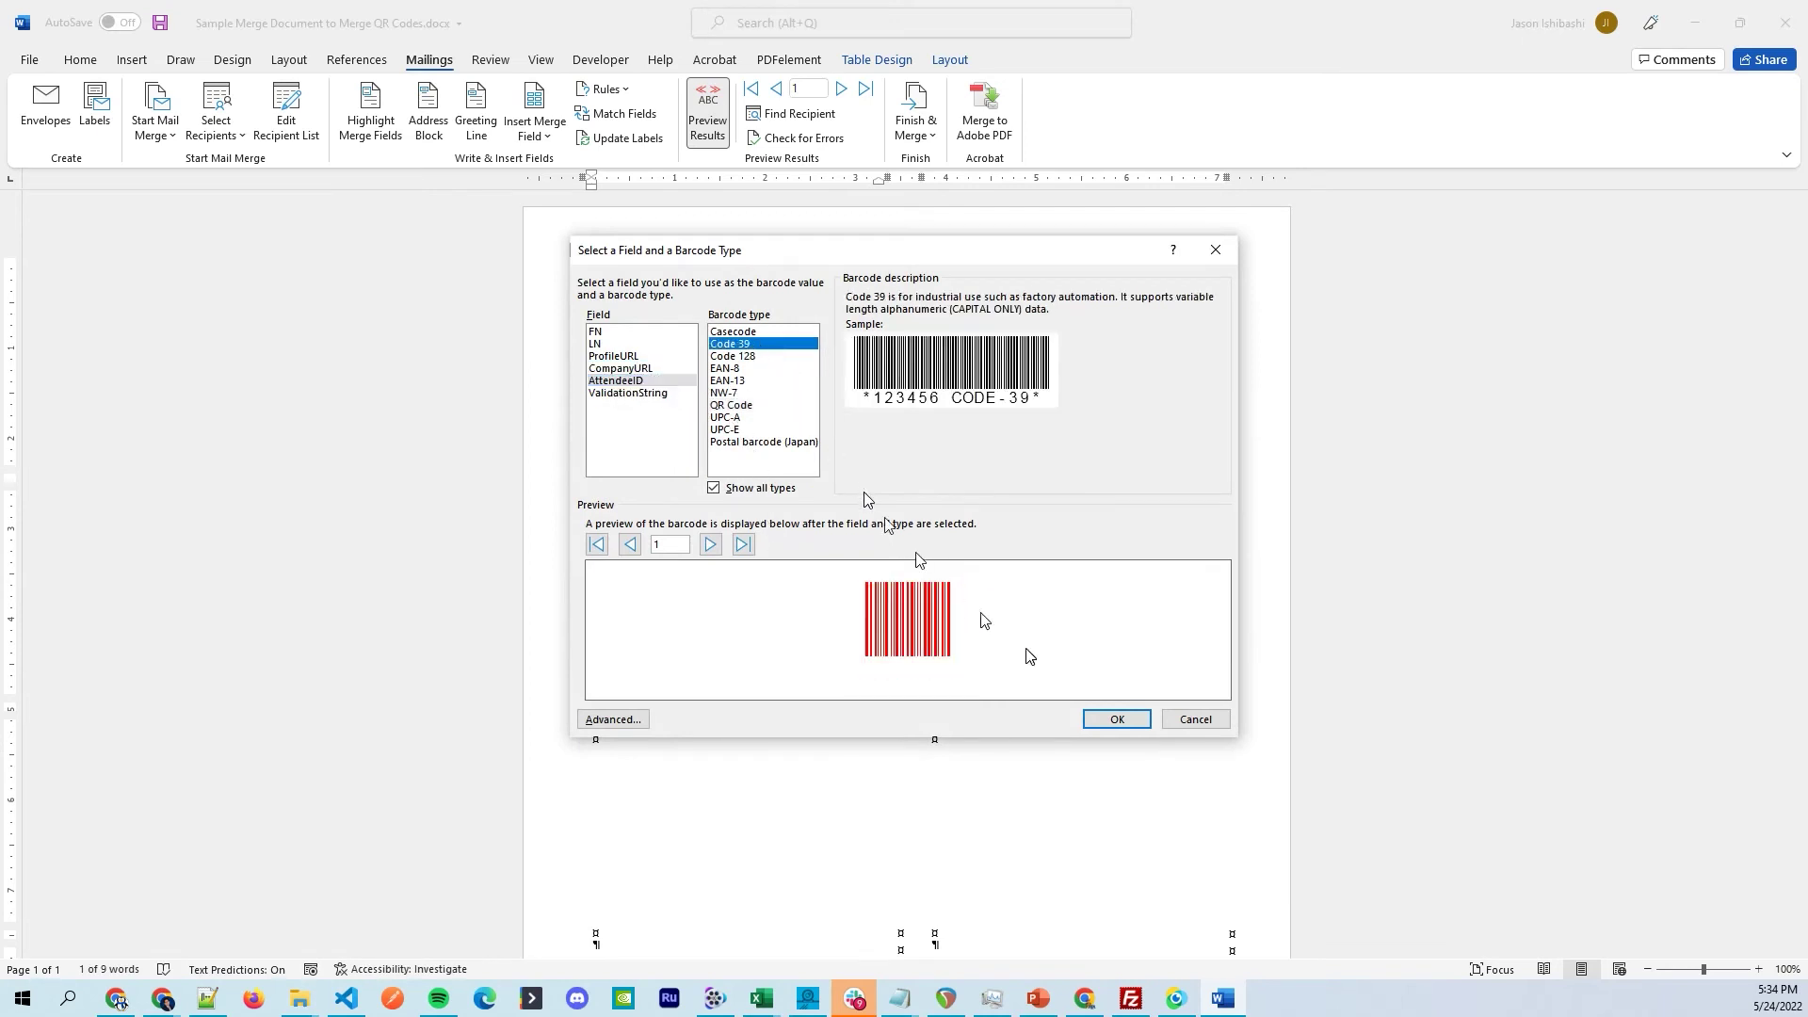
Make the Code 39 barcode black with 32001 printed beneath, then insert it.
click(610, 720)
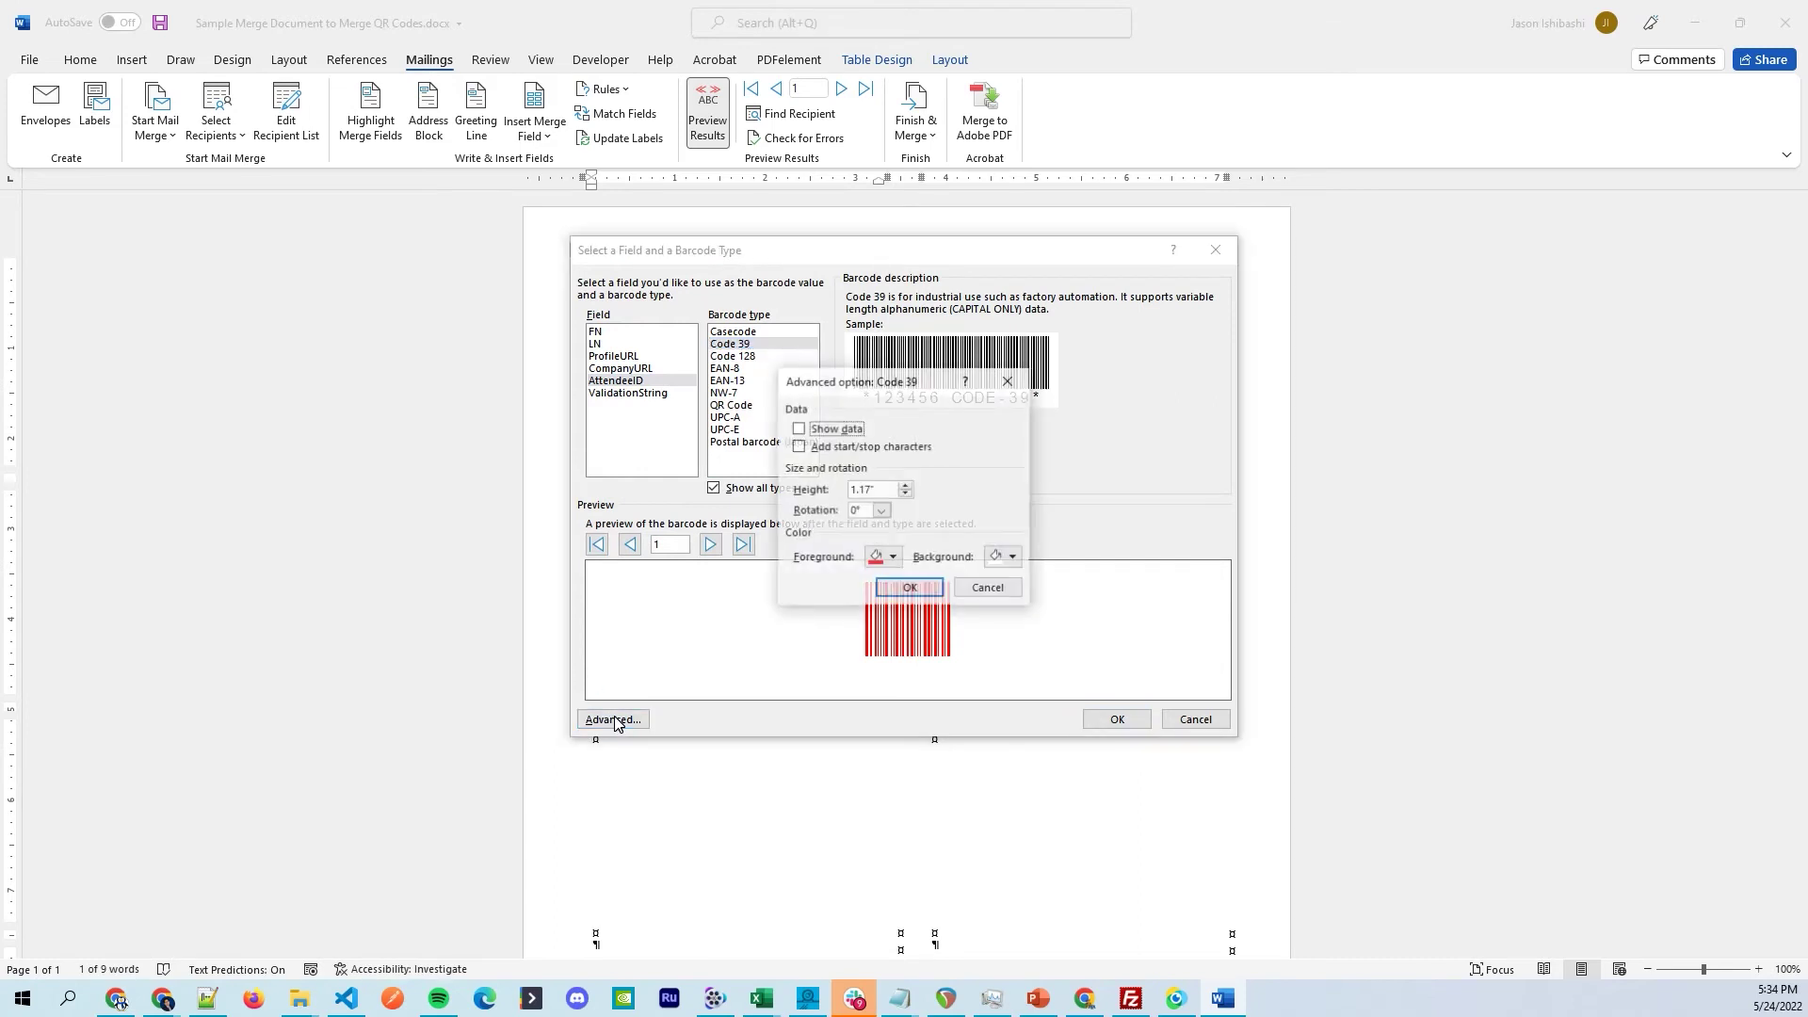
click(883, 557)
click(872, 605)
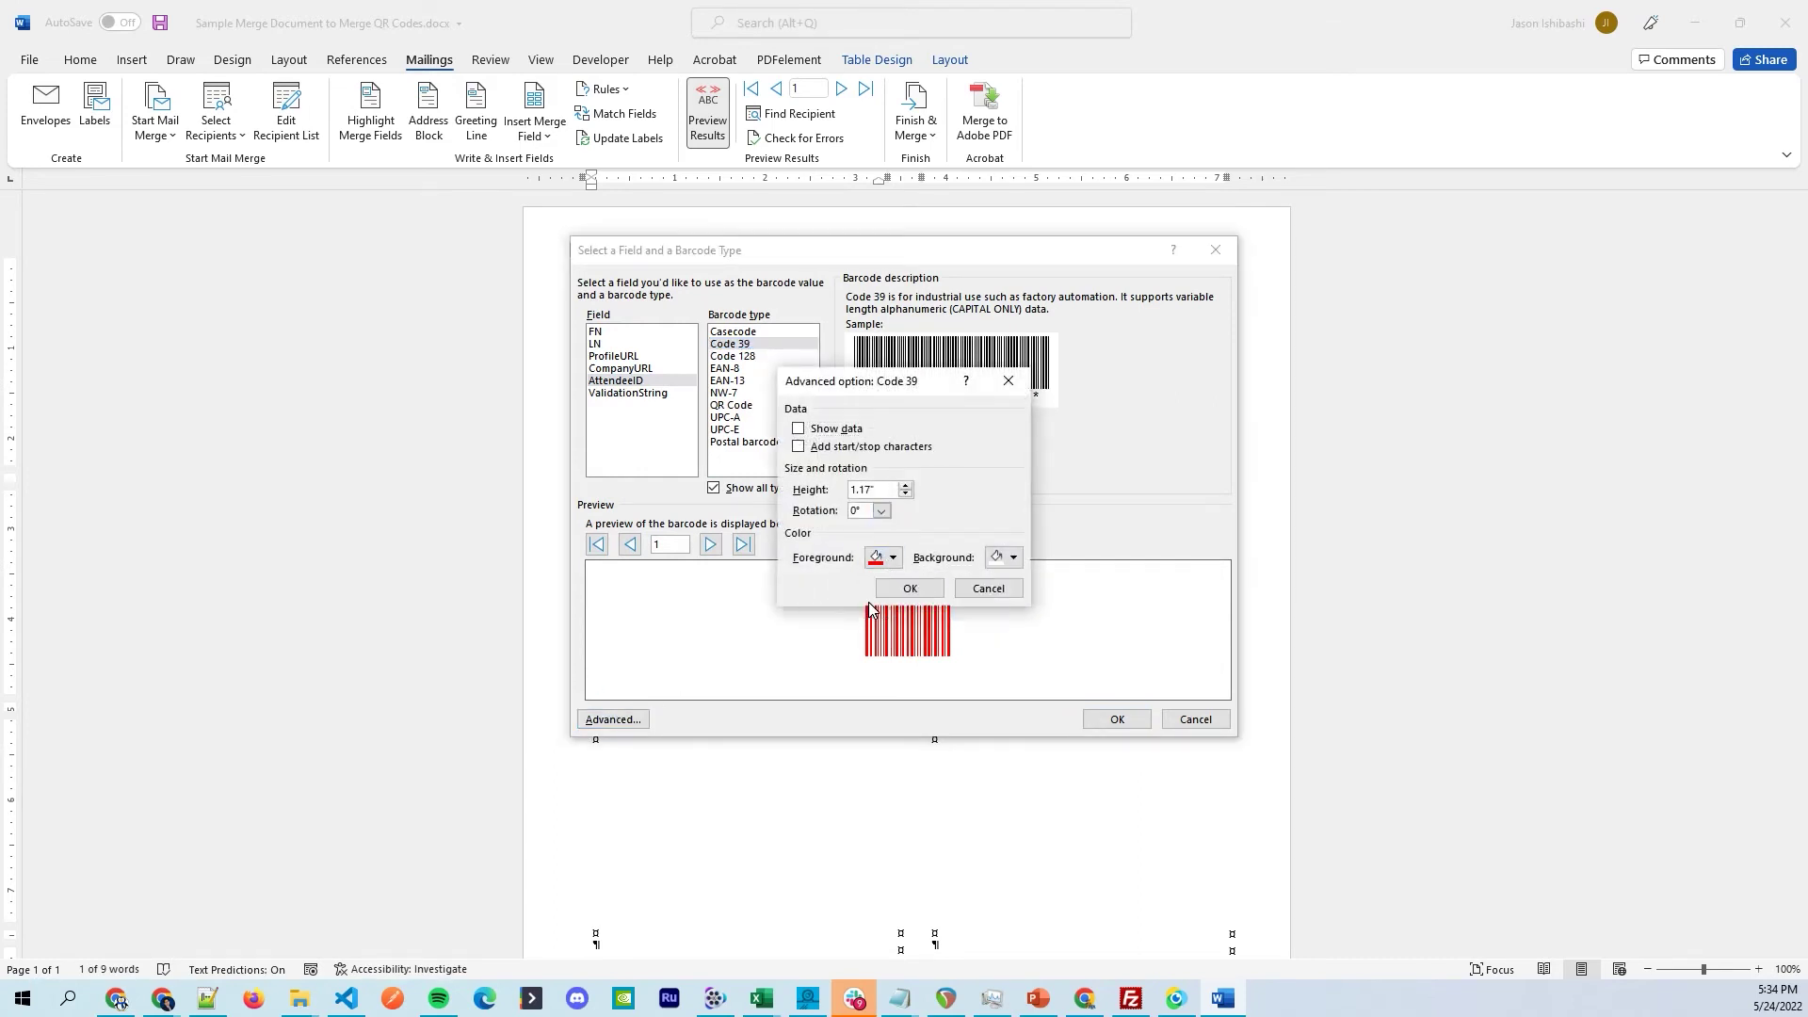
click(1102, 721)
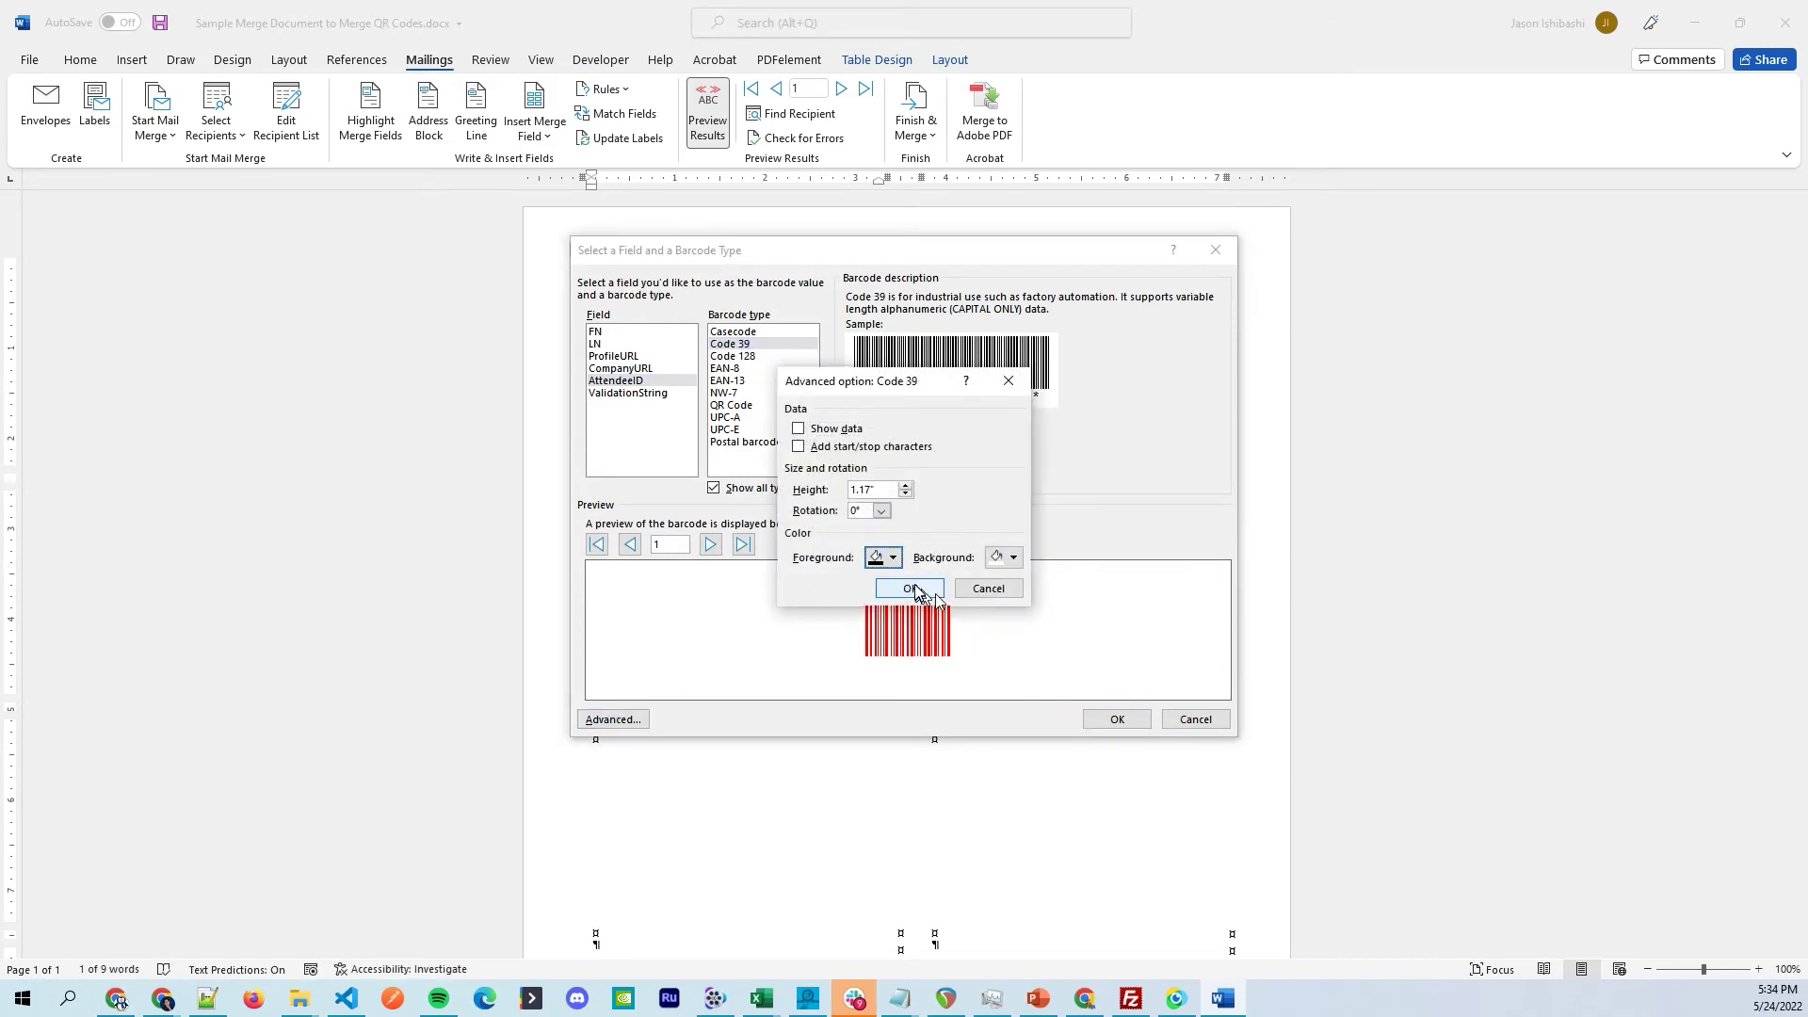
click(841, 431)
click(867, 447)
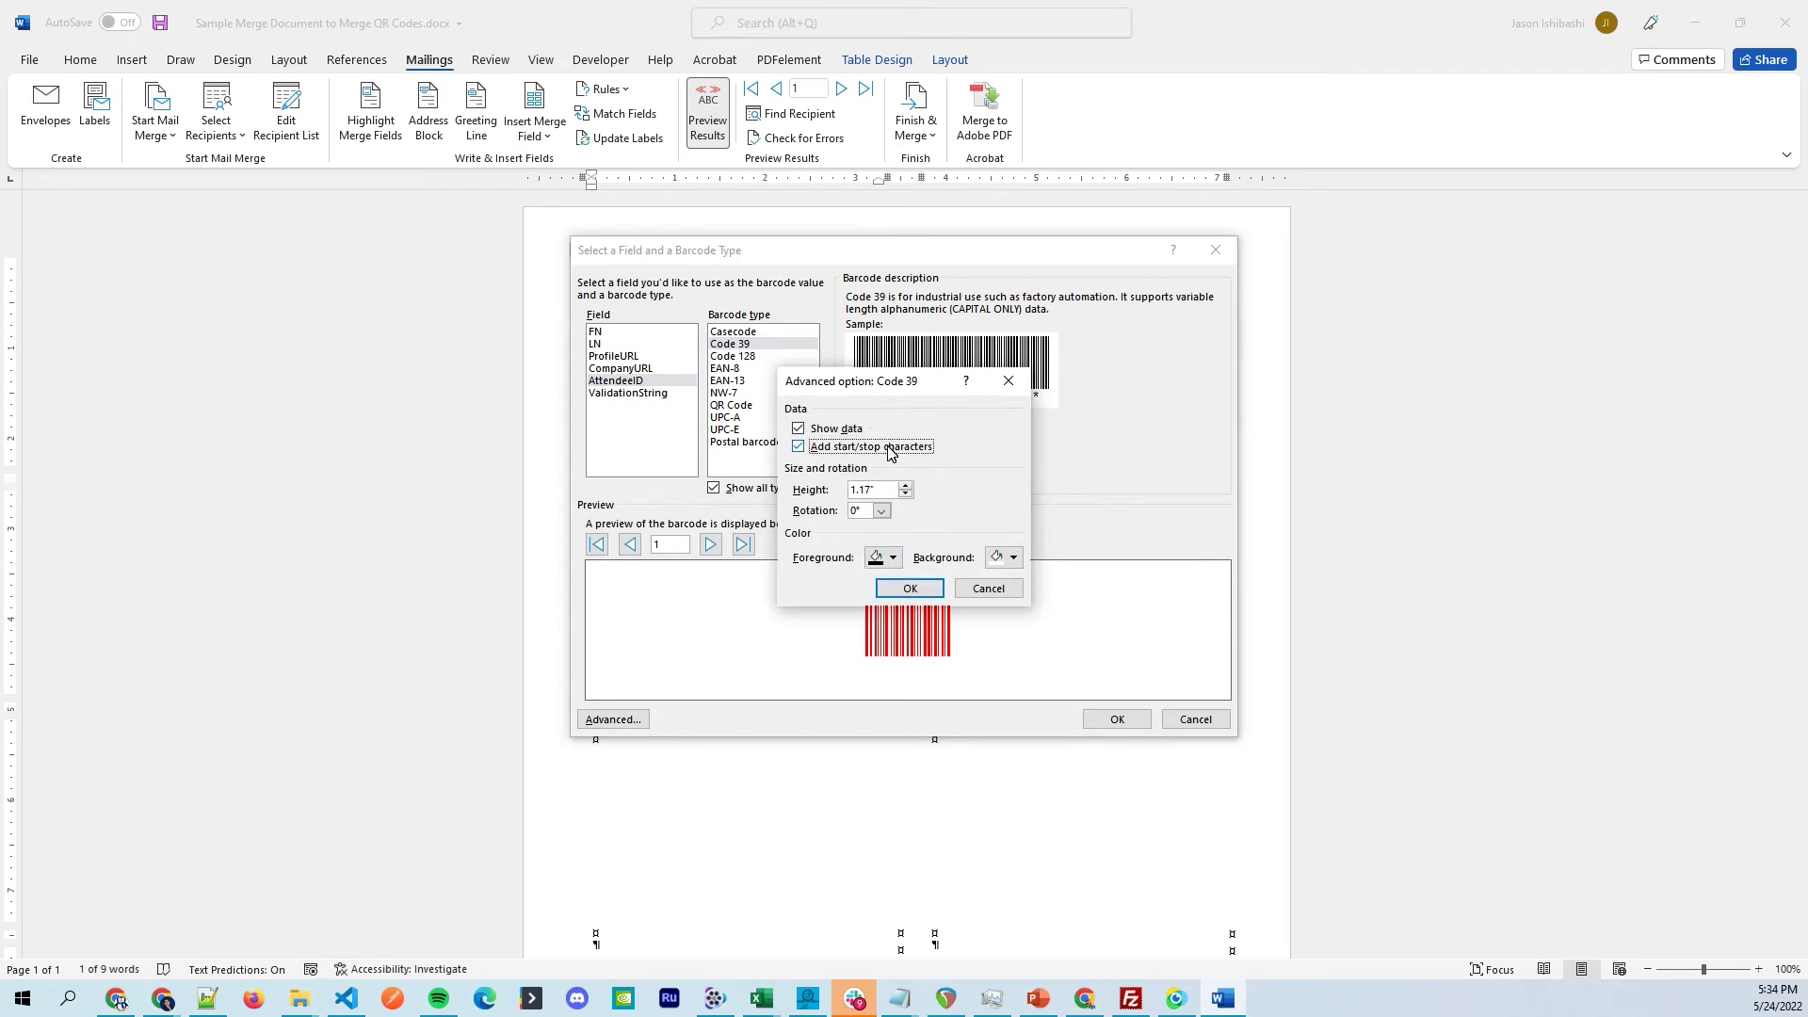
click(874, 449)
click(904, 587)
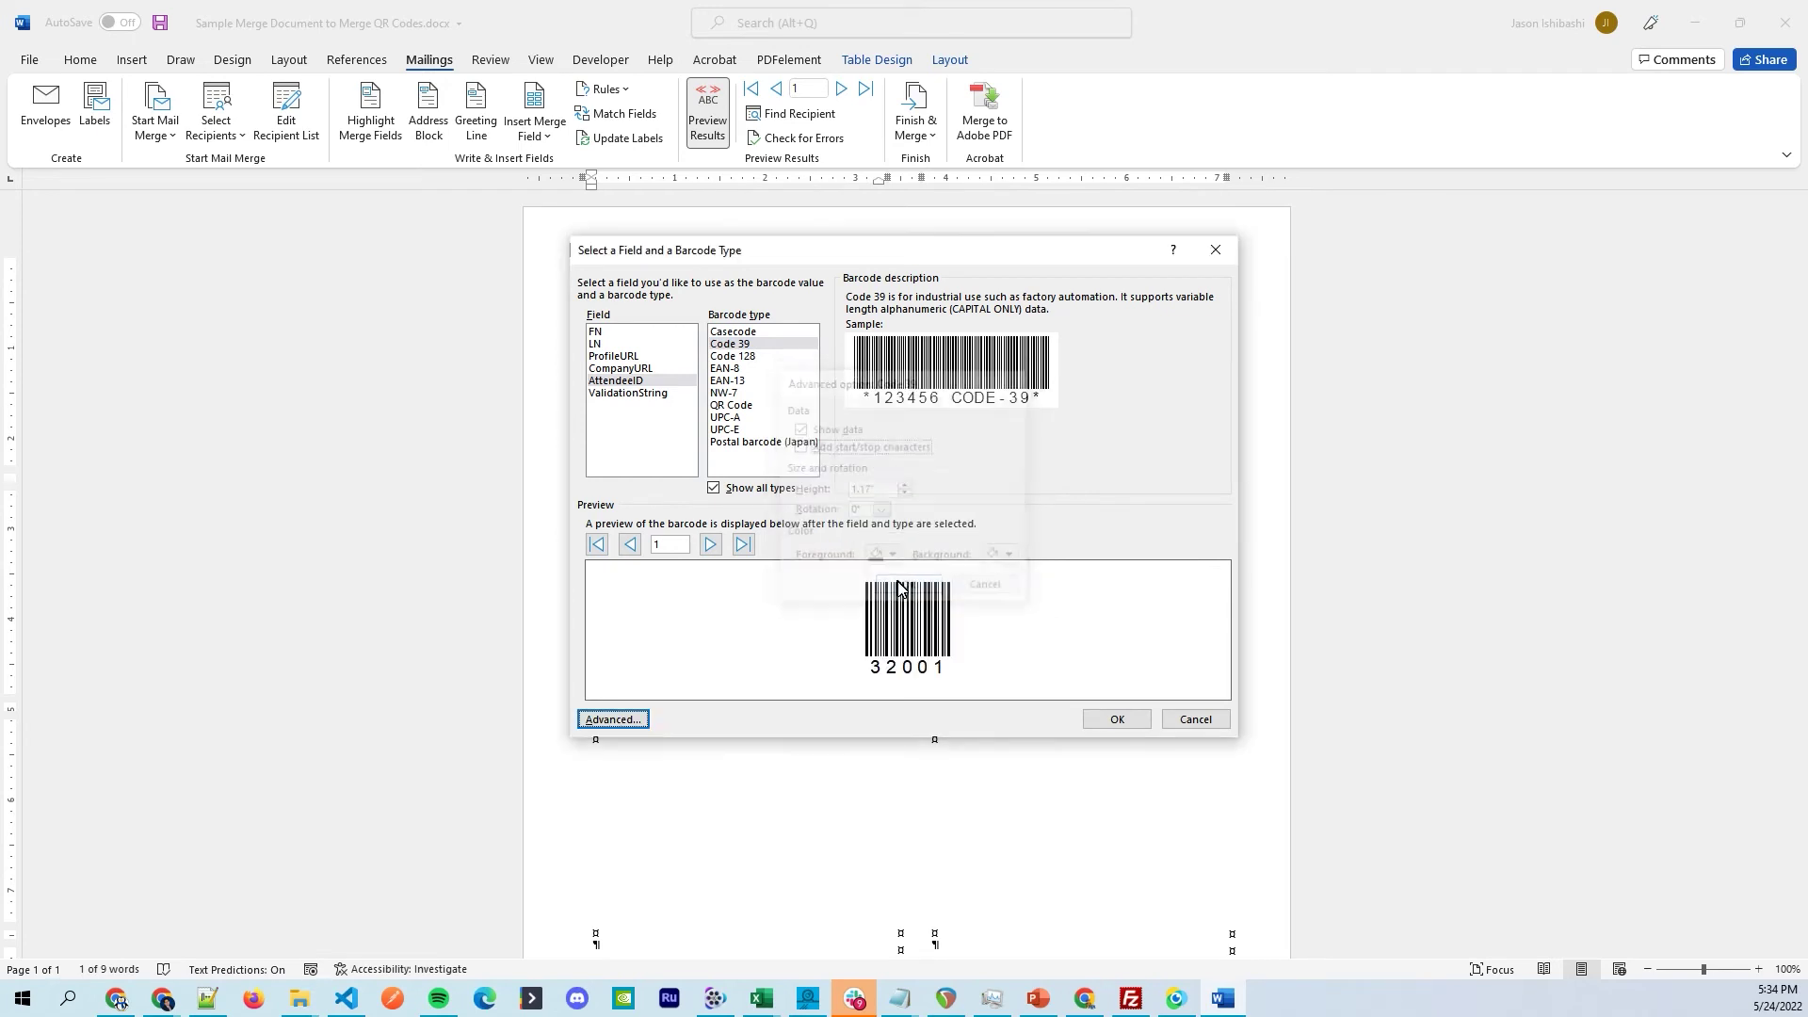
click(1115, 722)
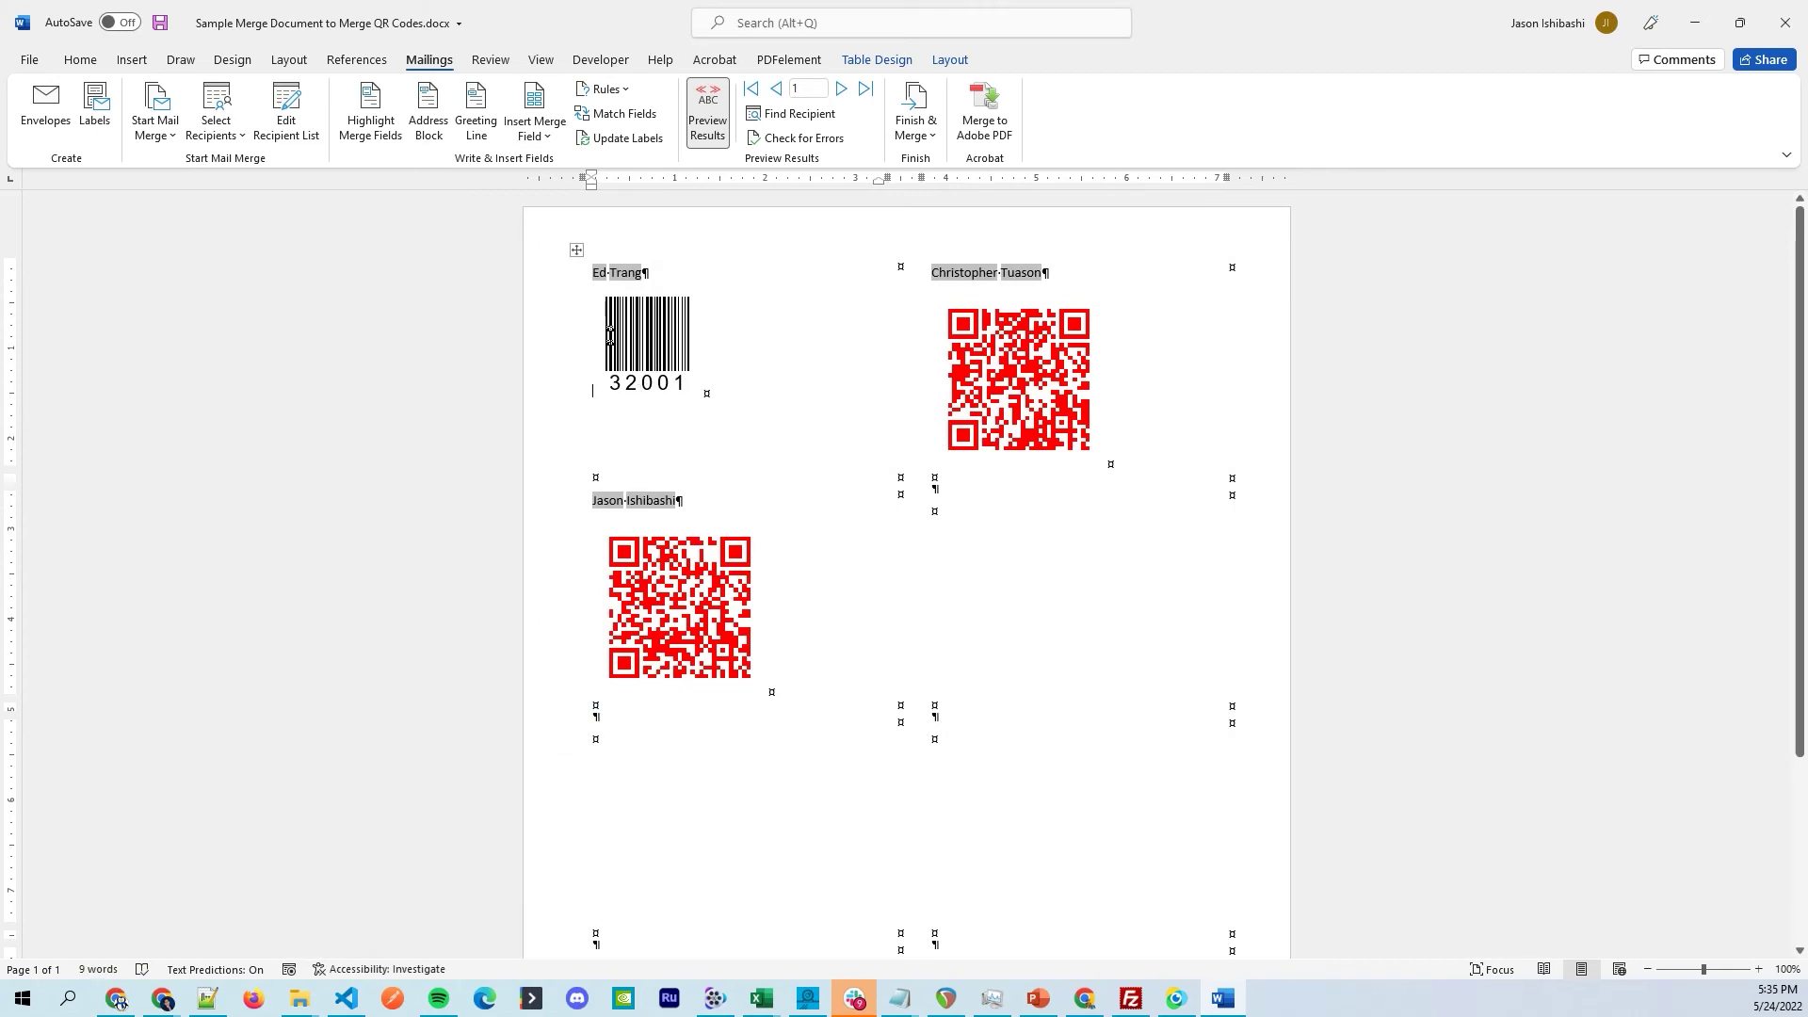
Replace the Code 39 AttendeeID barcode with a Code 128 ValidationString barcode without readable text.
click(617, 356)
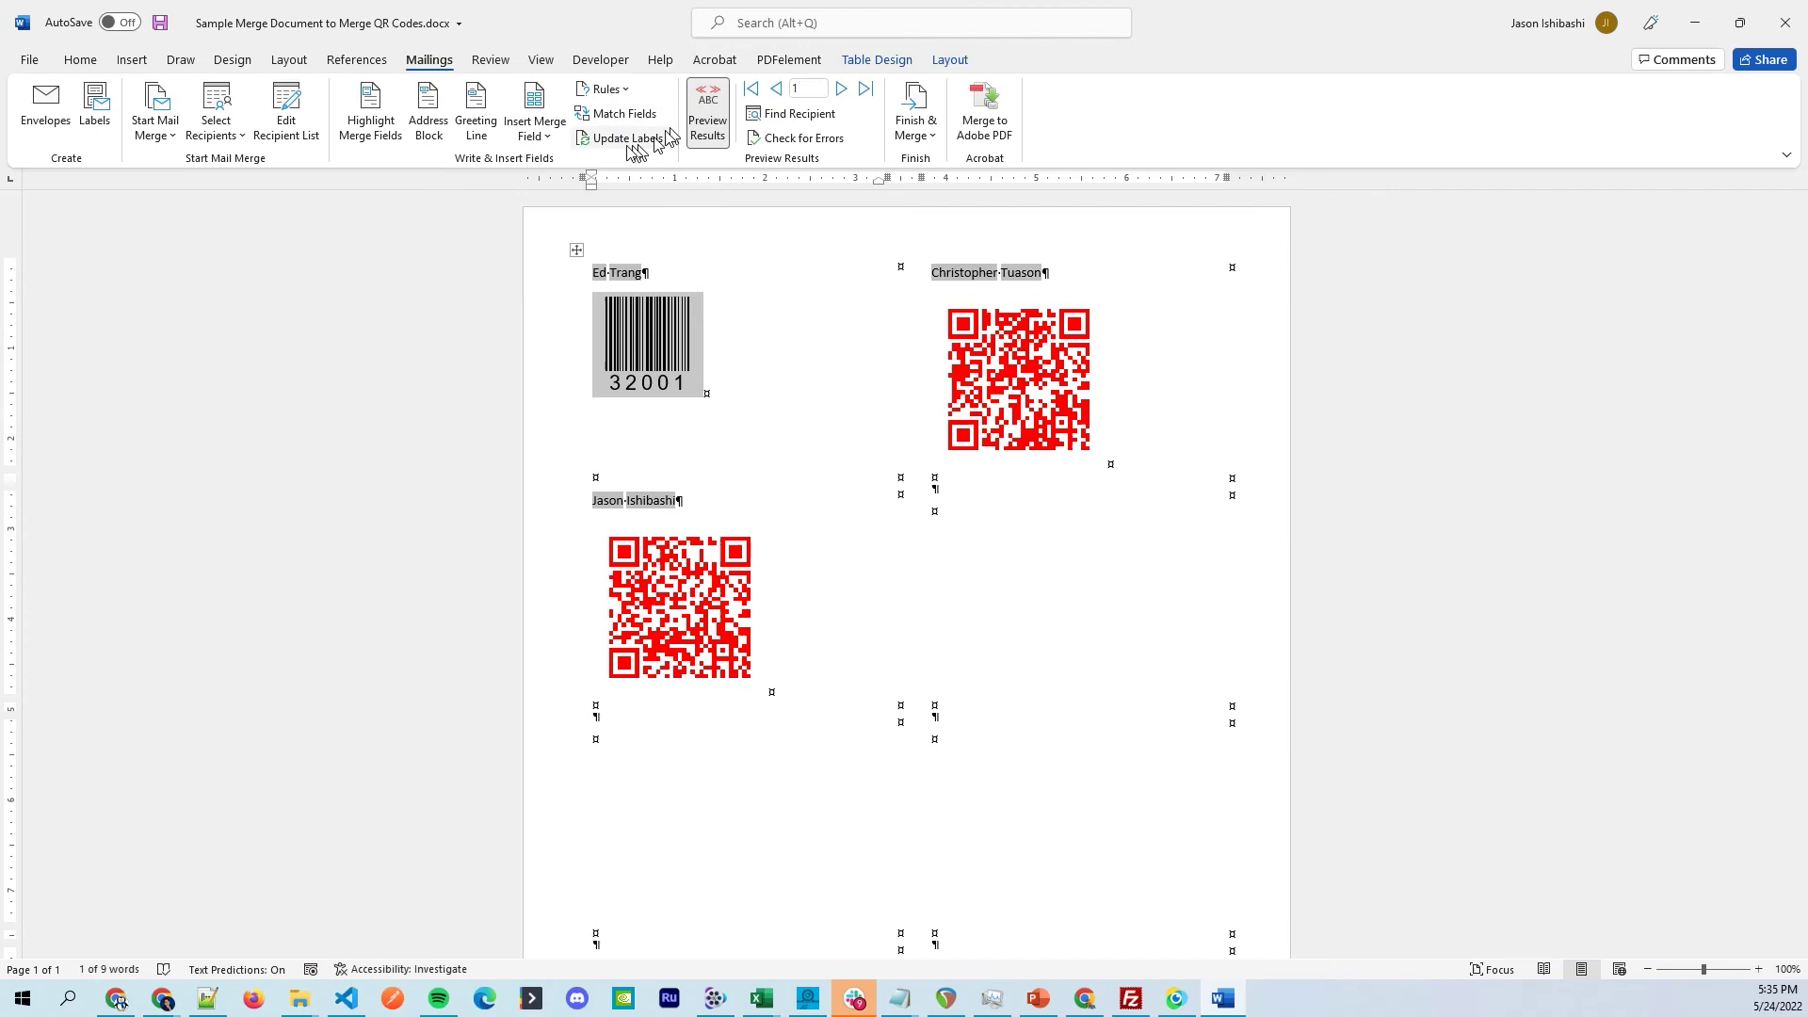
right_click(634, 379)
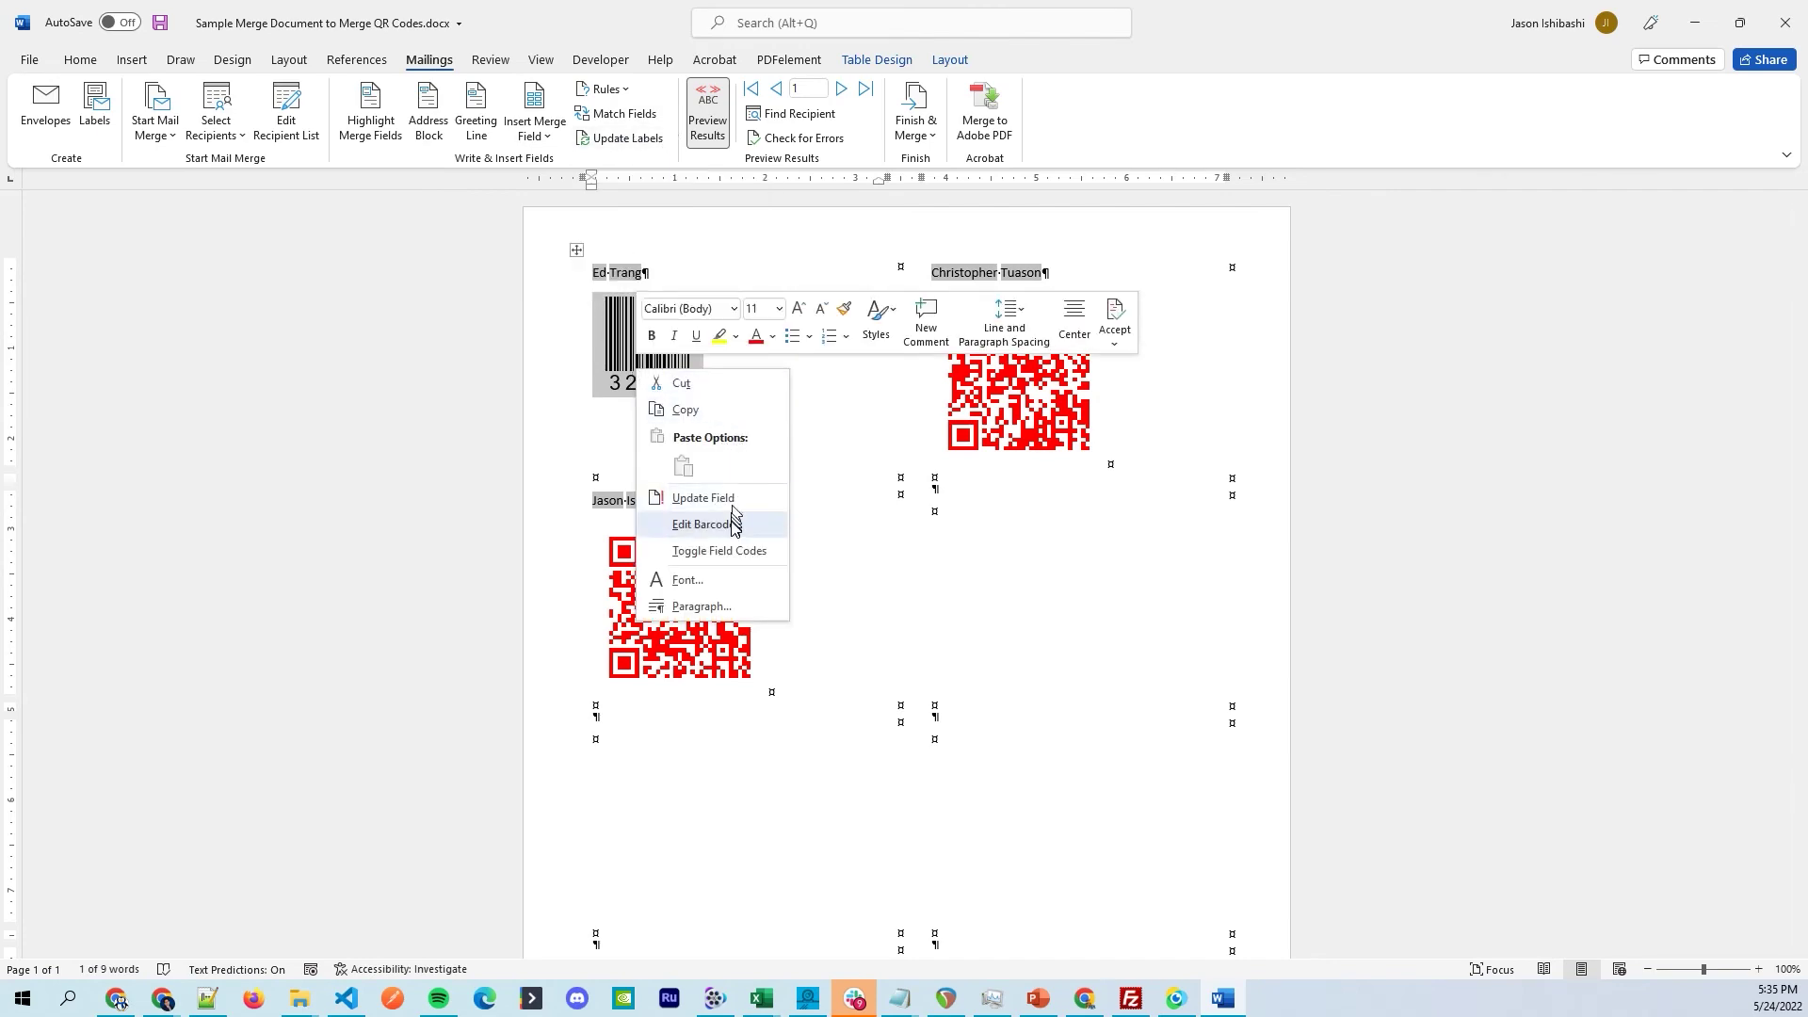
click(731, 521)
click(640, 393)
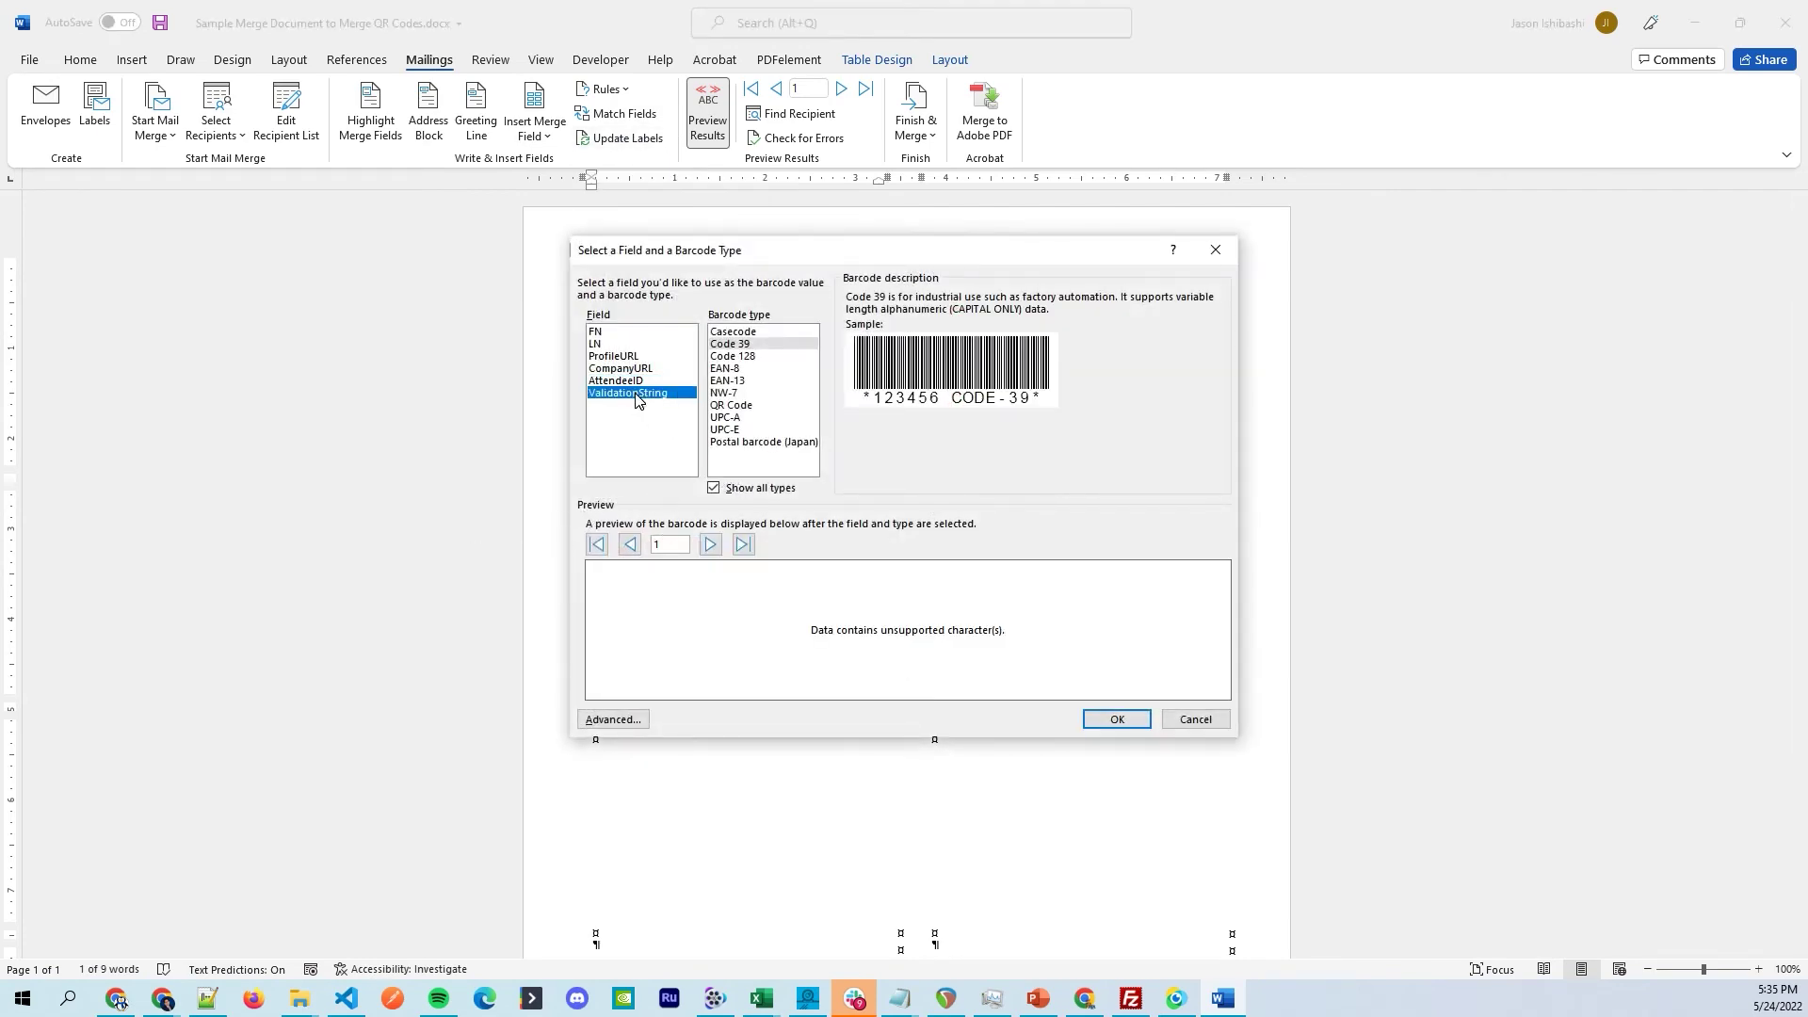
click(744, 357)
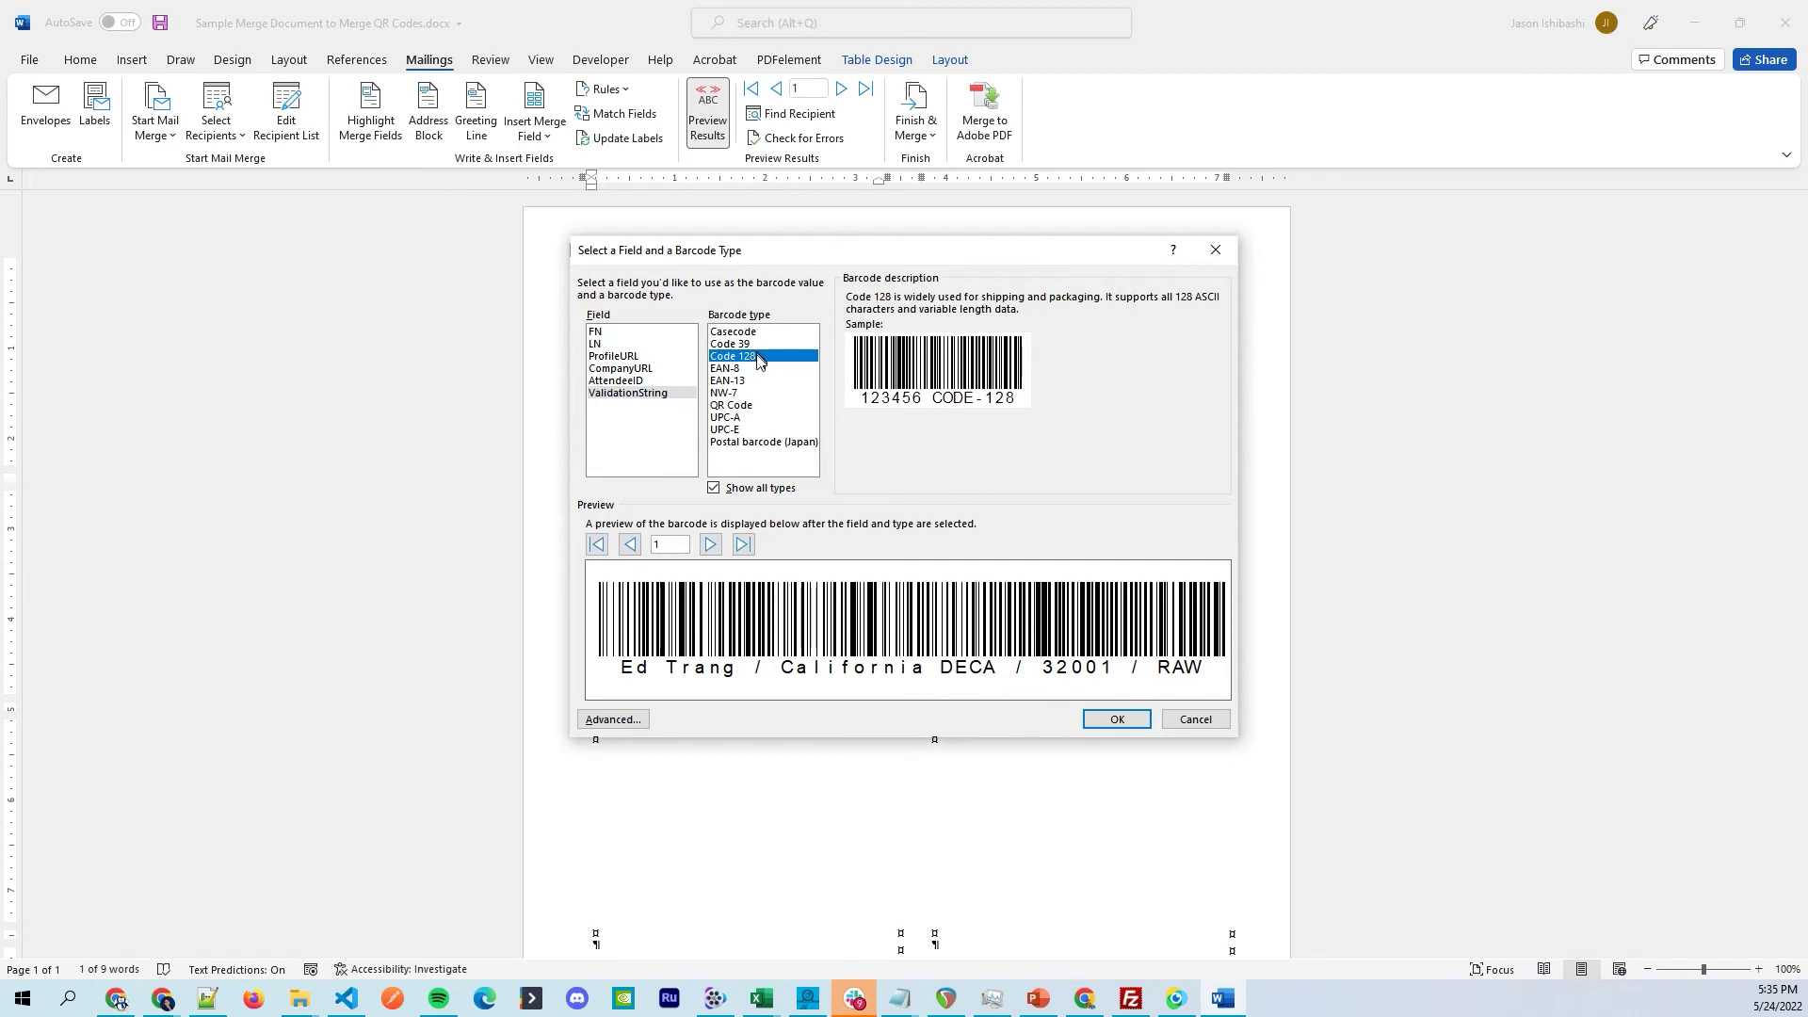
click(622, 719)
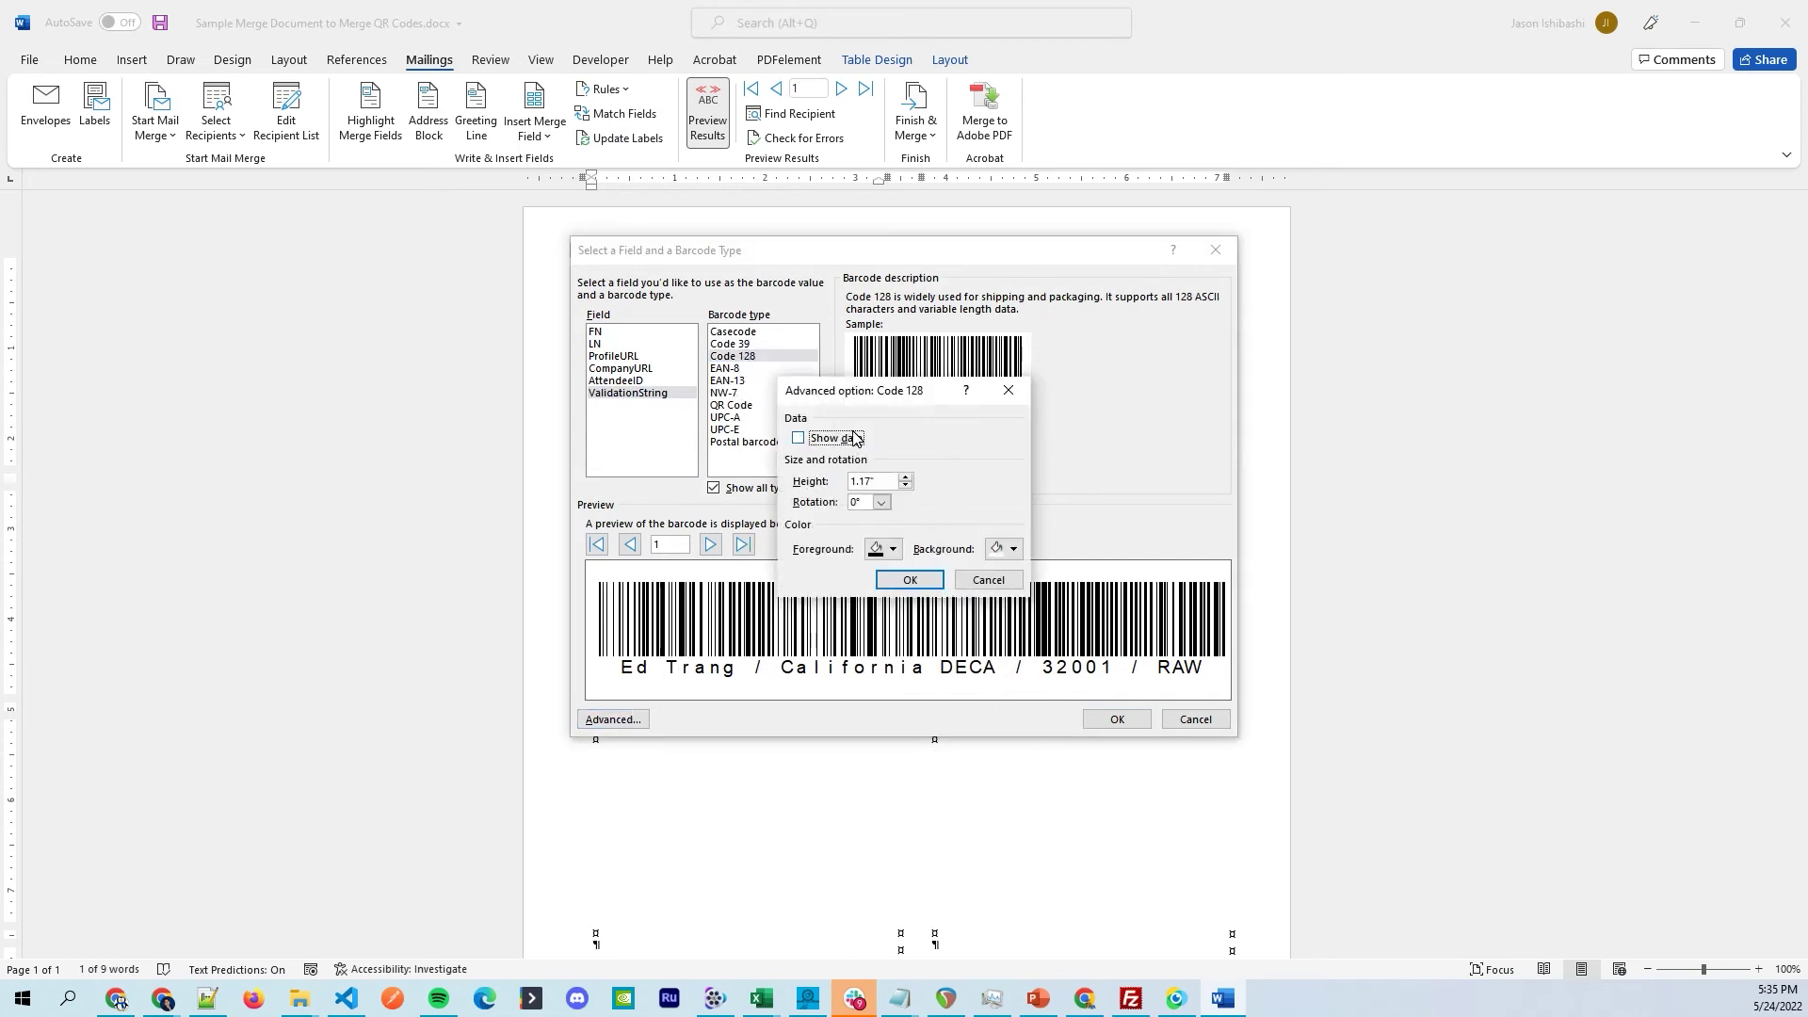
click(910, 580)
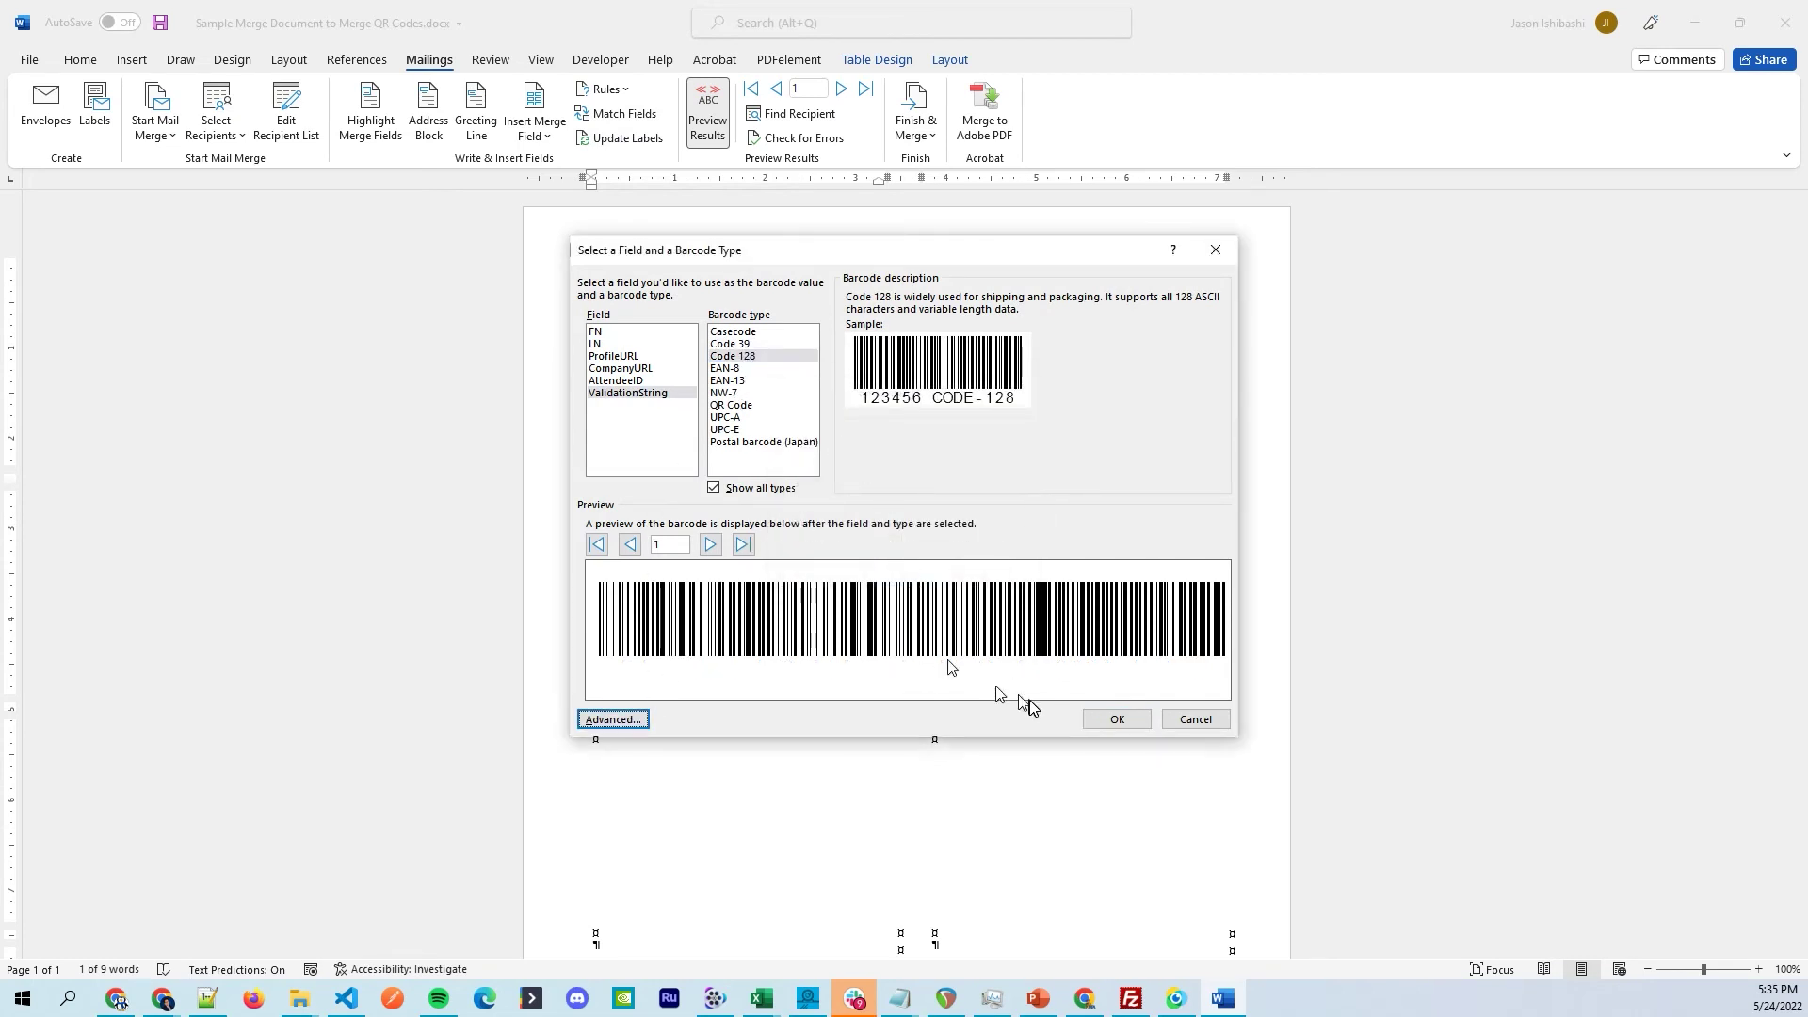
click(1107, 721)
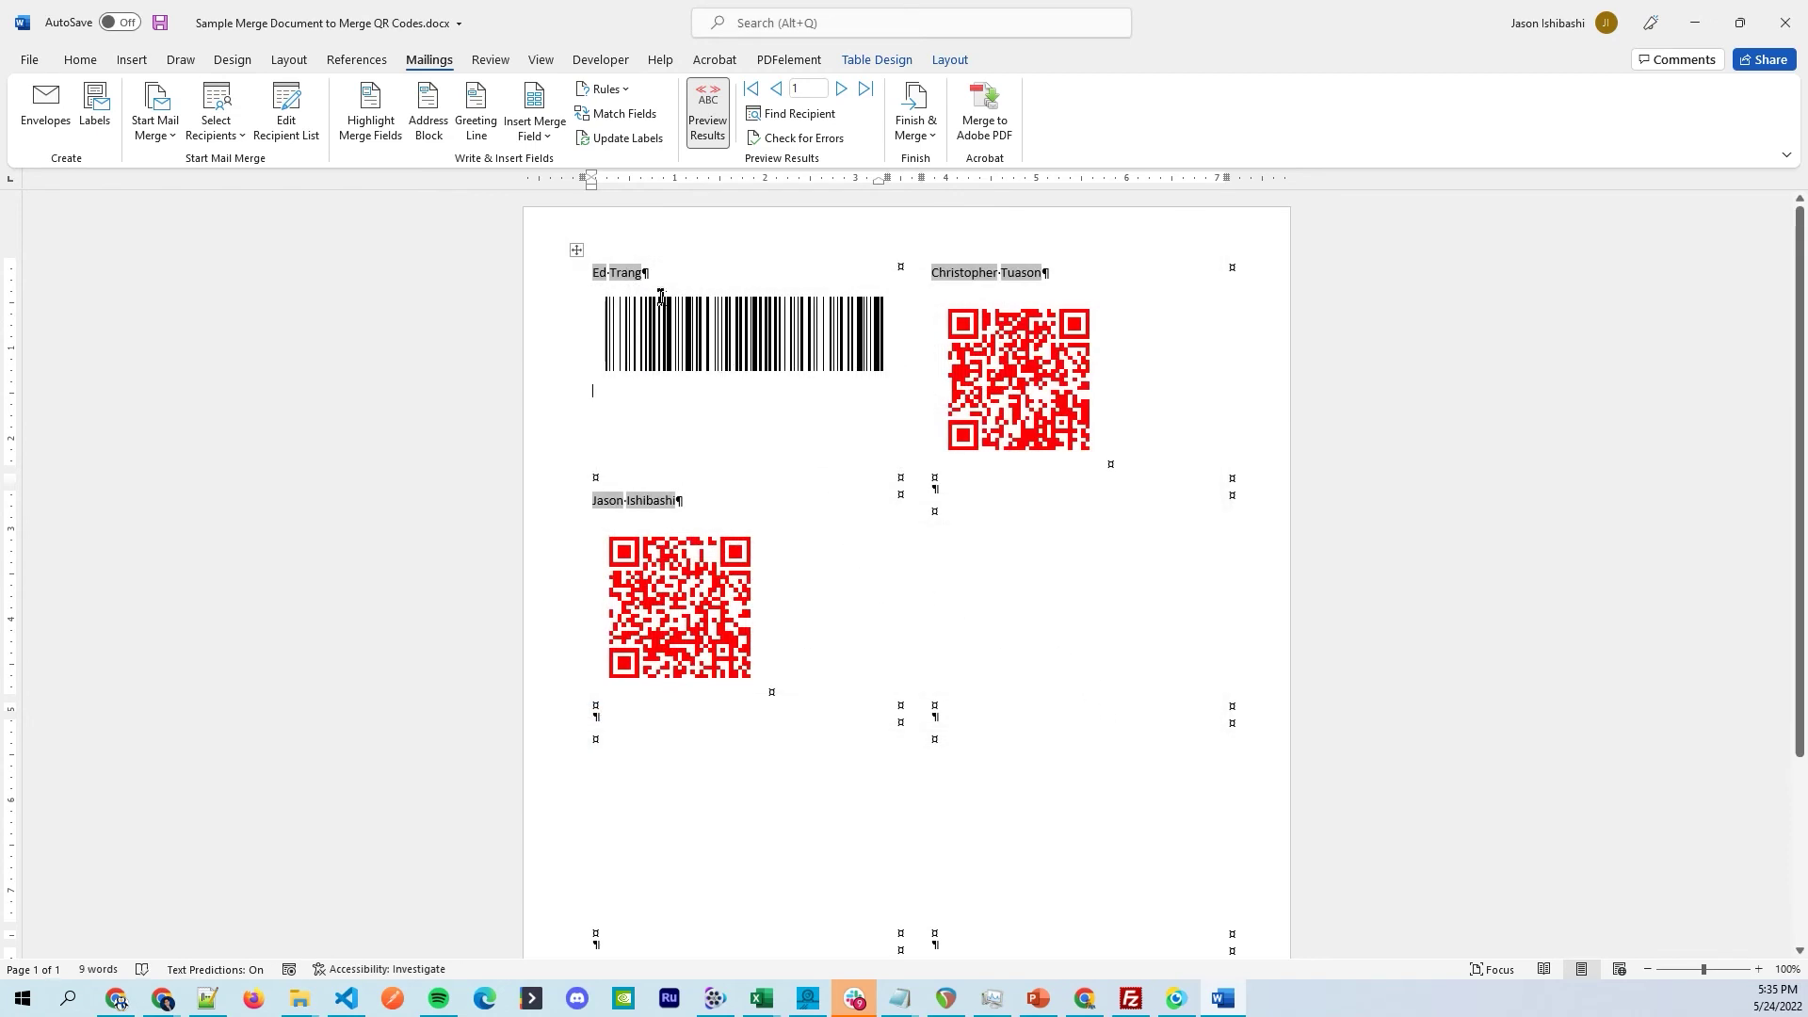
click(616, 412)
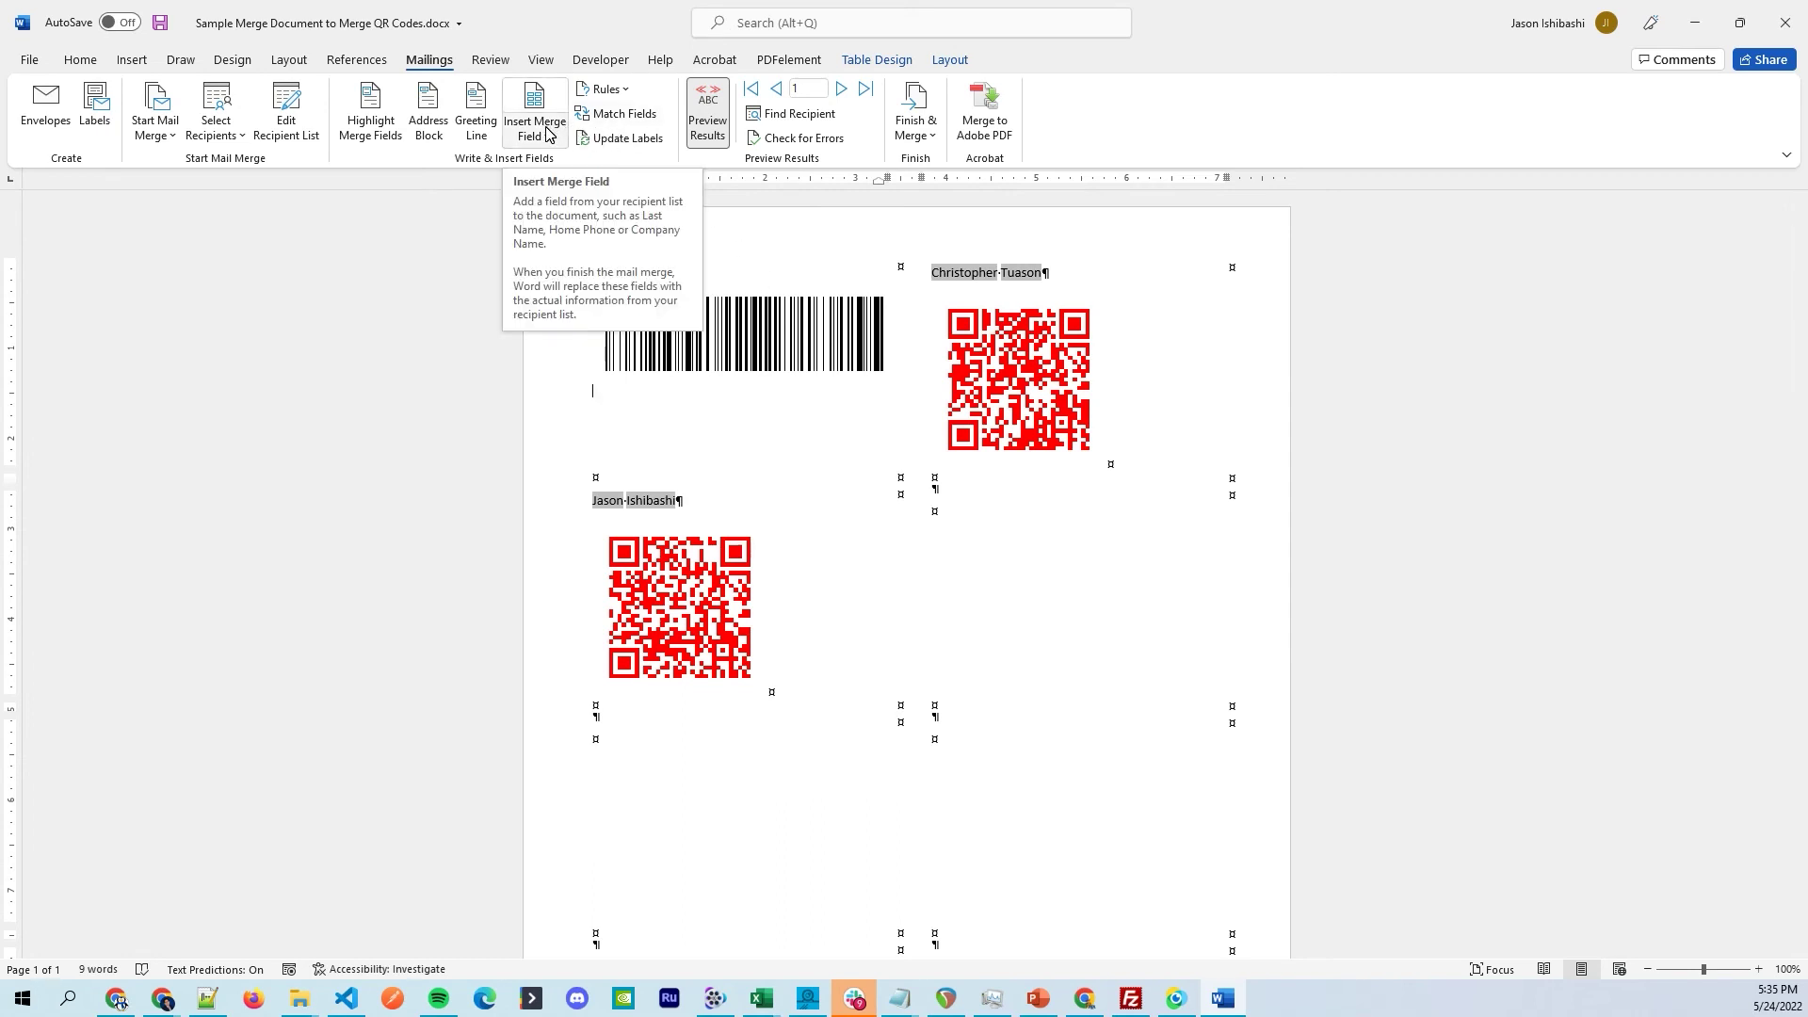
Change the first badge's ValidationString barcode type to QR Code.
click(756, 325)
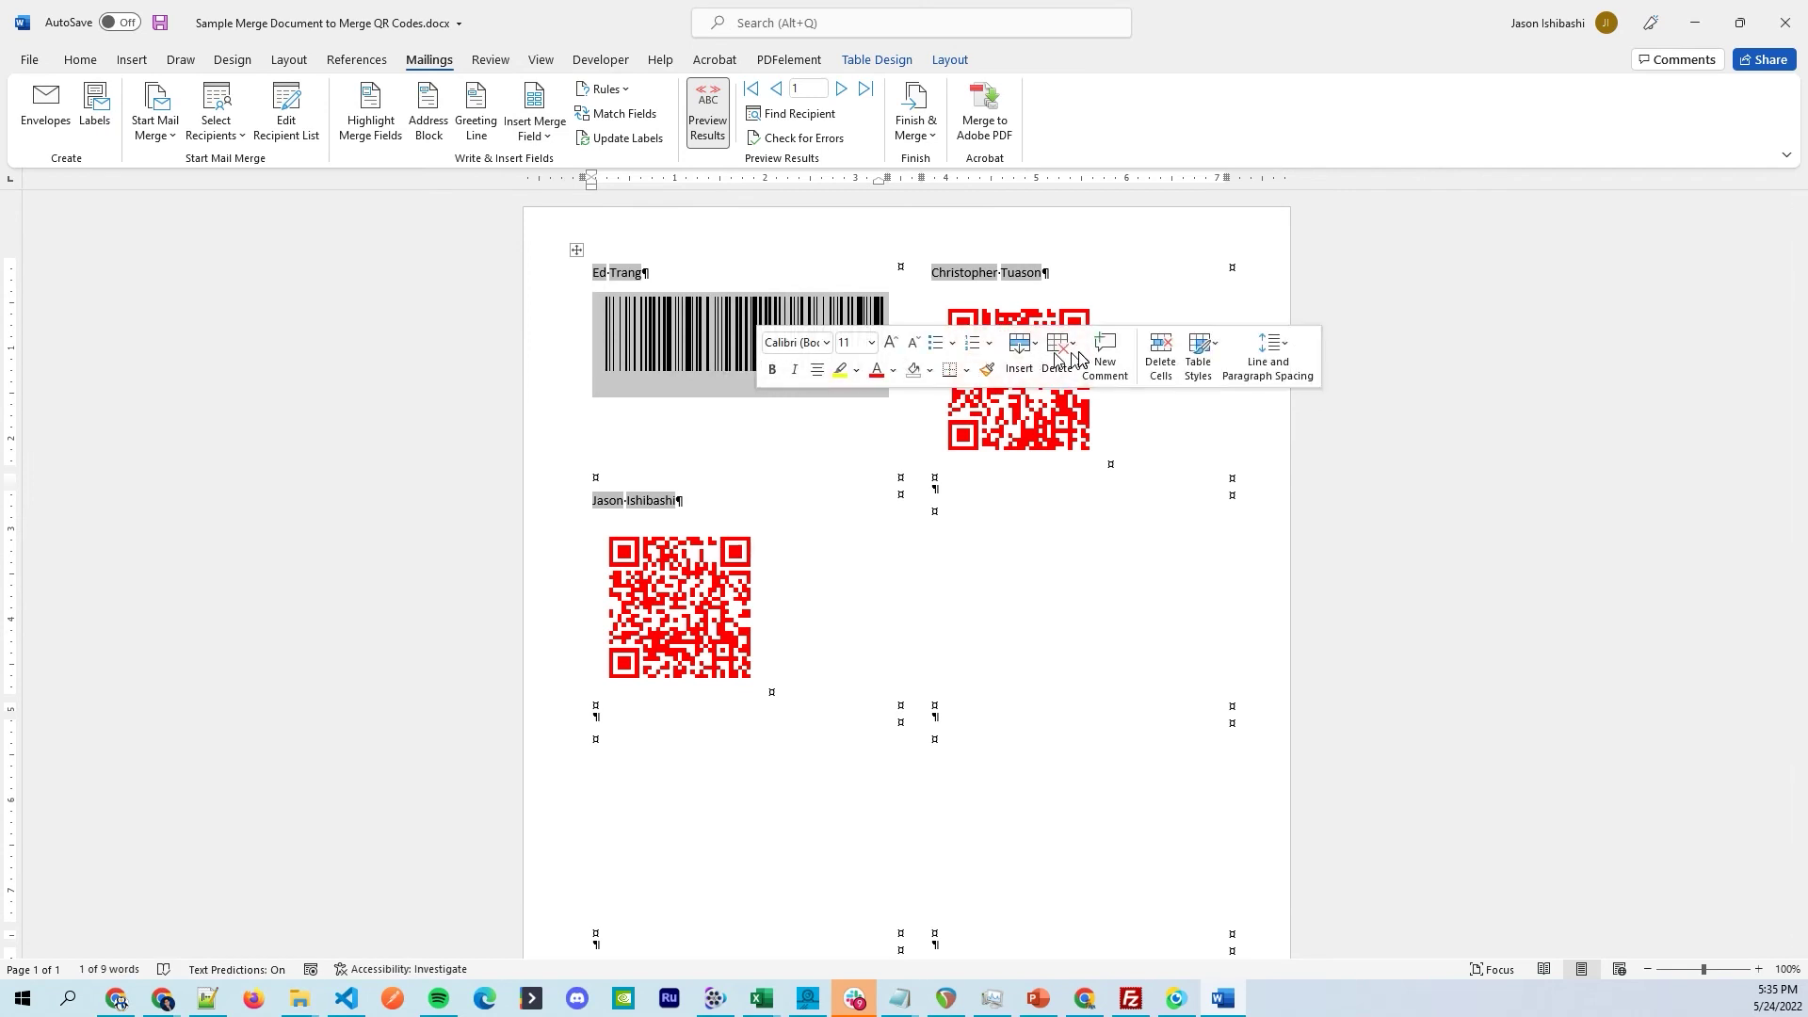
right_click(686, 324)
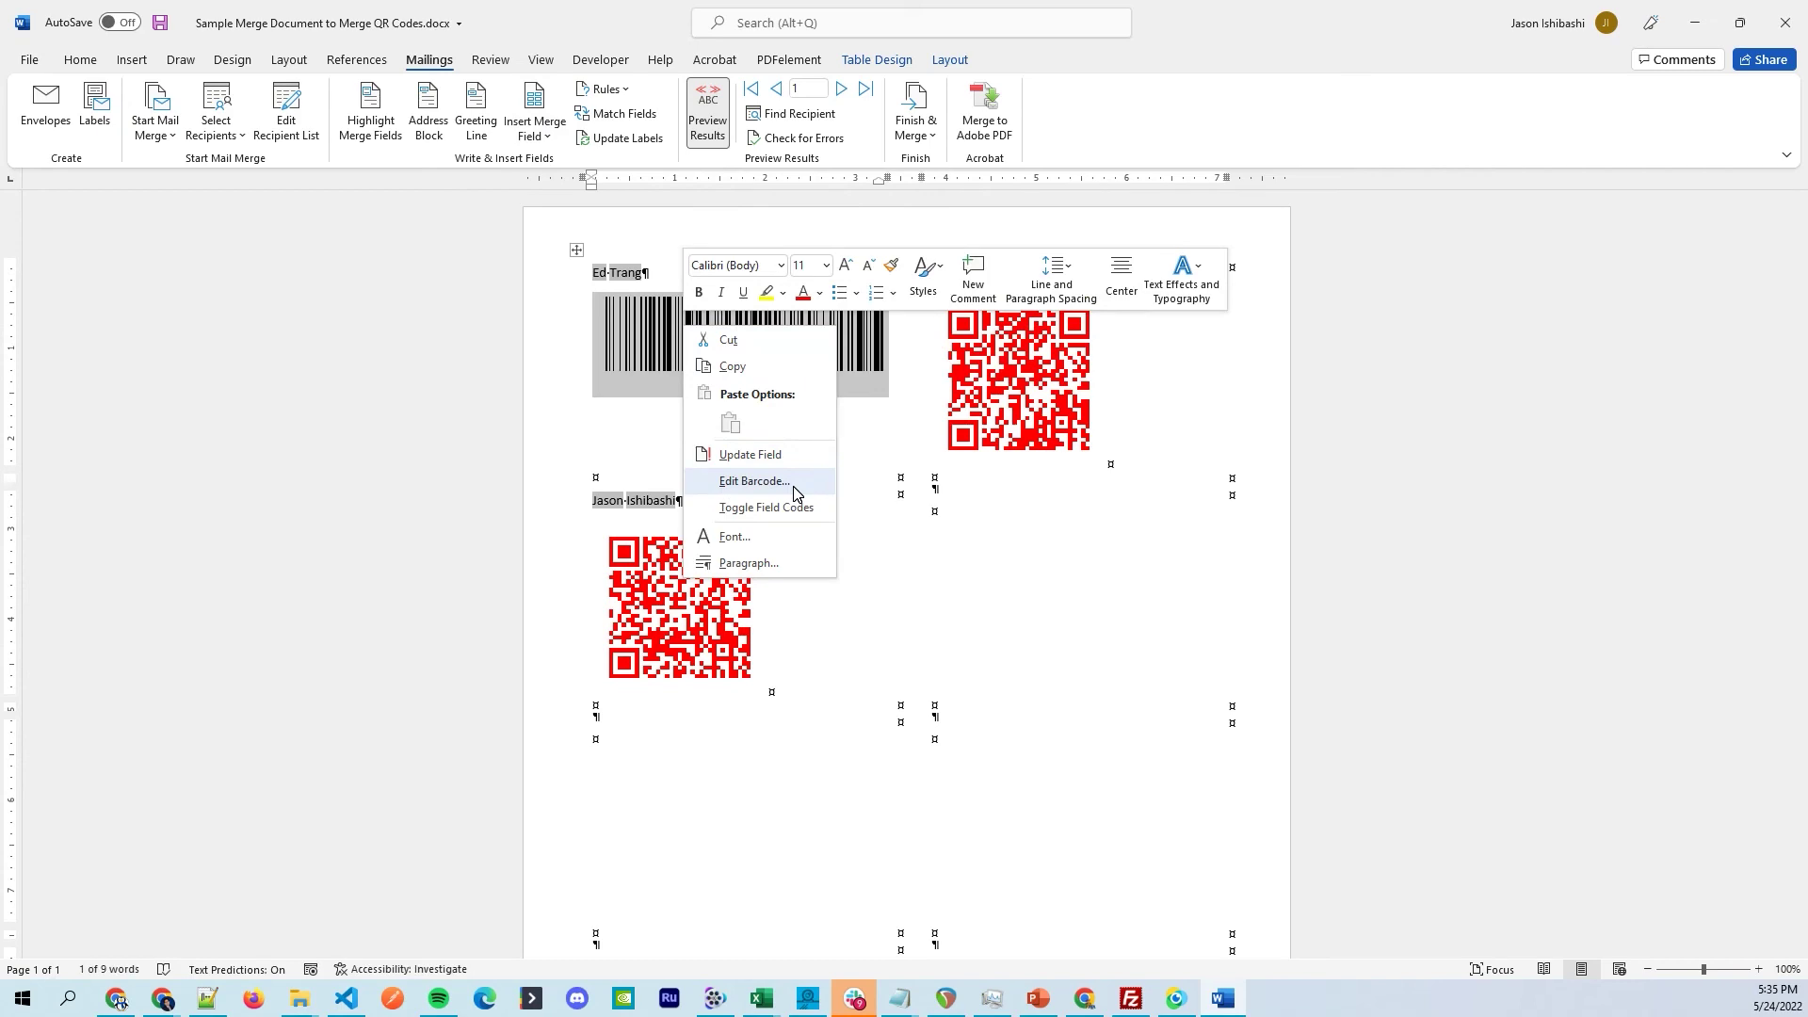
click(754, 481)
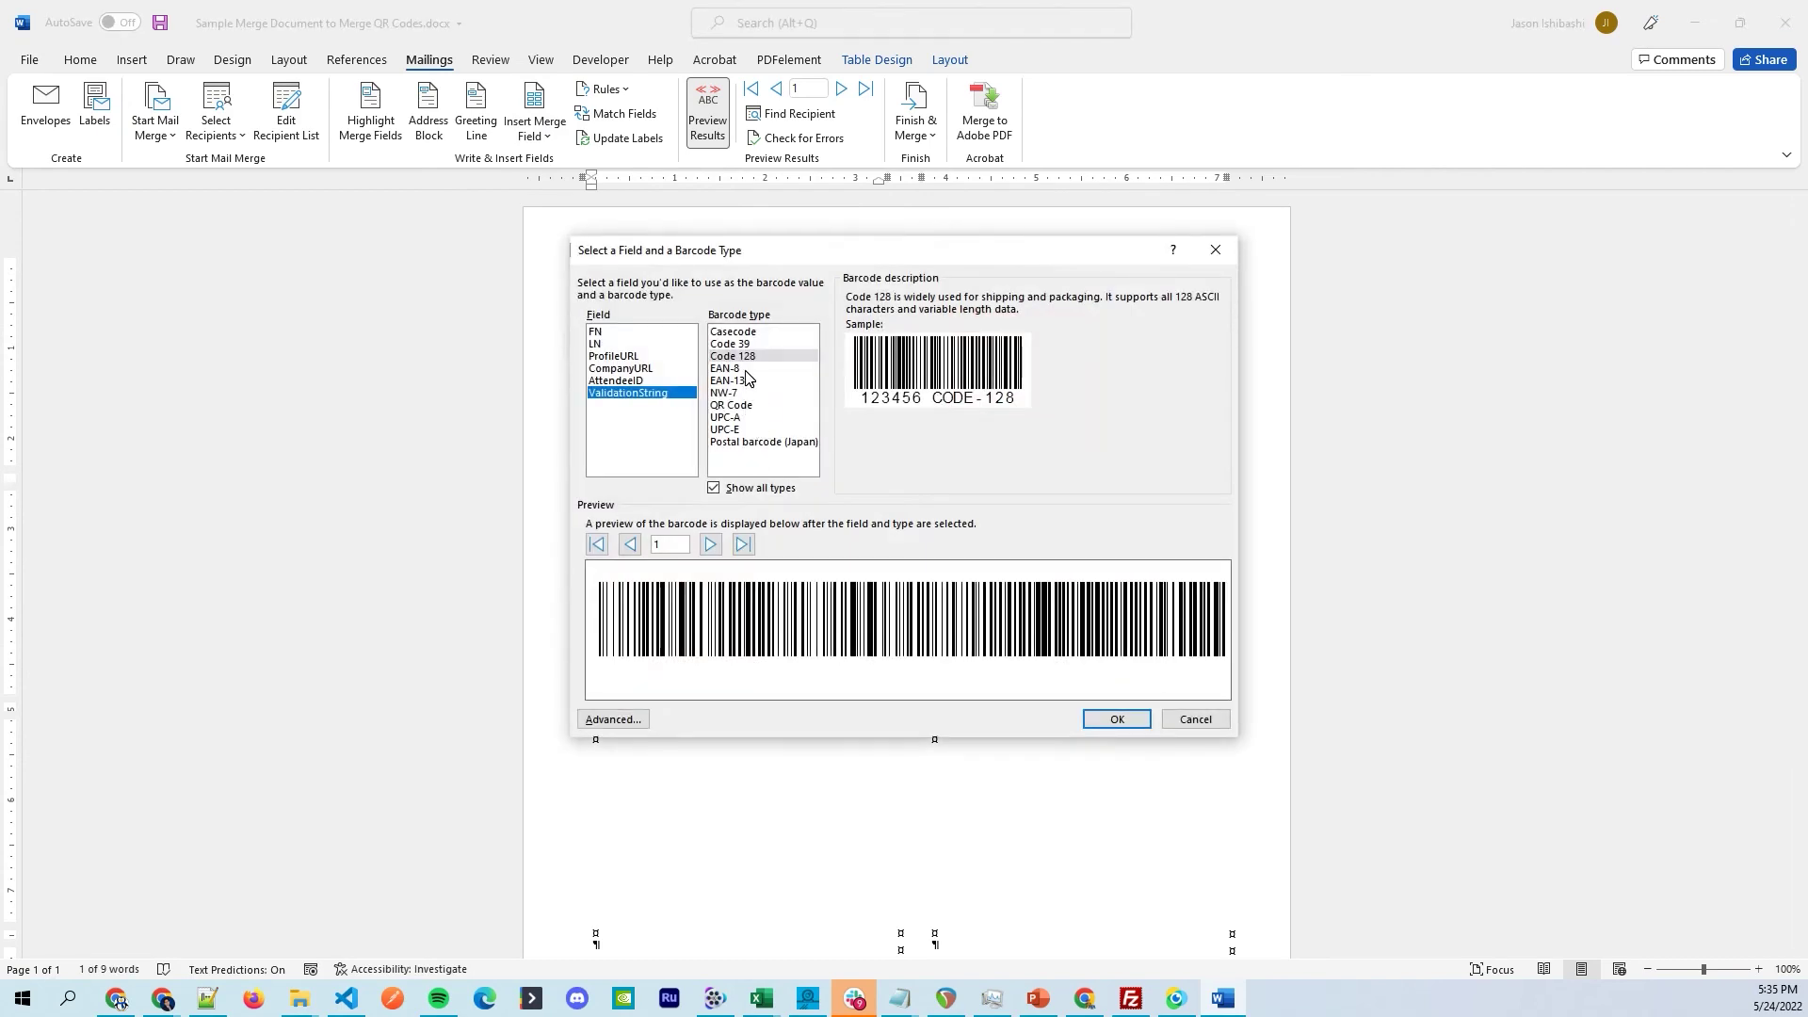
click(768, 417)
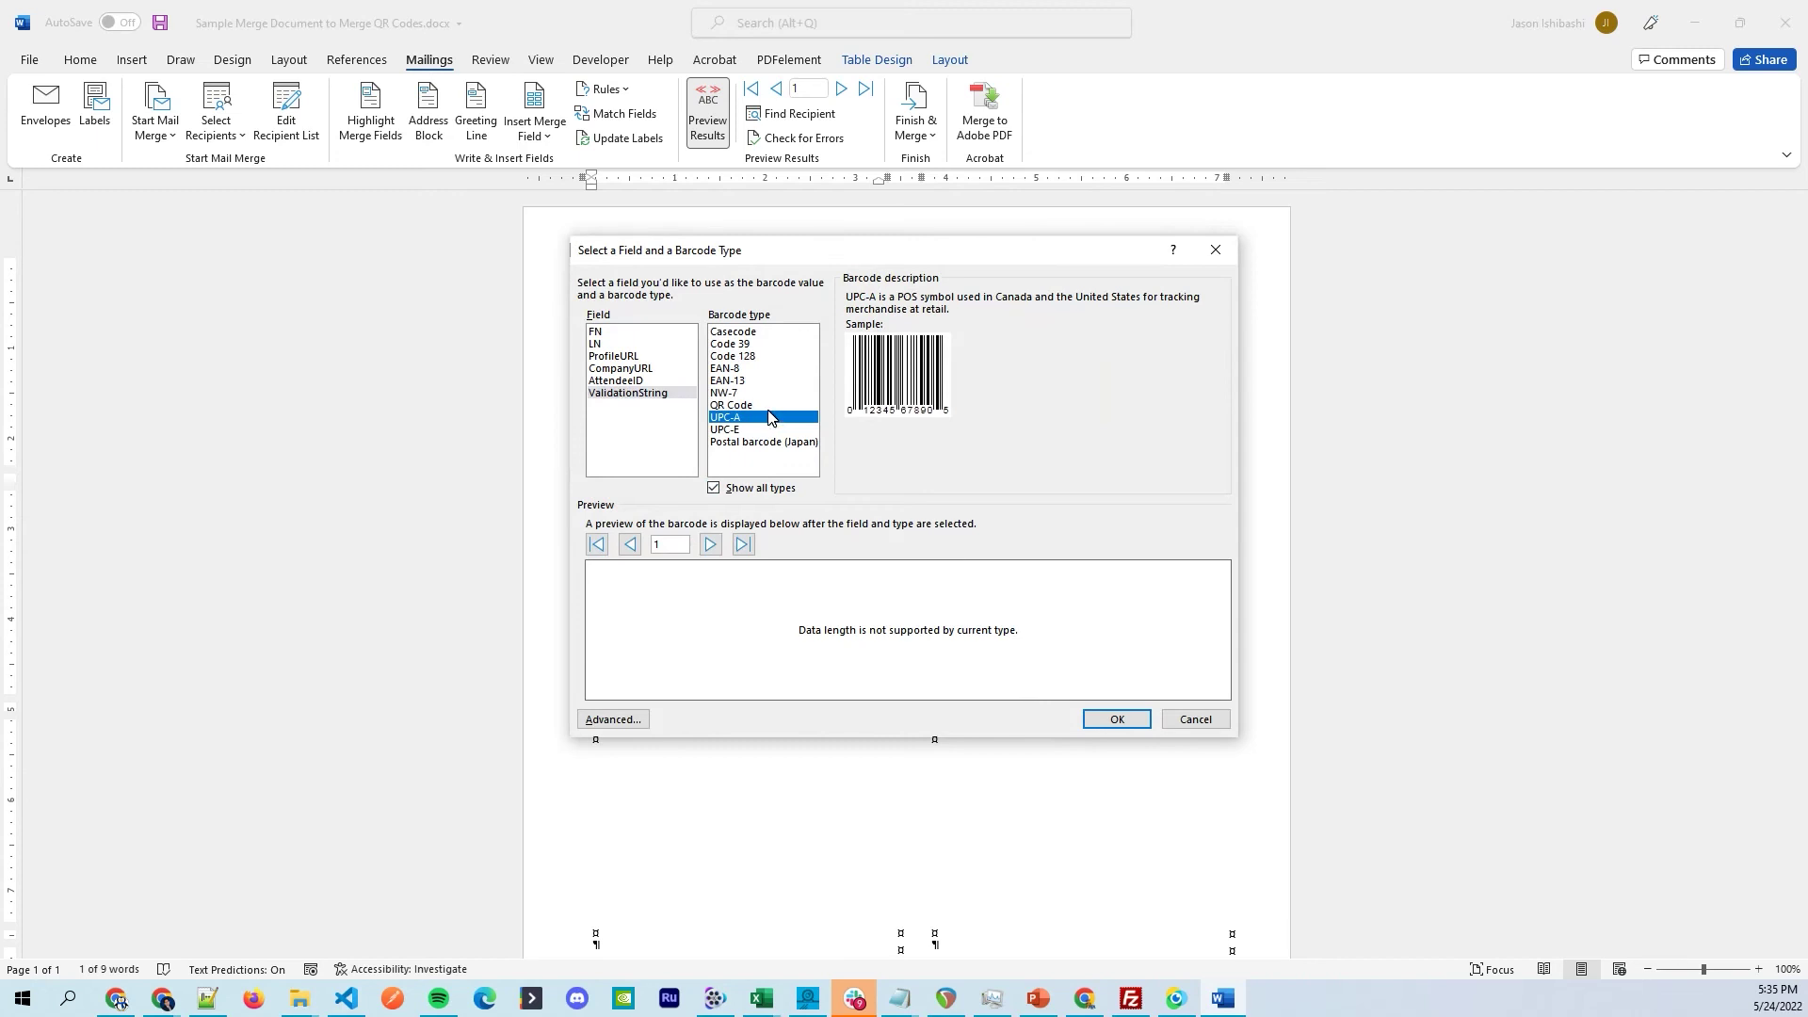
click(766, 406)
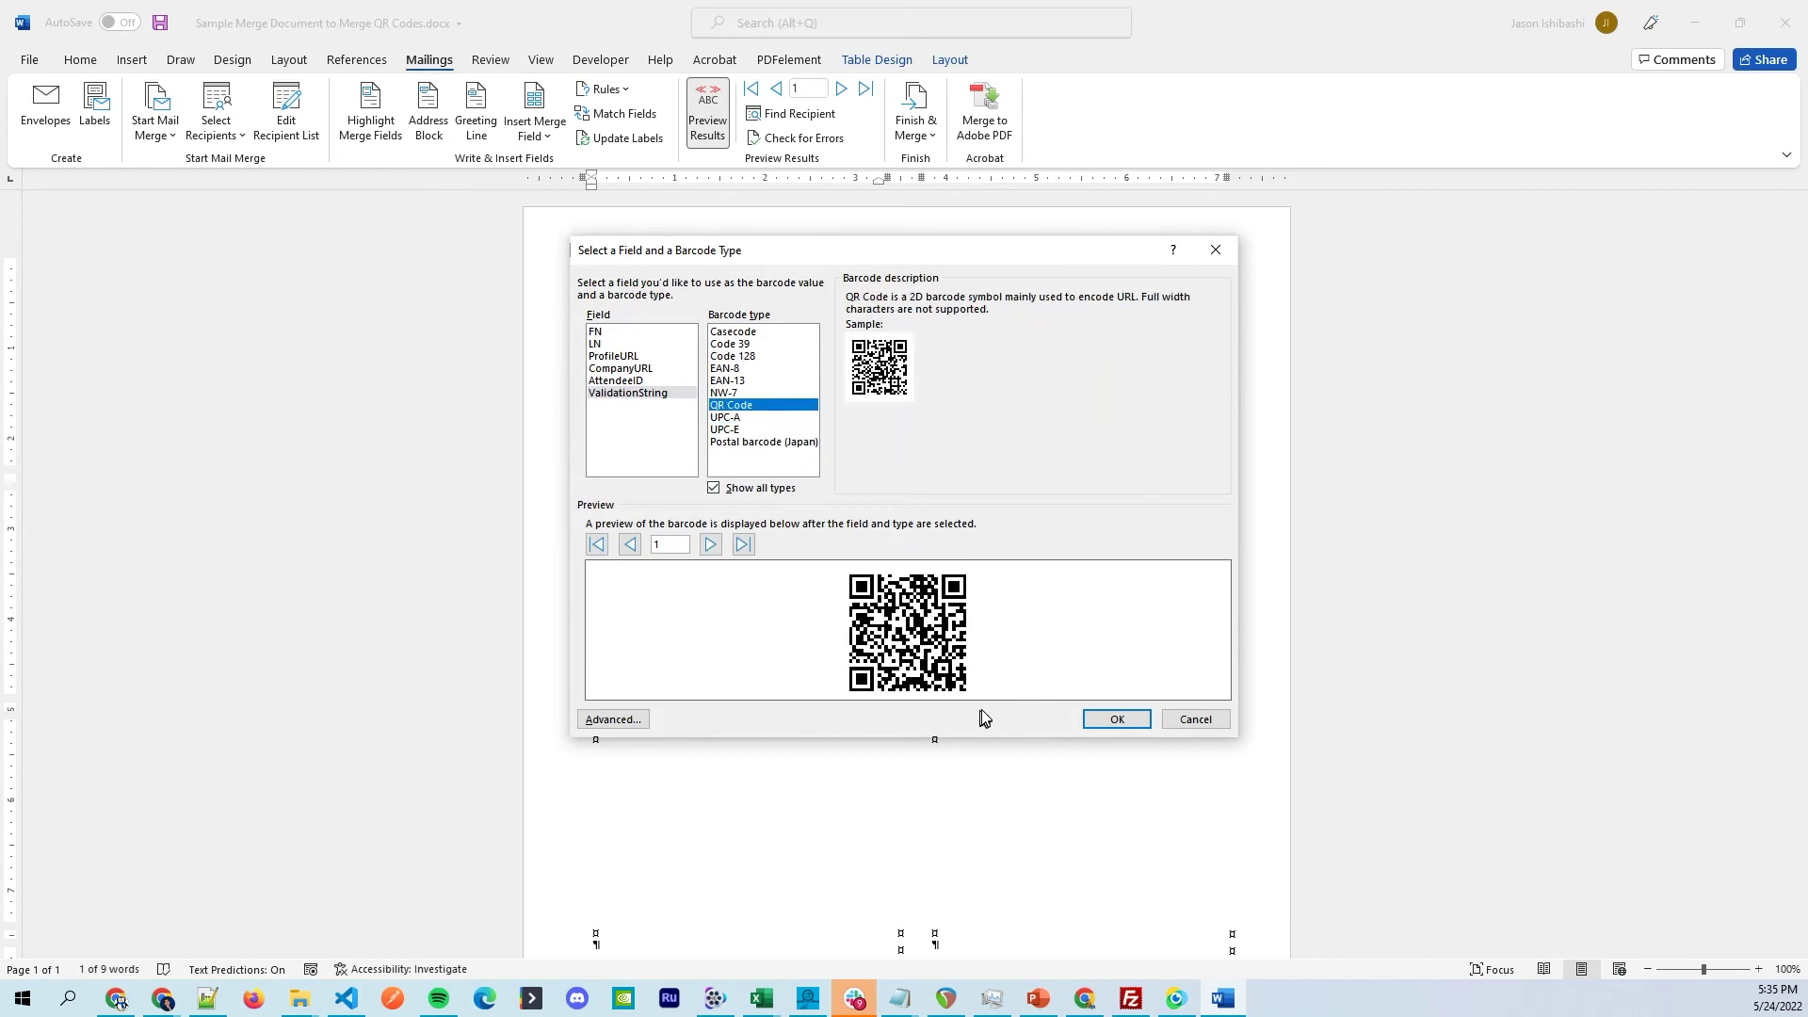
Set QR error correction to H (30), insert it, and update all badge labels.
click(648, 718)
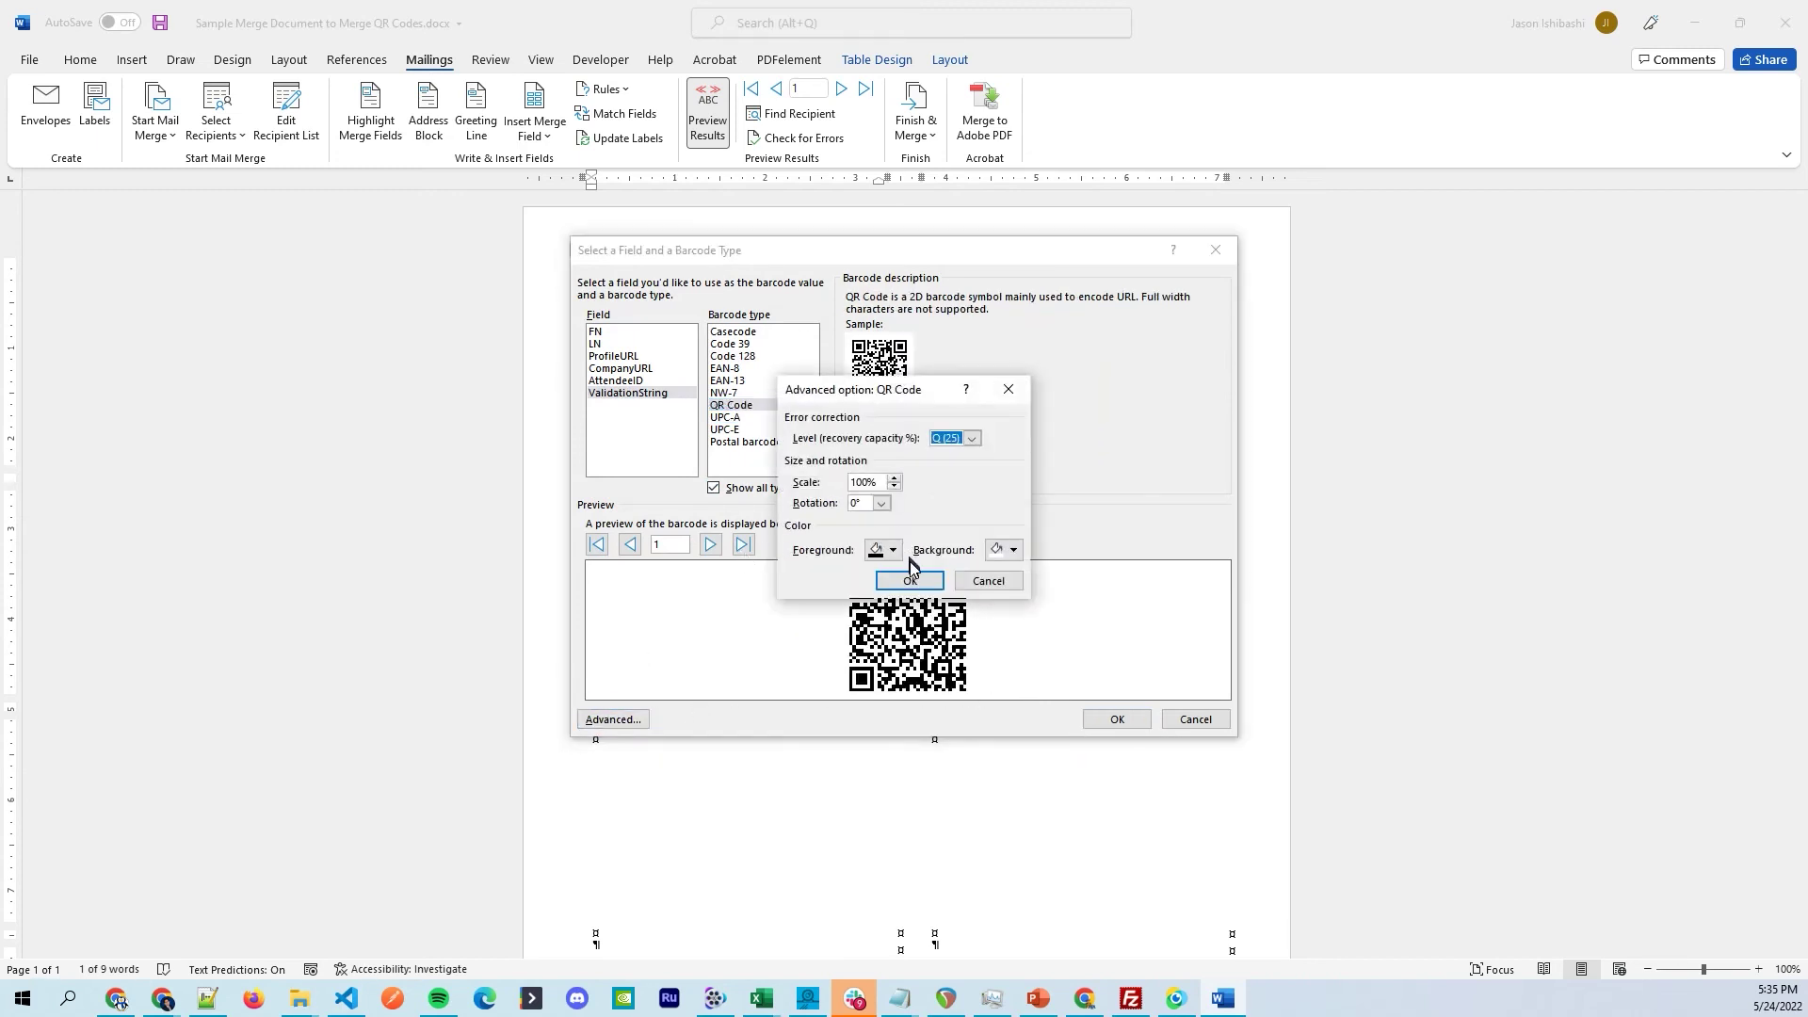
click(971, 438)
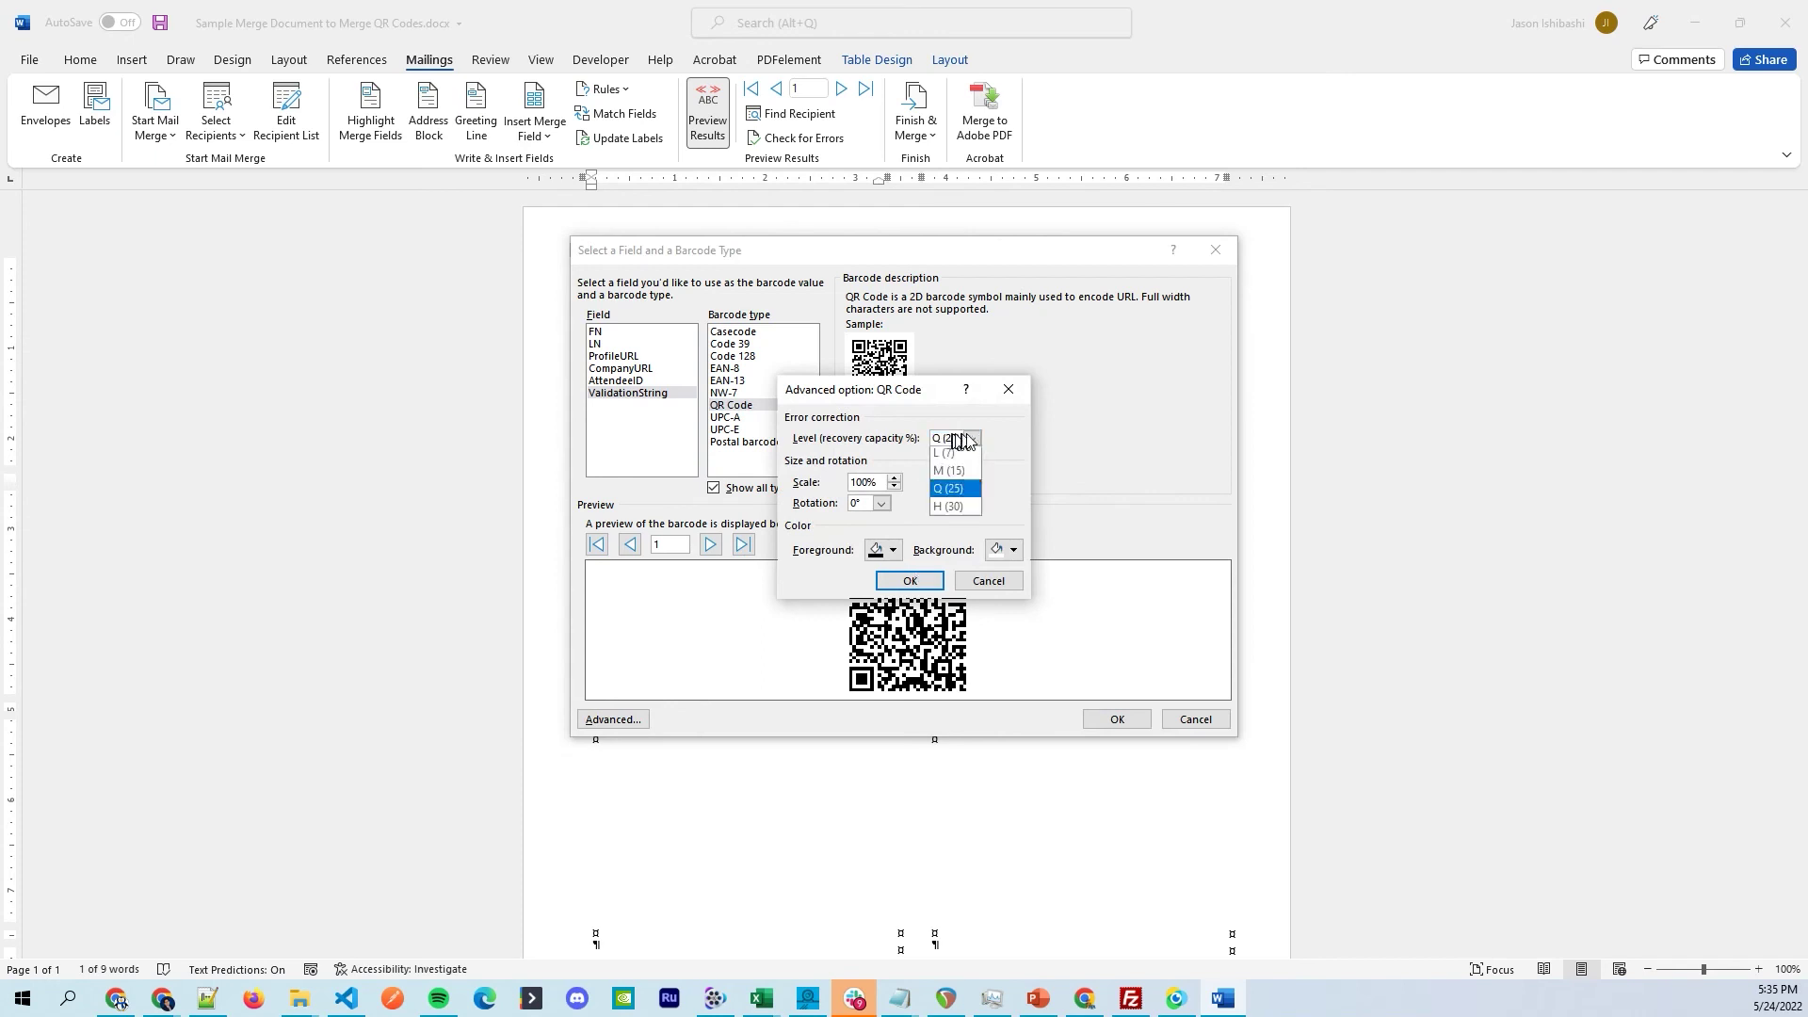
click(973, 514)
click(910, 581)
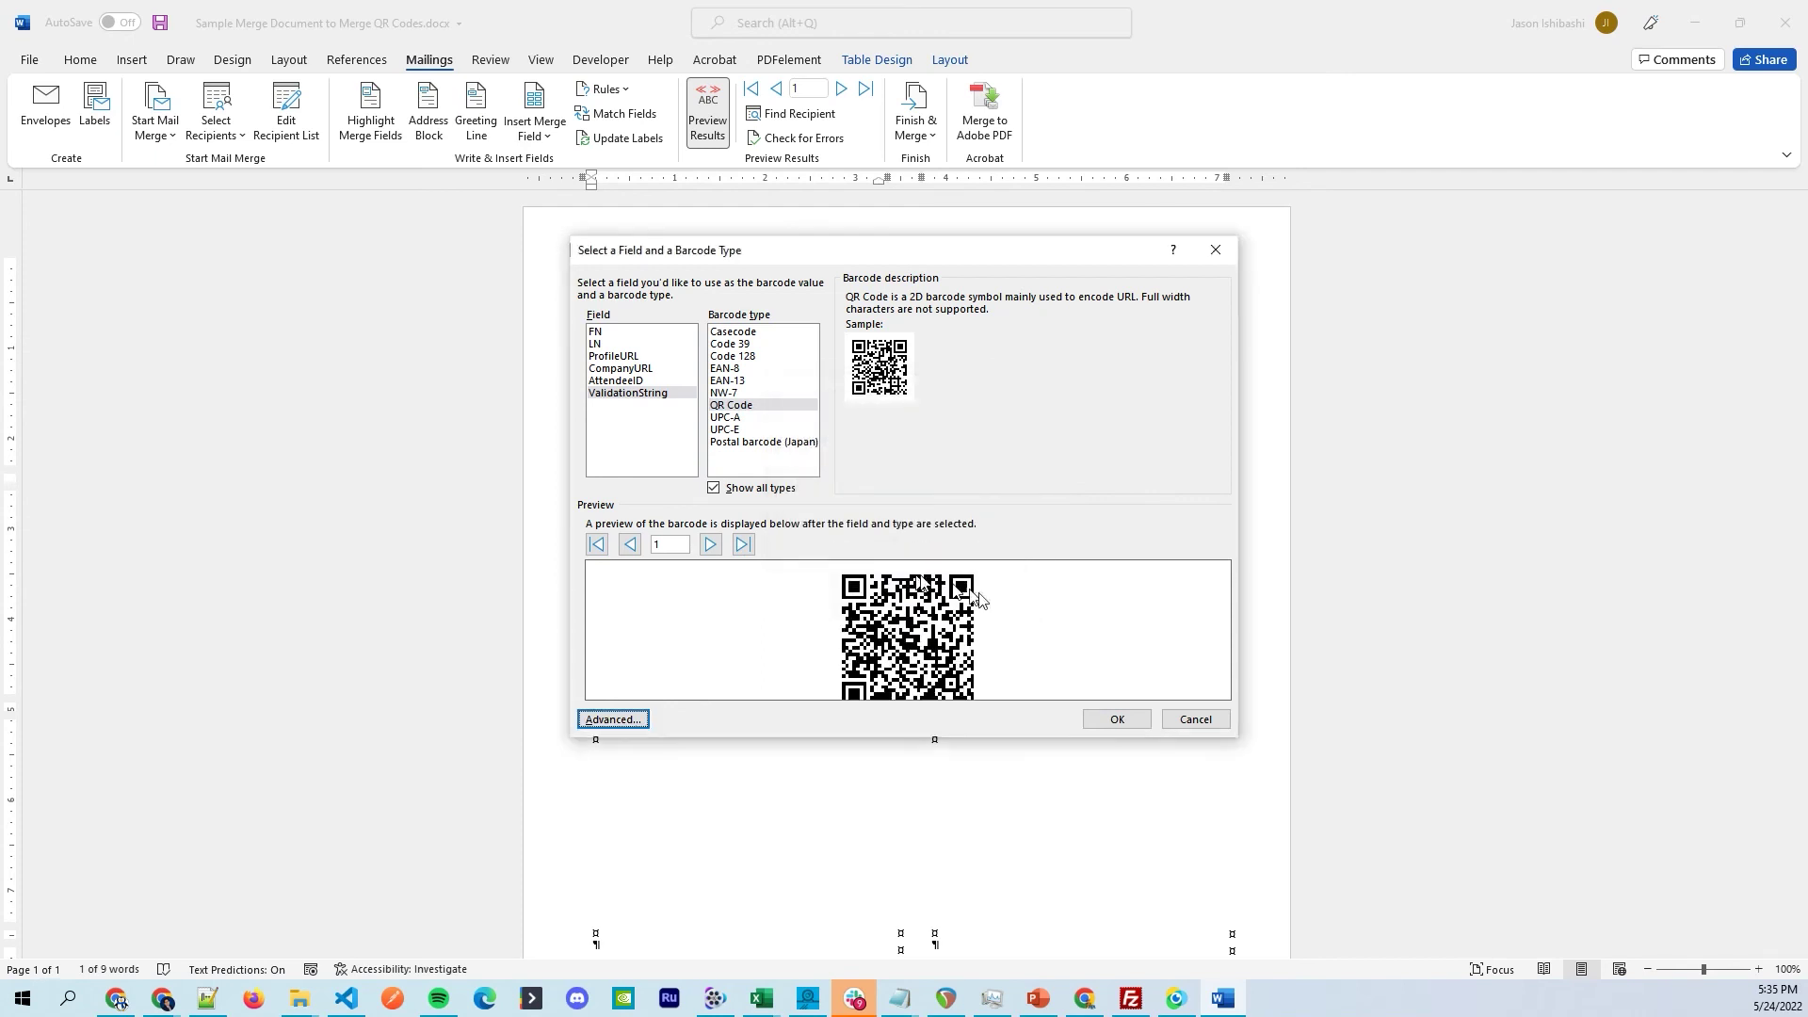
click(1115, 719)
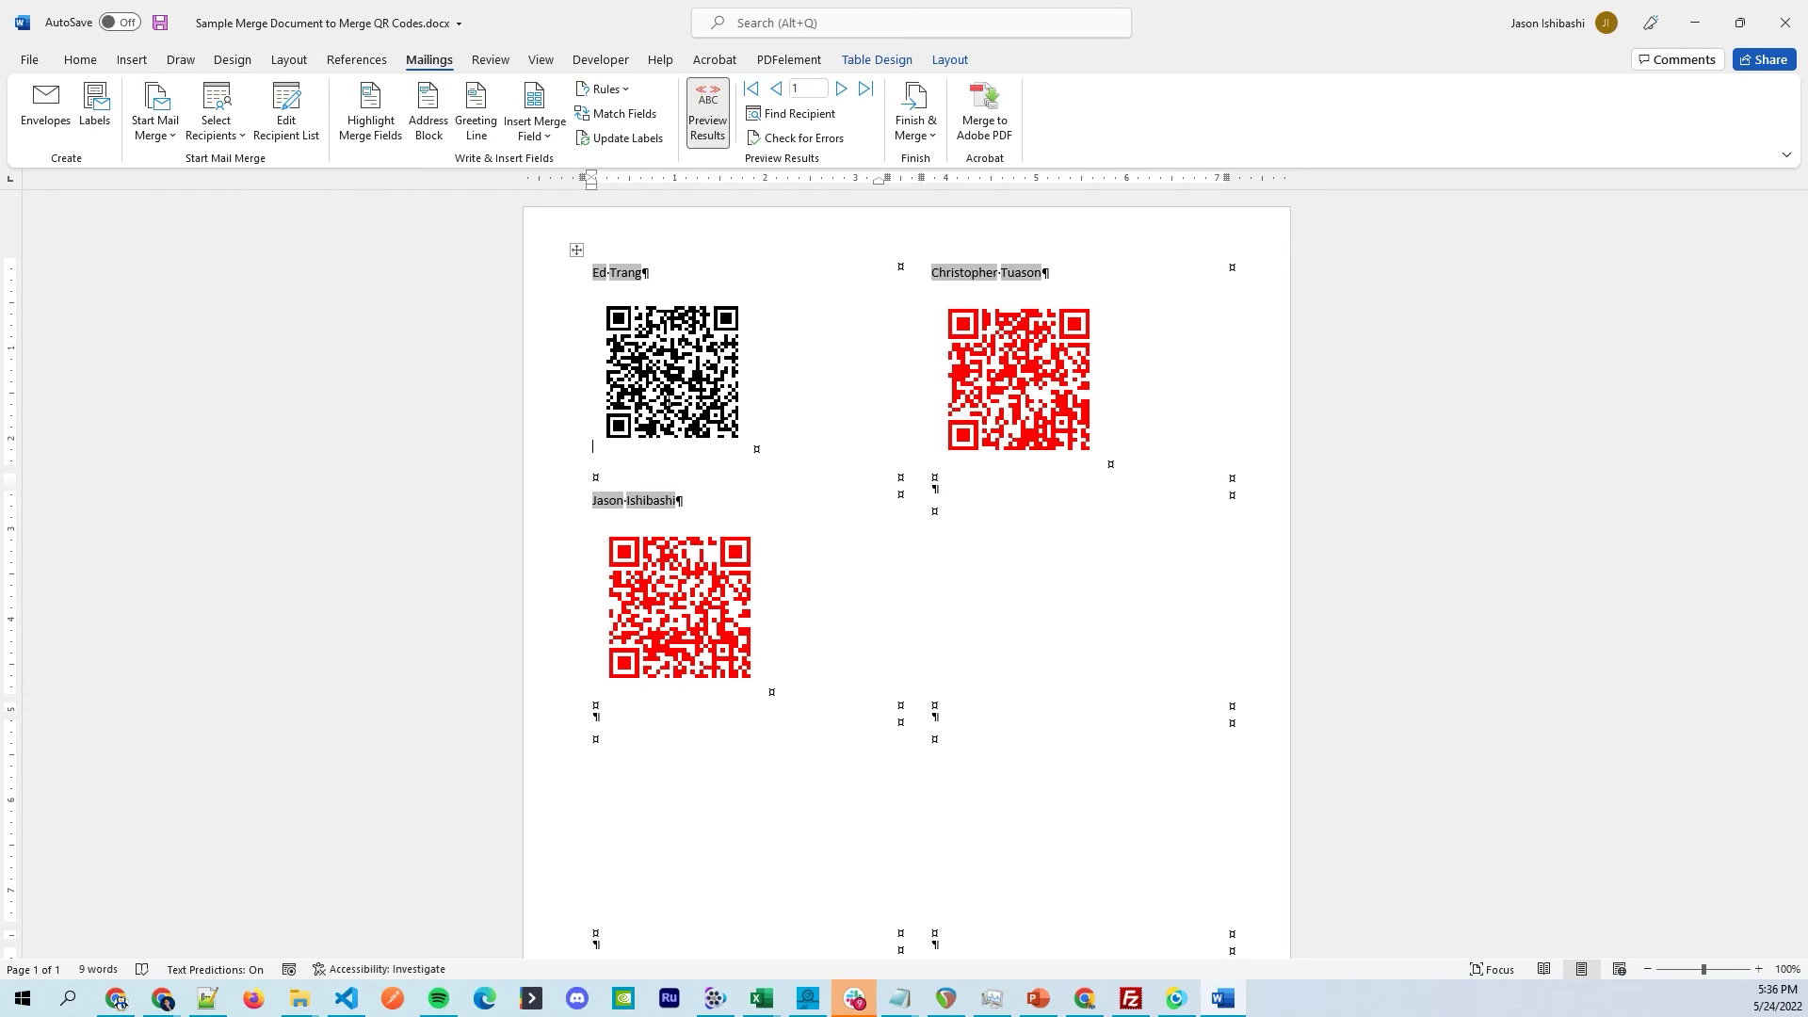
click(641, 139)
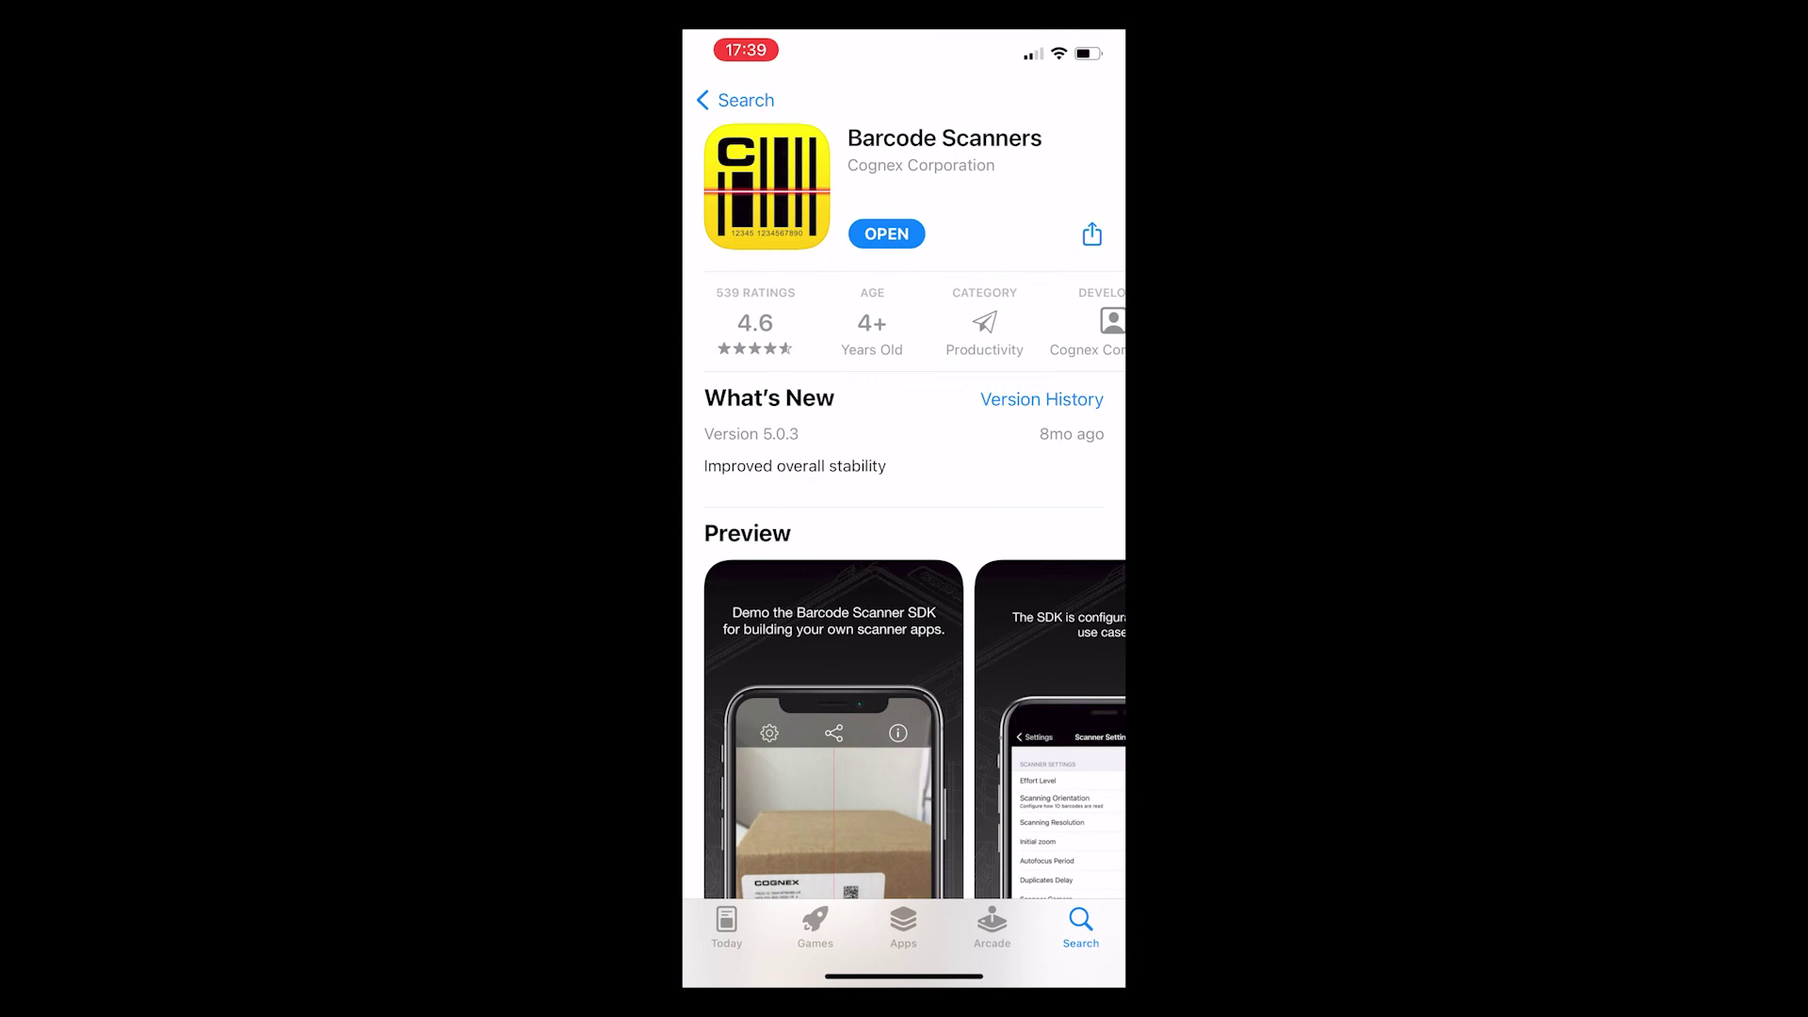
Show the decoded validation string ending in RAW in the Barcode Scanners app.
drag(1037, 977, 754, 976)
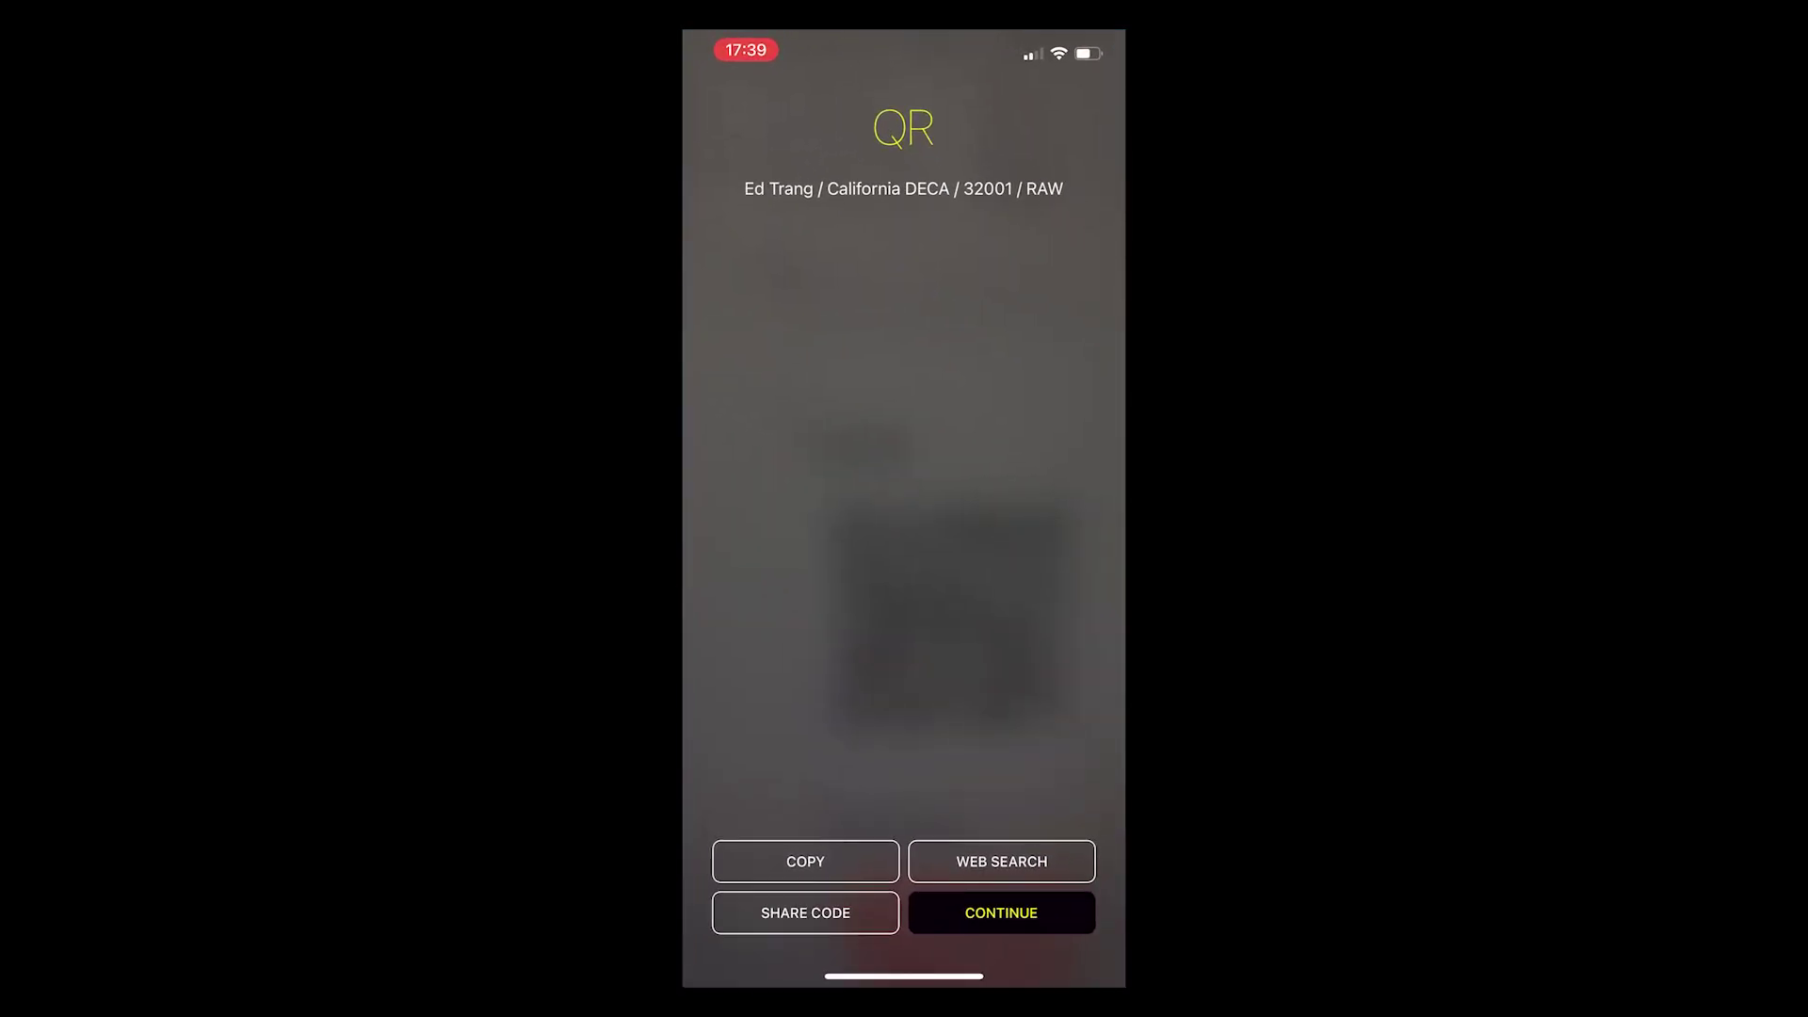